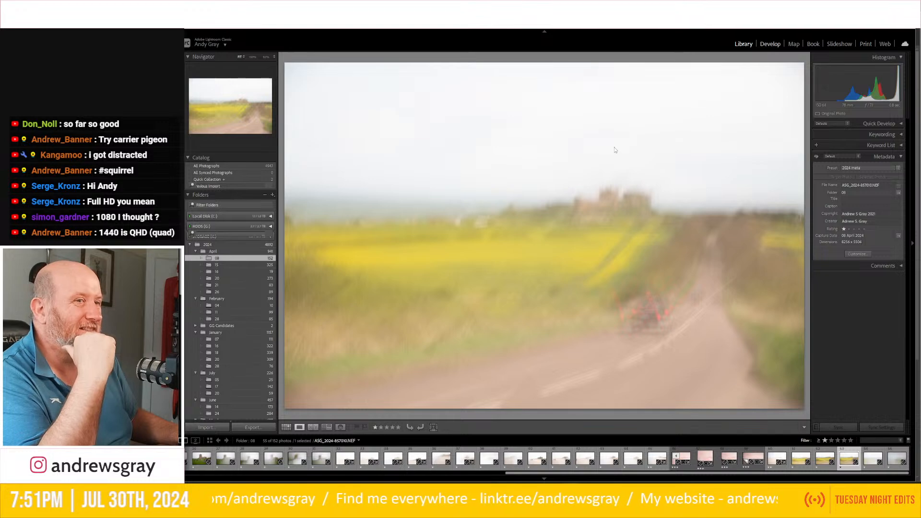
- Open the photo for developing and enable lens profile corrections with chromatic aberration removal, keeping vignetting correction at its default of 100
key("d")
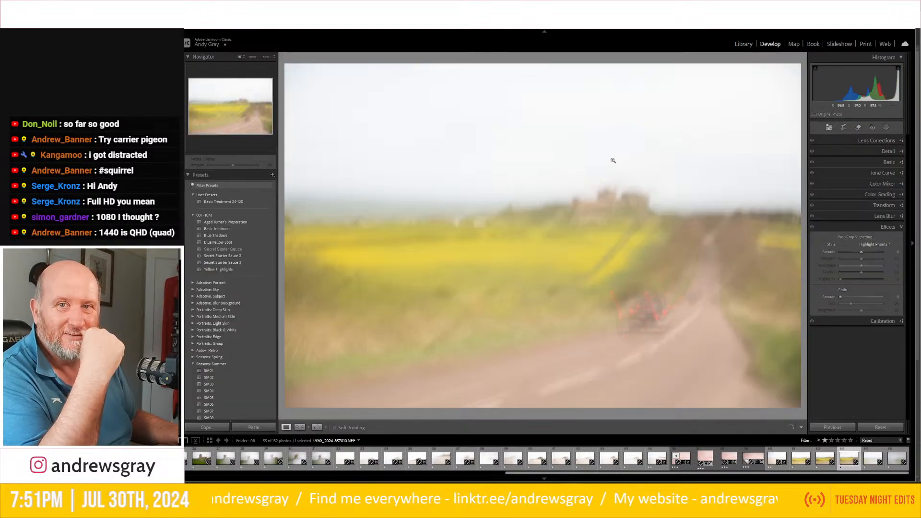
left_click(872, 142)
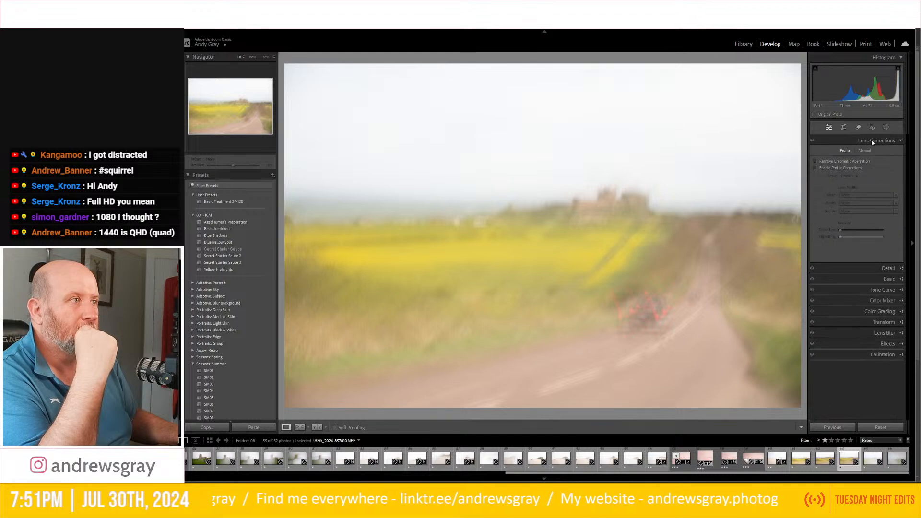
left_click(845, 169)
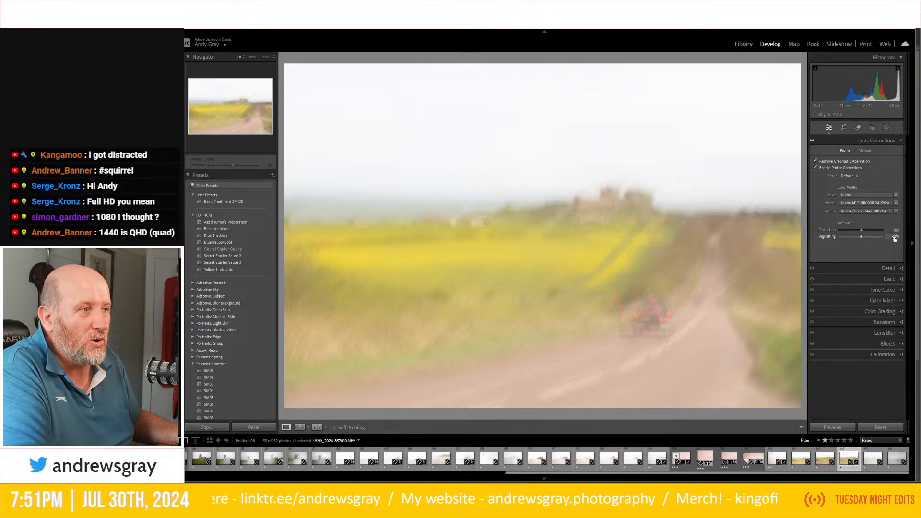
left_click_drag(861, 238, 854, 239)
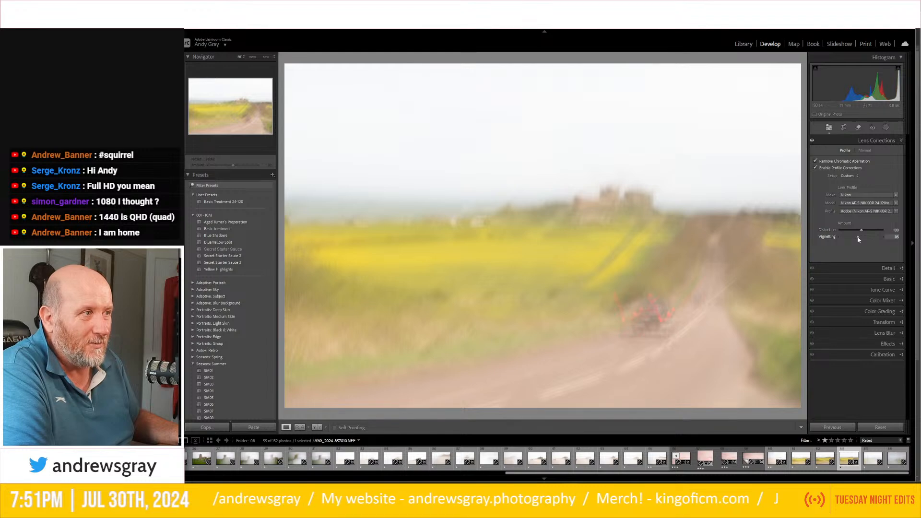
double_click(859, 238)
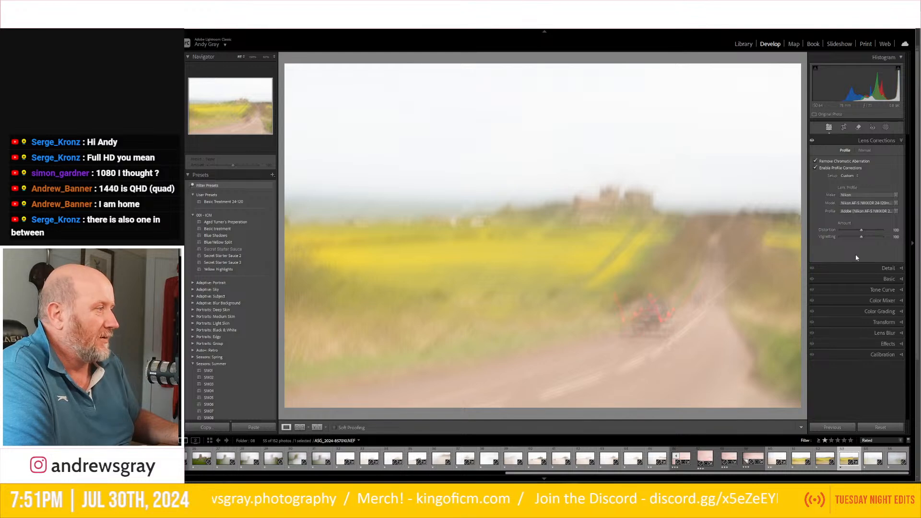
left_click(872, 143)
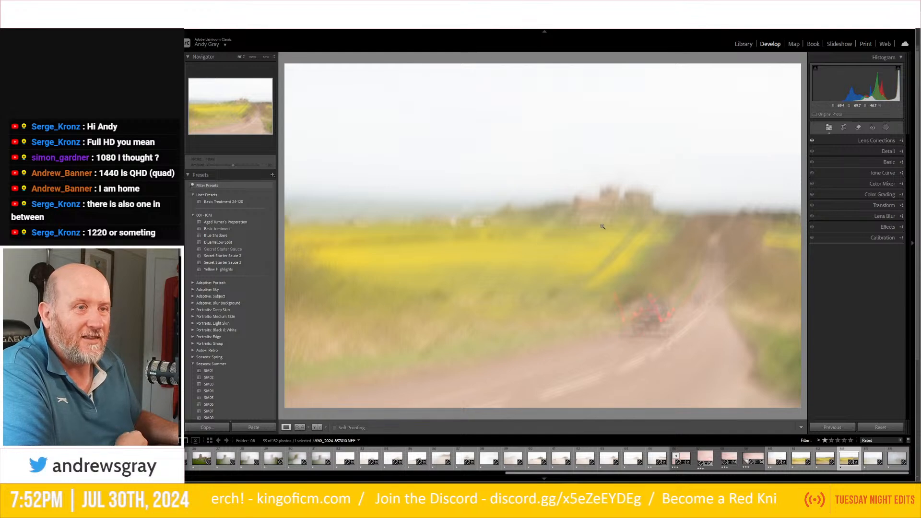
- Raise the photo's manual luminance noise reduction to about 40
left_click(888, 153)
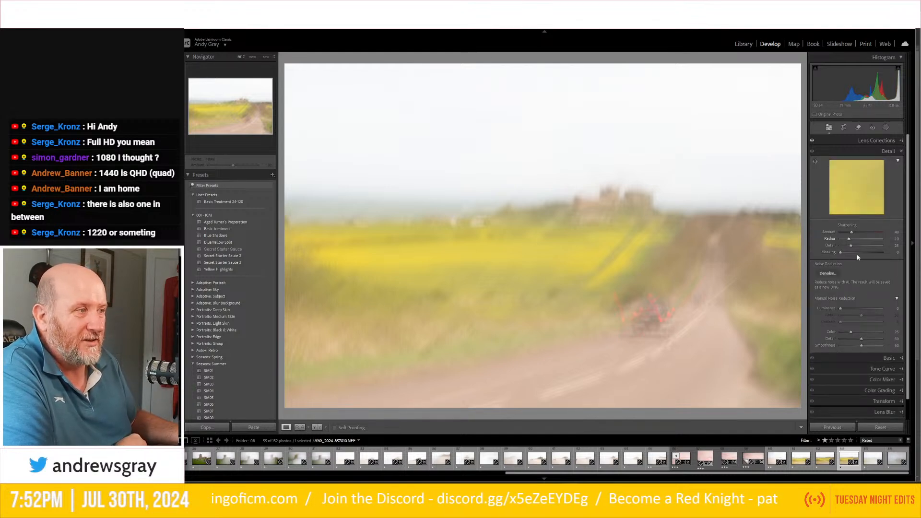
left_click(859, 309)
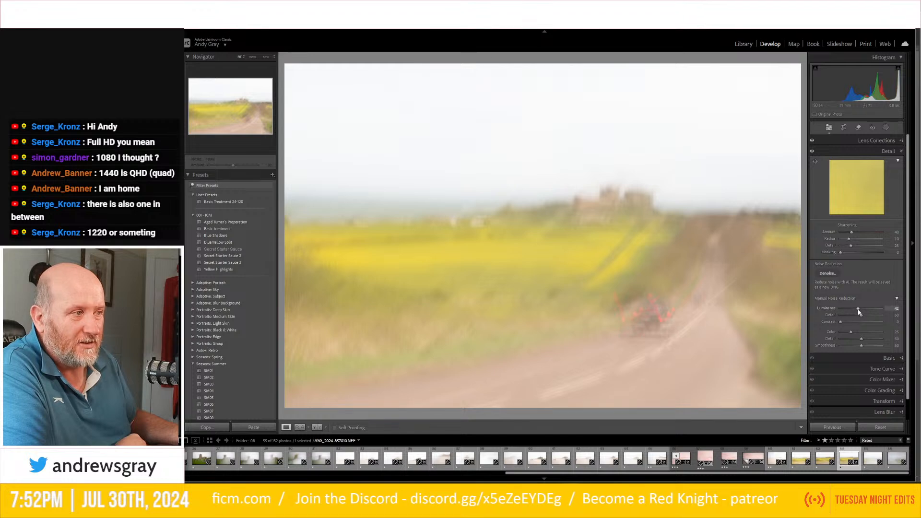
left_click(887, 153)
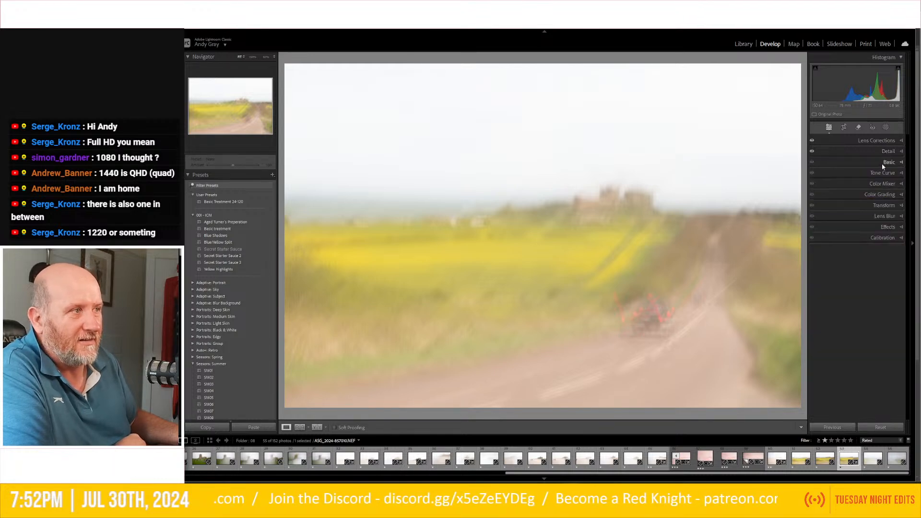
- Try the Auto white balance on the photo and settle on the Daylight preset
left_click(882, 172)
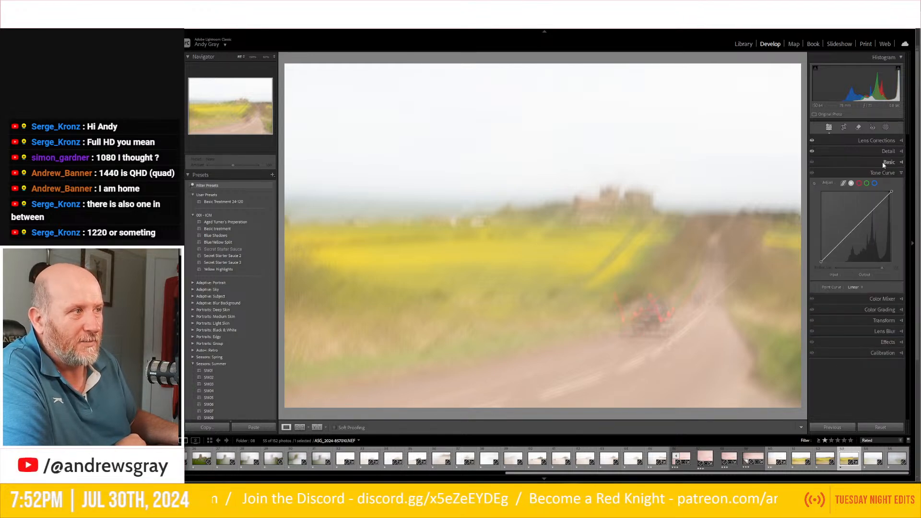
left_click(883, 163)
left_click(881, 197)
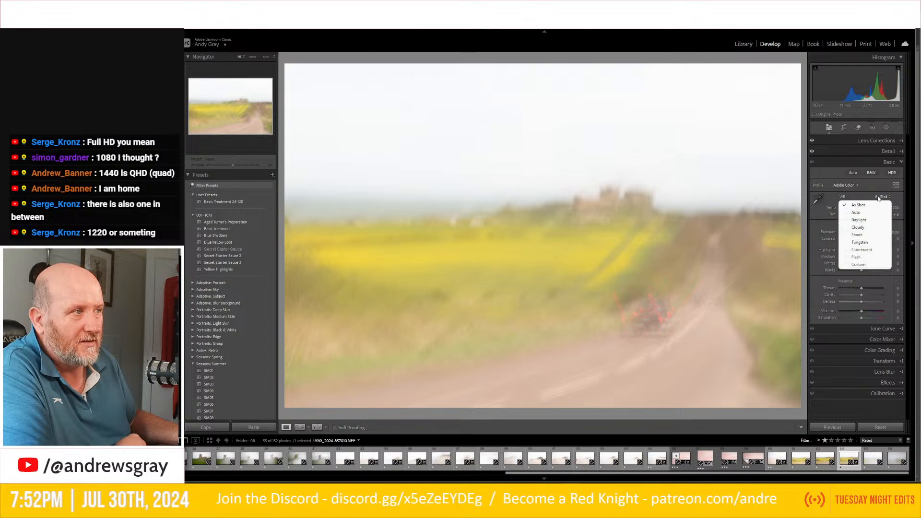
left_click(865, 214)
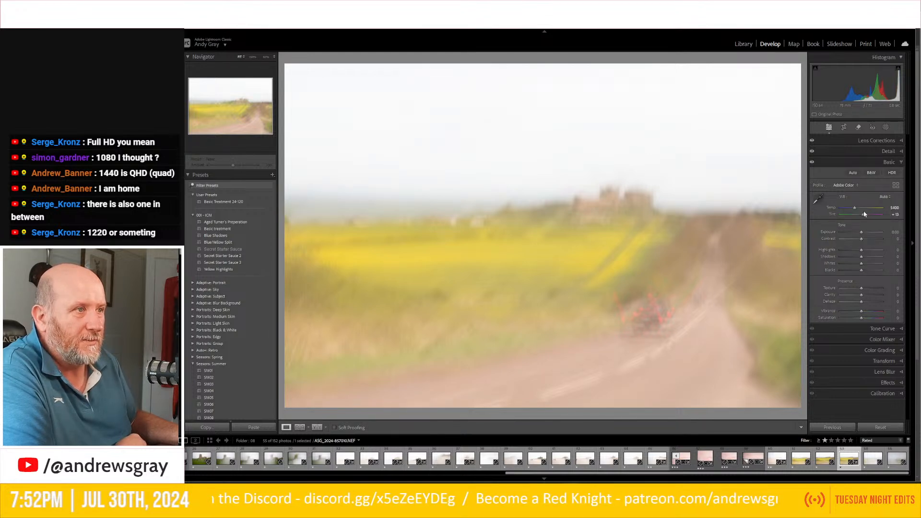
left_click(884, 196)
left_click(870, 221)
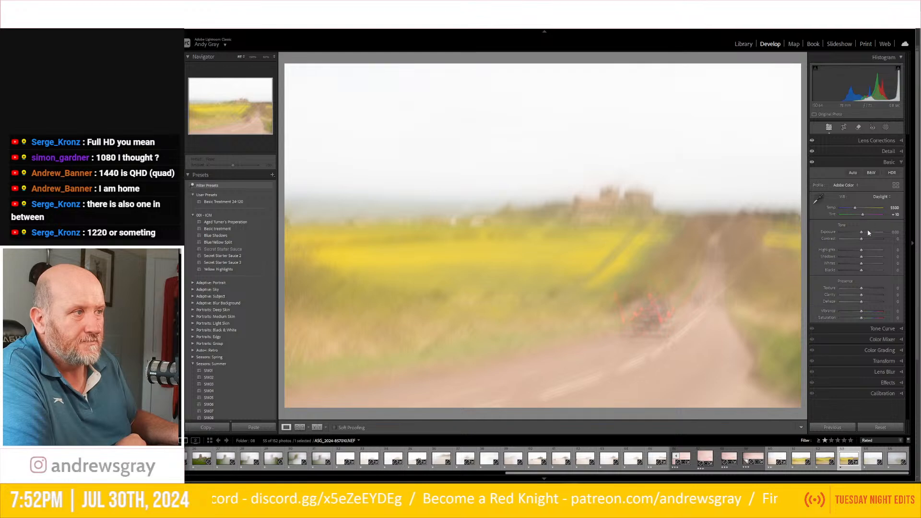
- Adjust the tone to exposure -0.69, contrast +30, highlights +14, shadows +4, whites +6 and blacks -4
mouse_move(861, 238)
left_mouse_down()
mouse_move(868, 242)
mouse_move(859, 235)
left_mouse_up()
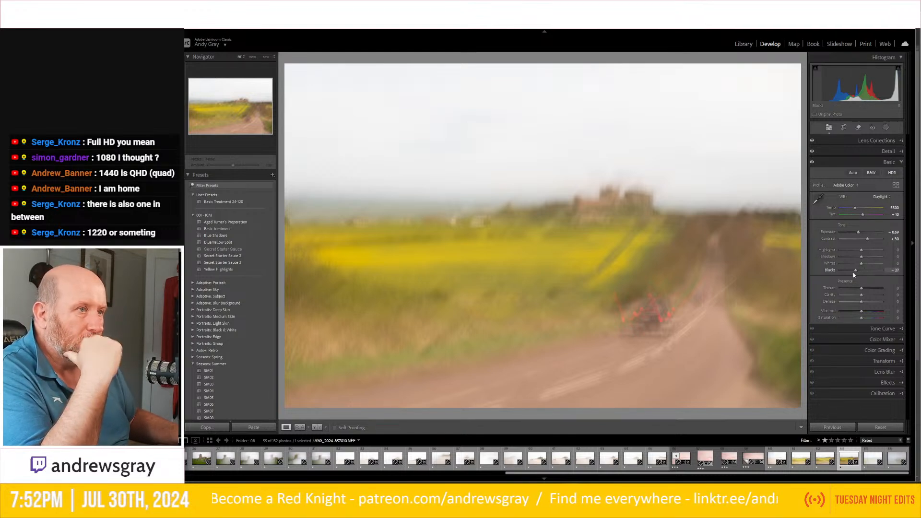
mouse_move(854, 271)
left_mouse_down()
mouse_move(844, 275)
mouse_move(870, 283)
mouse_move(848, 266)
mouse_move(863, 271)
left_mouse_up()
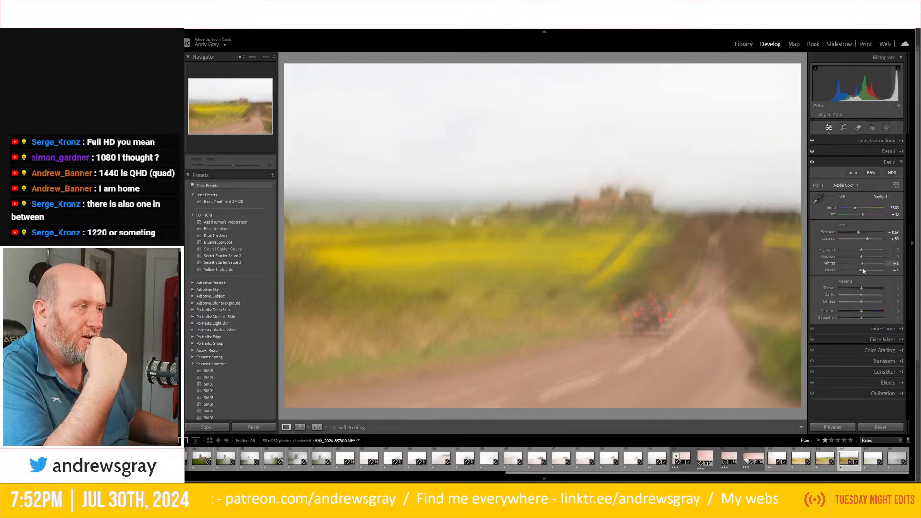
left_click_drag(852, 259, 865, 261)
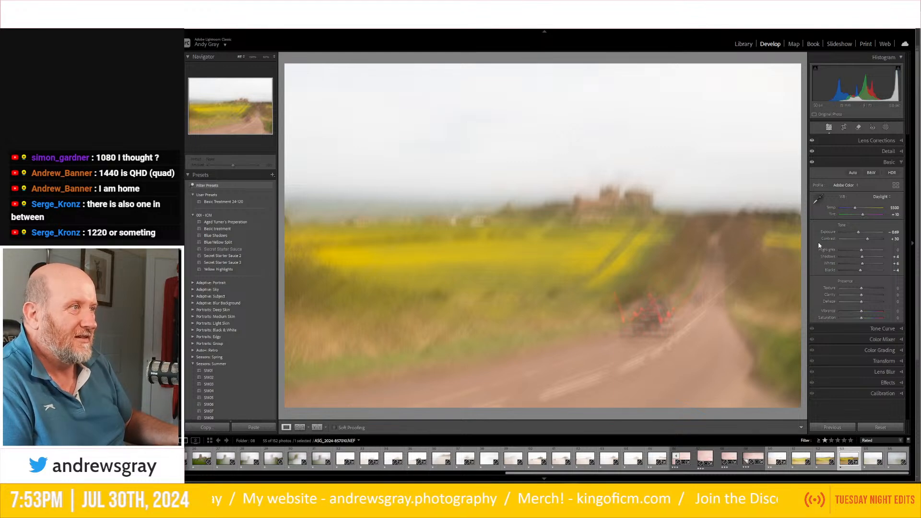
mouse_move(861, 250)
left_mouse_down()
mouse_move(846, 253)
mouse_move(868, 252)
mouse_move(866, 260)
left_mouse_up()
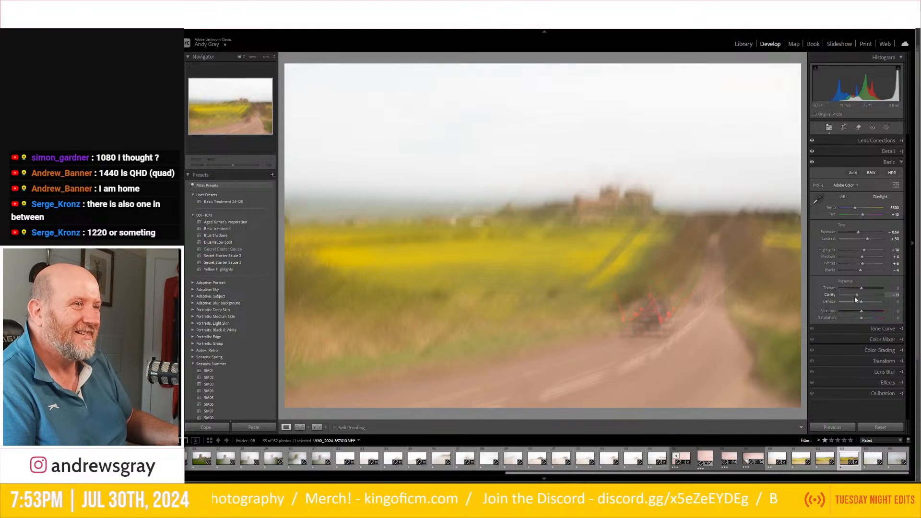
- Soften the photo by setting clarity to -11 and dehaze to -4
left_click_drag(861, 299, 861, 299)
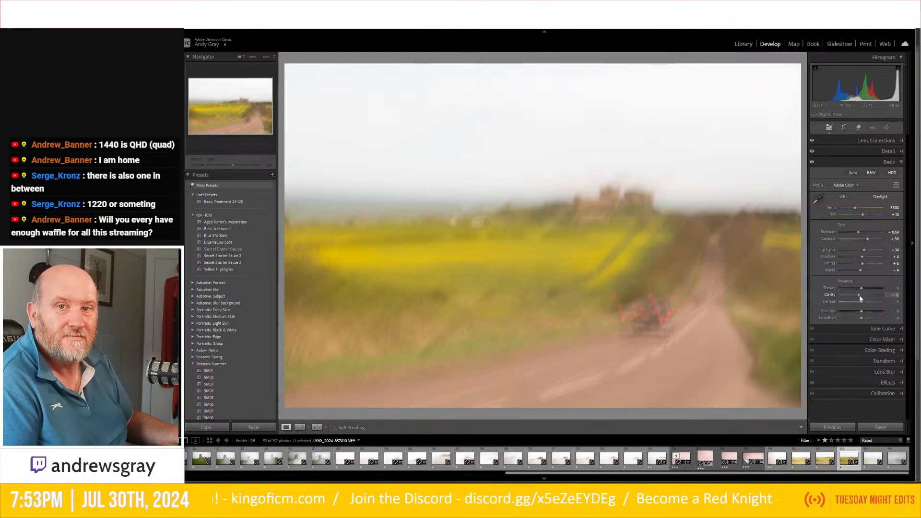
left_click_drag(861, 298, 863, 300)
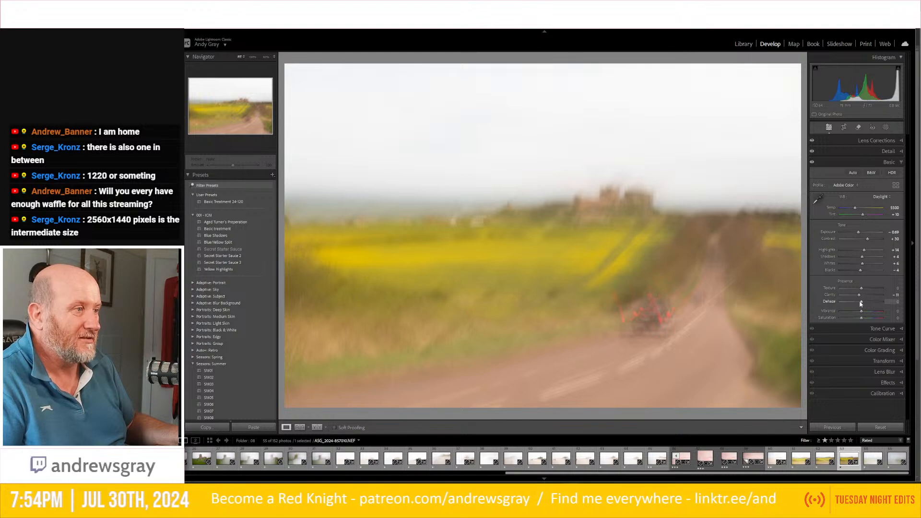
mouse_move(861, 303)
left_mouse_down()
mouse_move(877, 304)
mouse_move(862, 307)
left_mouse_up()
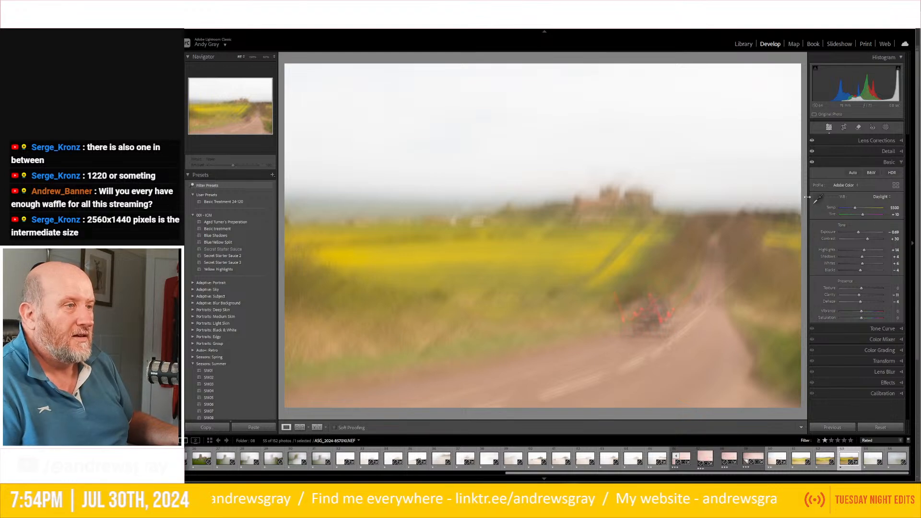
- Warm the white balance by setting the tint to +13 and the temperature to 6009
left_click_drag(865, 216, 862, 218)
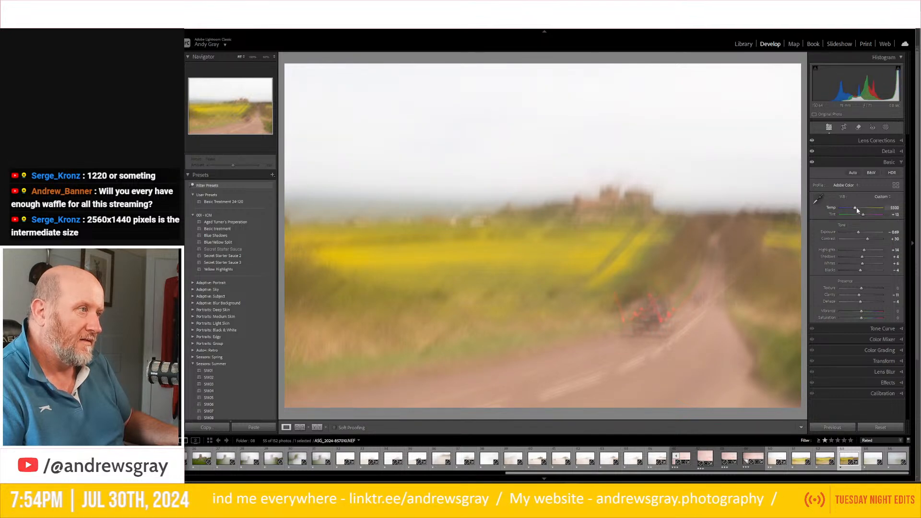
left_click_drag(856, 207, 860, 211)
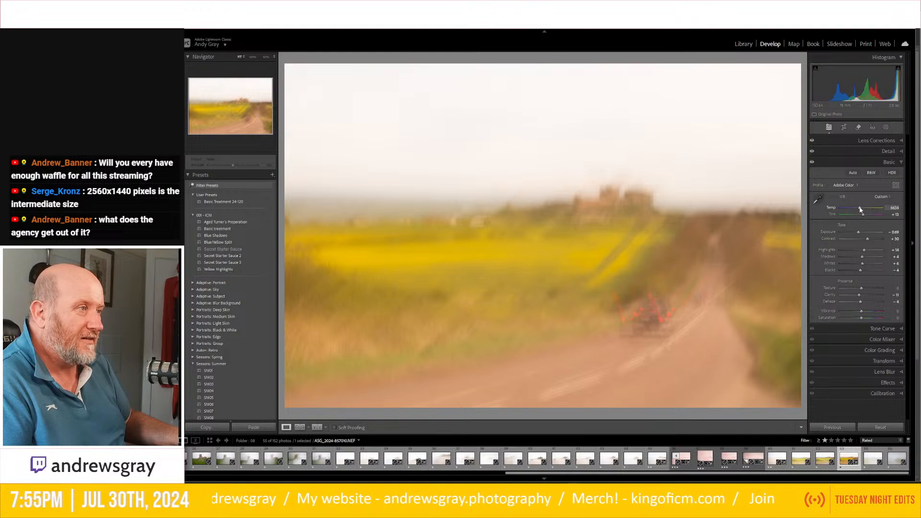
left_click_drag(860, 211, 859, 210)
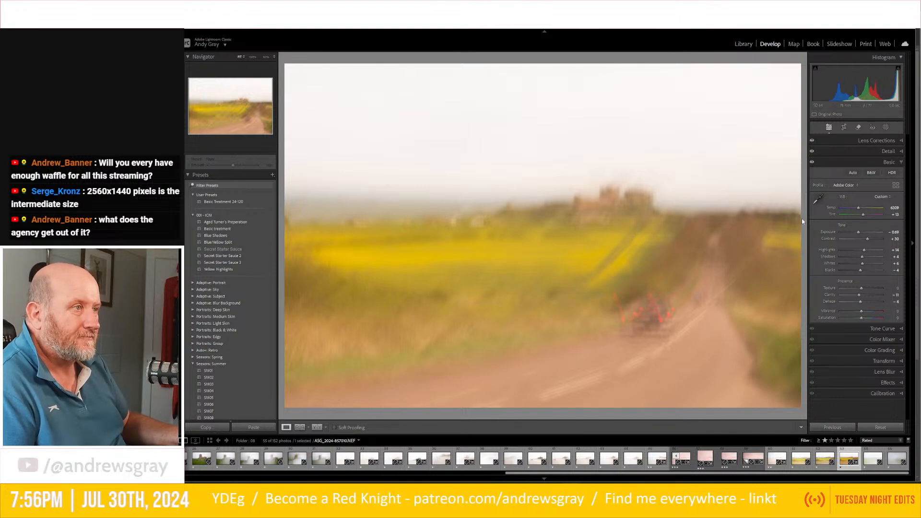
- Examine the castle and the horizon at close magnification, then return to the full image
left_click(623, 189)
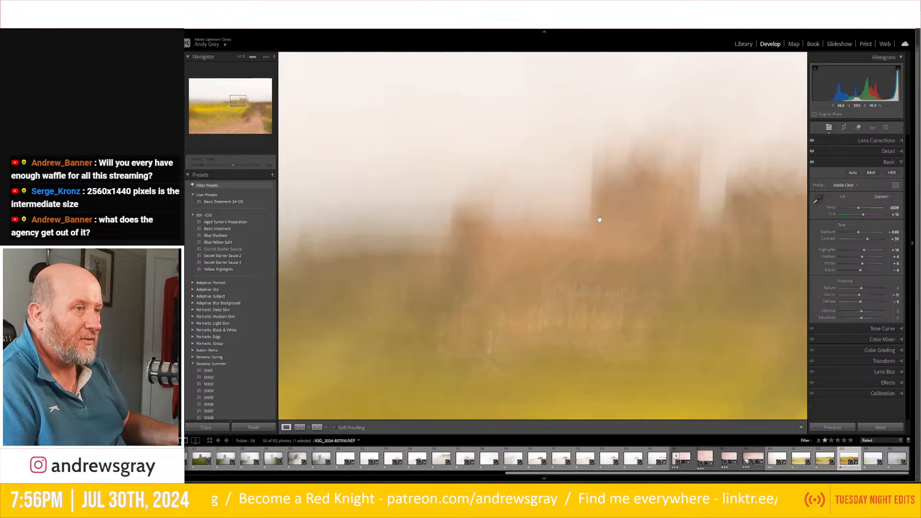
left_click(672, 189)
left_click(657, 191)
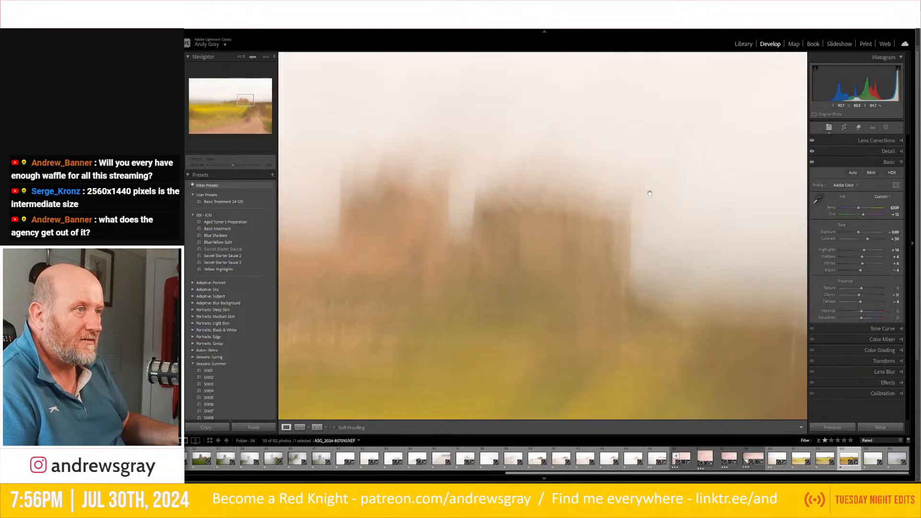
left_click(596, 209)
left_click(510, 206)
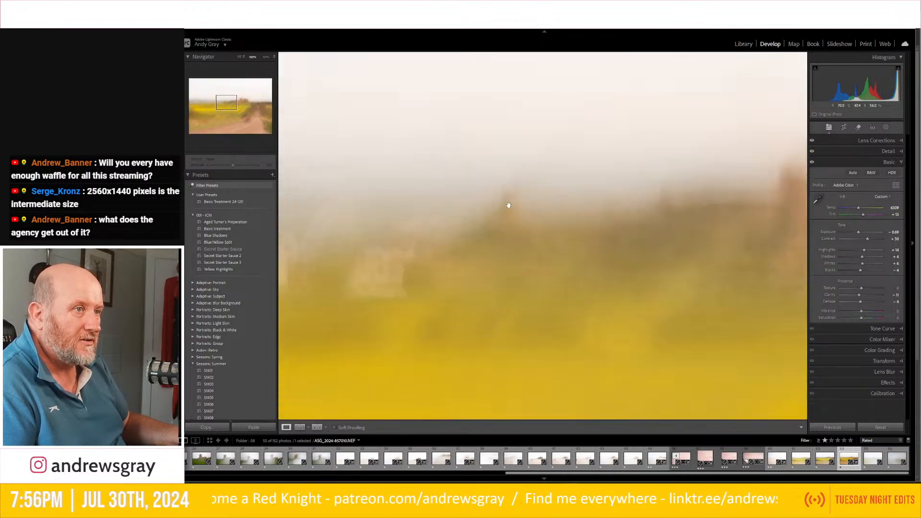
left_click(509, 234)
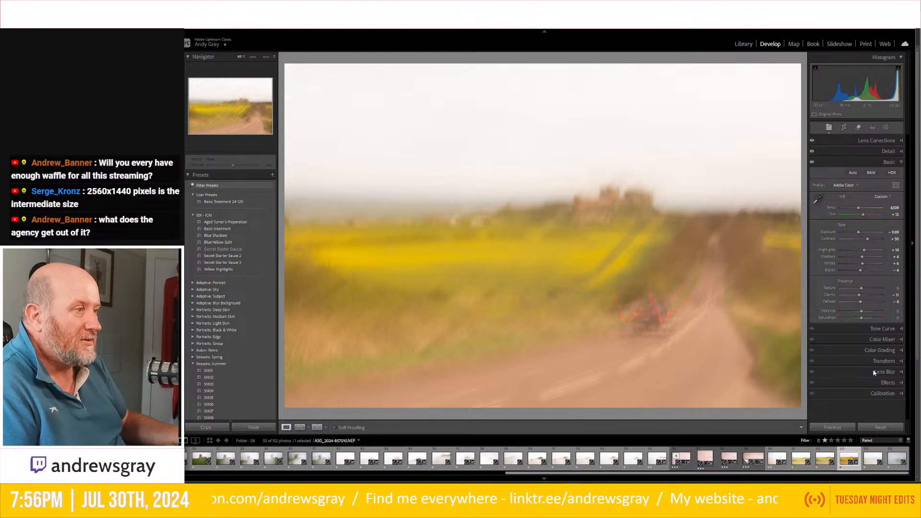
left_click(888, 331)
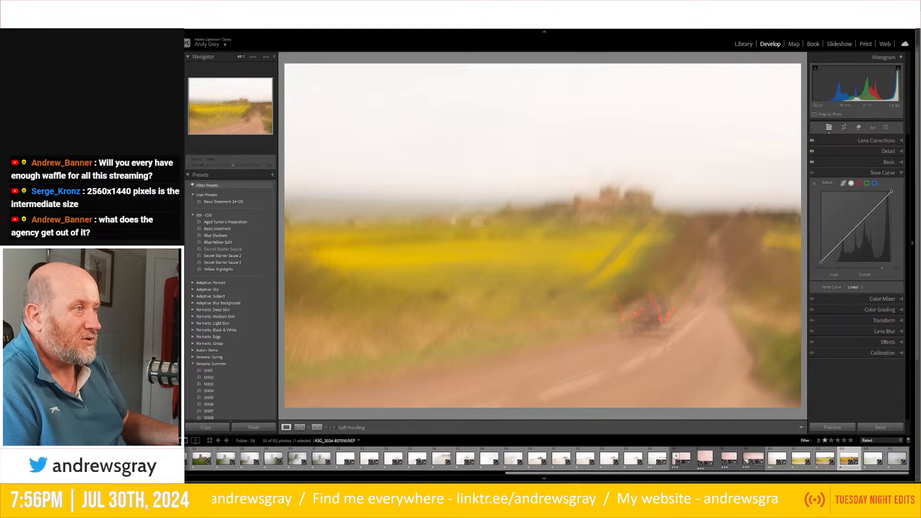
mouse_move(891, 191)
left_mouse_down()
mouse_move(893, 207)
mouse_move(897, 195)
mouse_move(882, 190)
mouse_move(905, 186)
left_mouse_up()
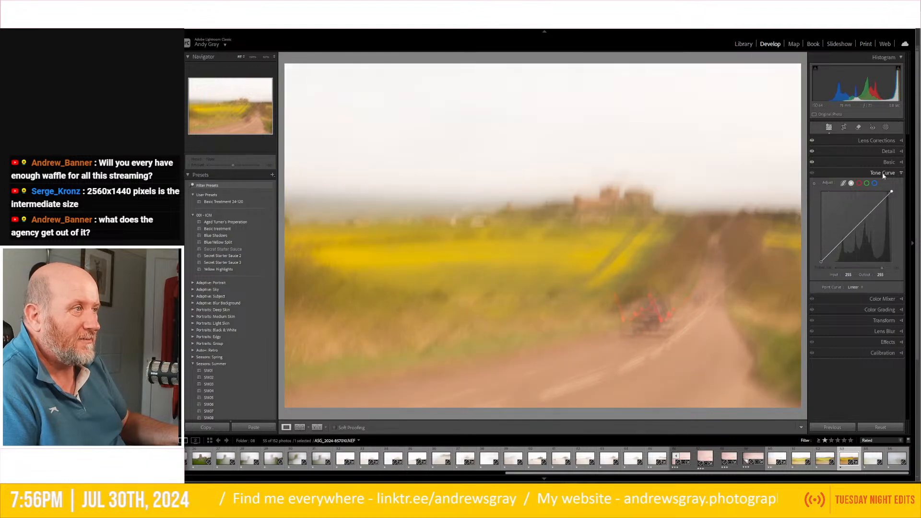
left_click(883, 173)
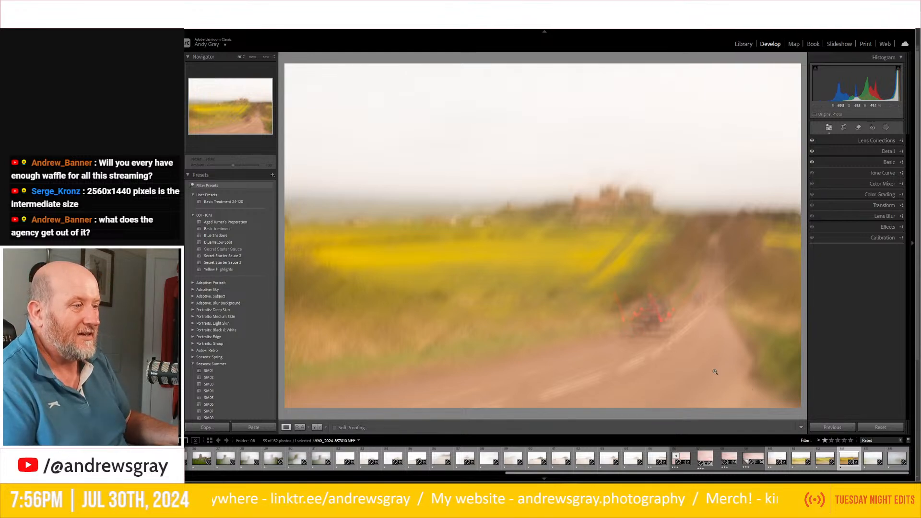
- Synchronize the edited road photo's develop settings to the other four photos at the end of the filmstrip
left_click(800, 461)
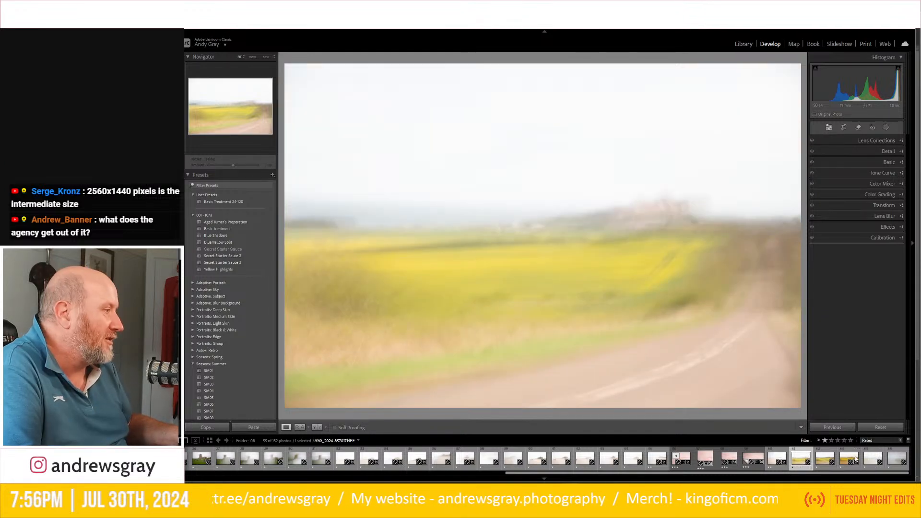
left_click(895, 460, "shift")
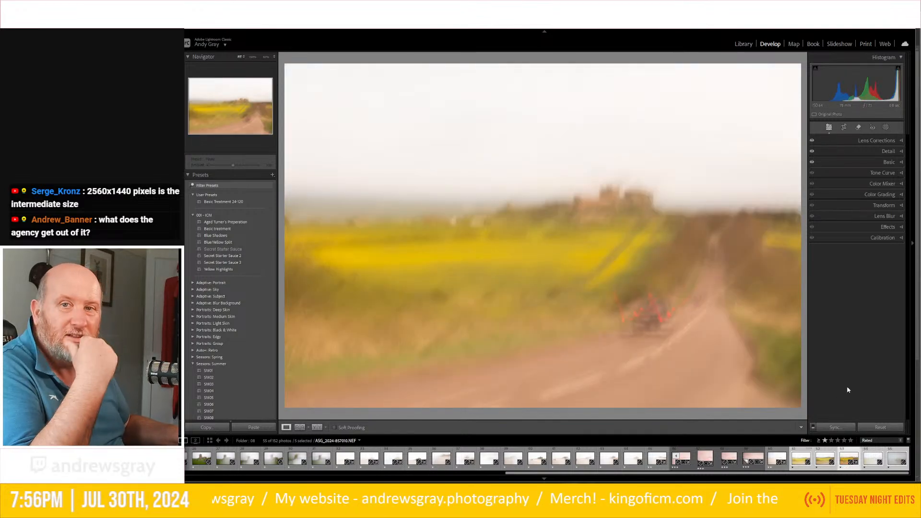
left_click(837, 428)
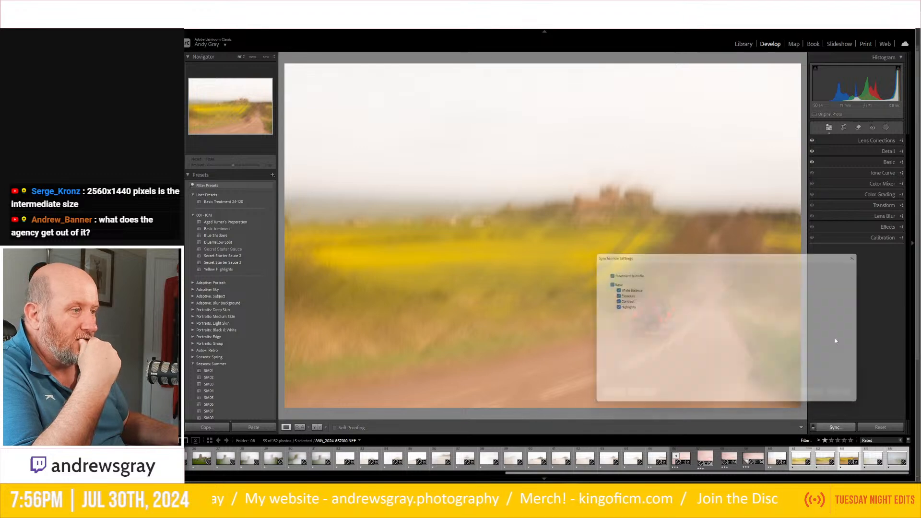
left_click(810, 398)
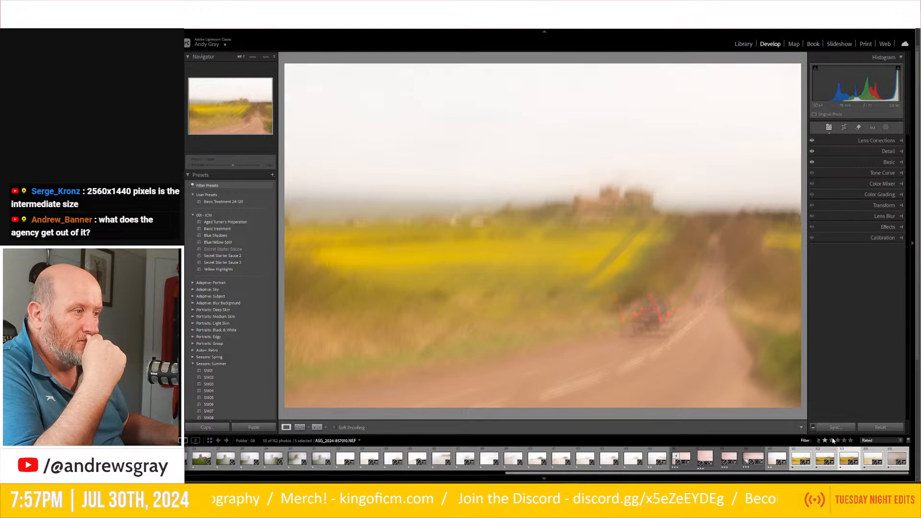
- Match the total exposures of the five selected castle-and-road photos
right_click(848, 461)
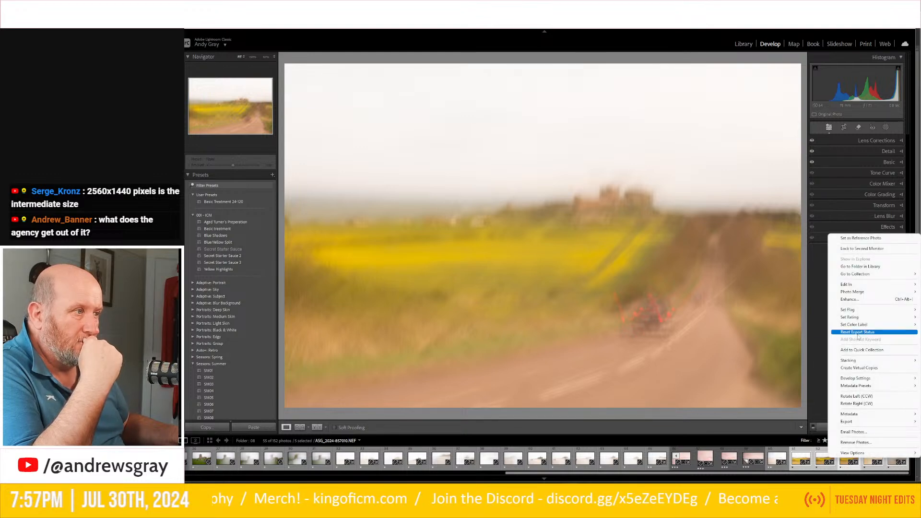
left_click(243, 25)
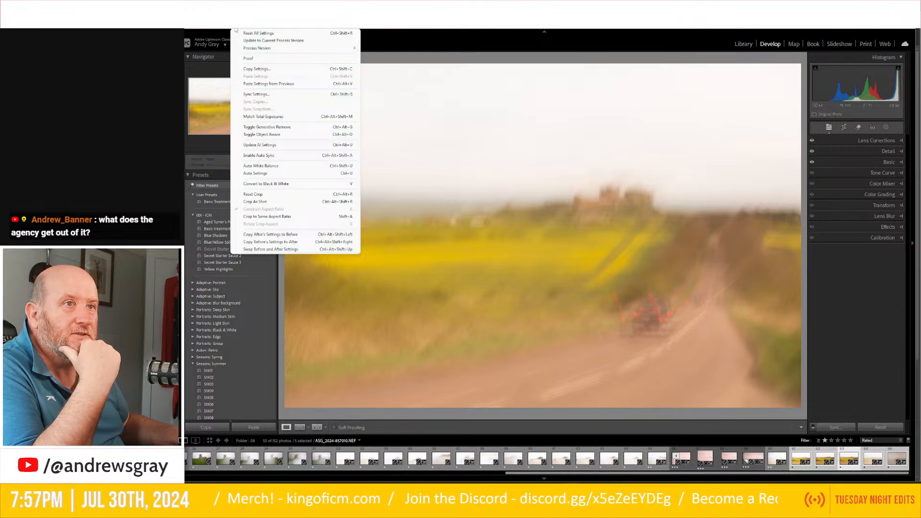
left_click(286, 116)
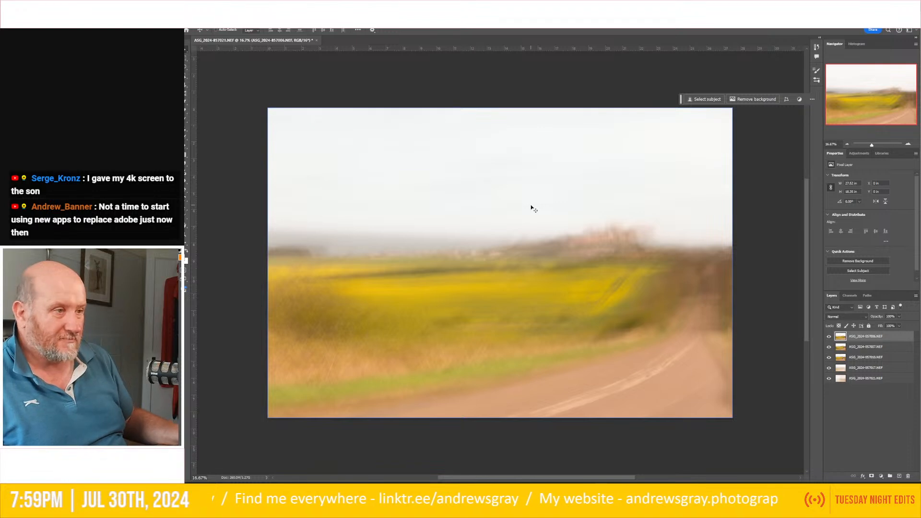
- Set the blend mode of all five stacked photo layers to Multiply and deselect them
left_click(859, 378, "shift")
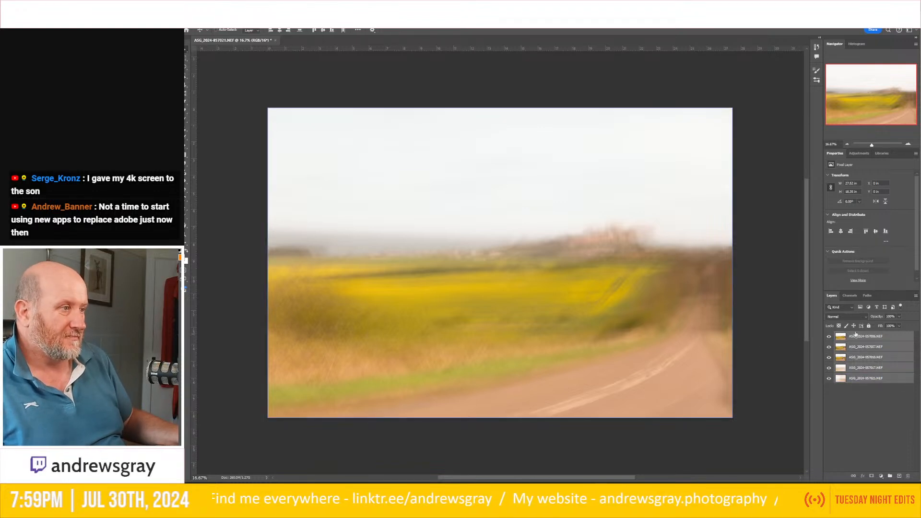
left_click(849, 317)
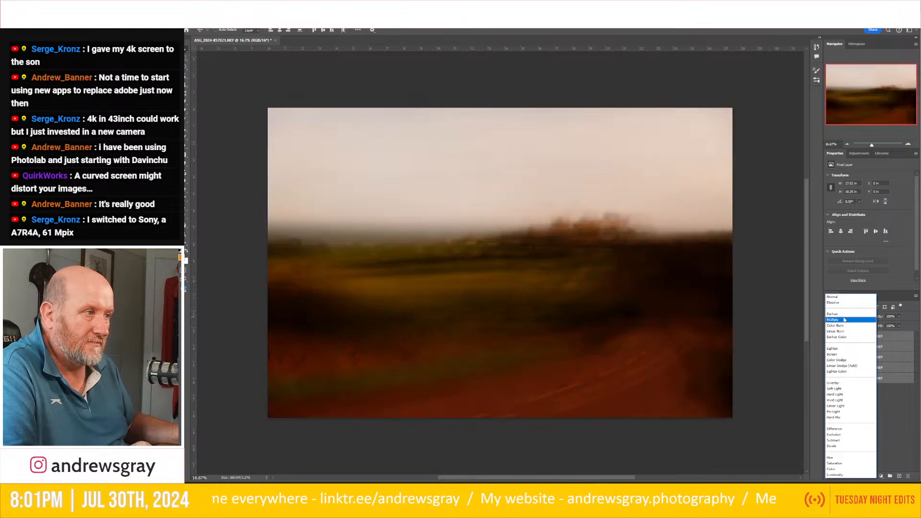
left_click(845, 319)
left_click(876, 412)
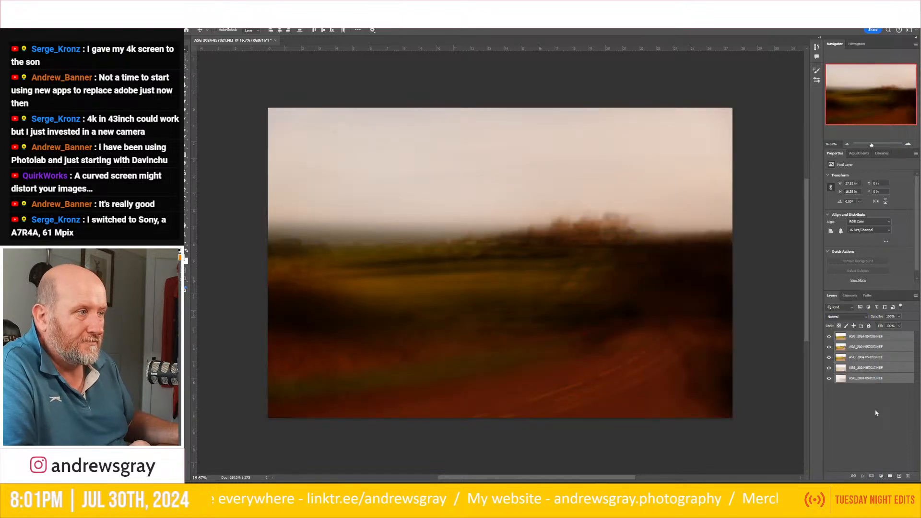
- Hide all five photo layers, viewing each of the two lowest photos on its own along the way
left_click(829, 336)
left_click(828, 347)
left_click(828, 357)
left_click(828, 368)
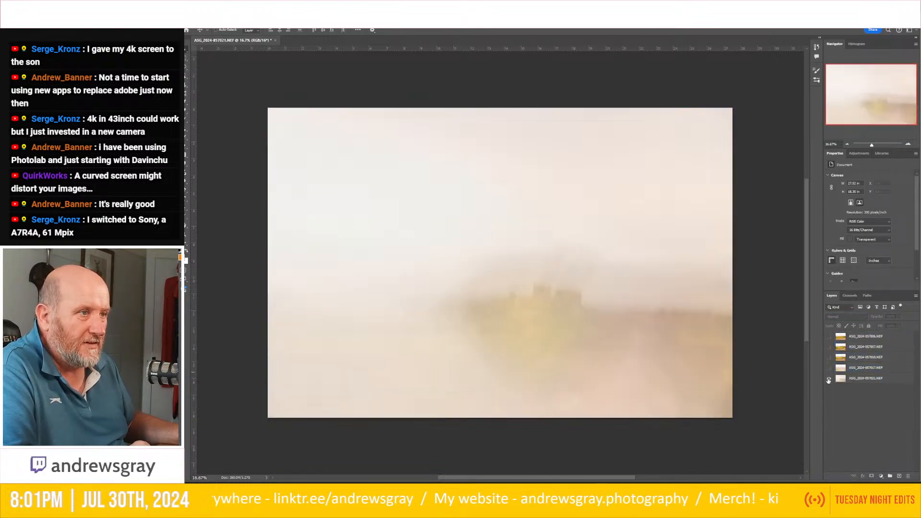
left_click(828, 378)
left_click(828, 372)
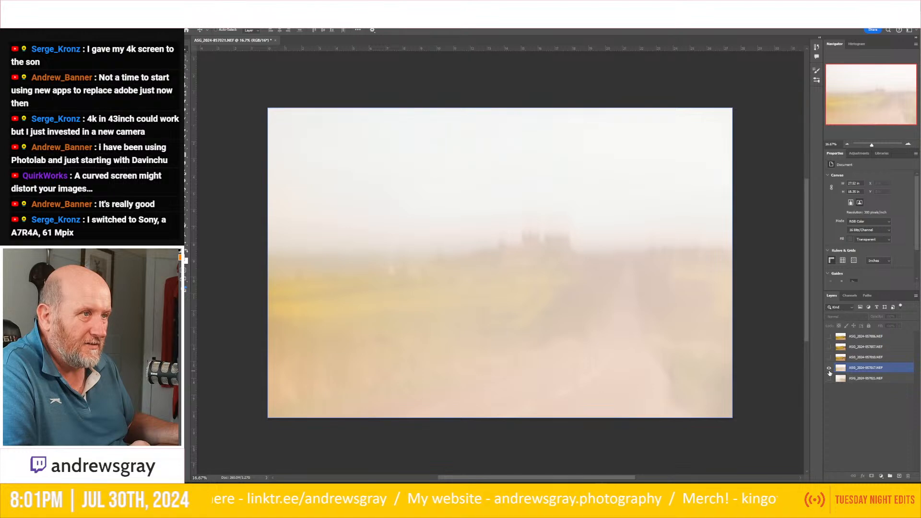
left_click(829, 368)
- Show the top three layers and shift the second about 1.56 in and the third about 3.3 in to the right, aligning their castles
left_click(829, 337)
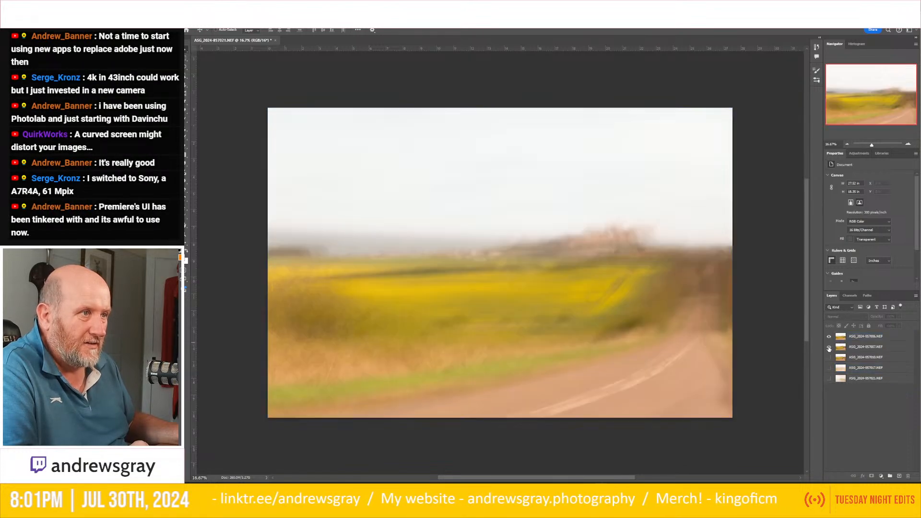
left_click(829, 347)
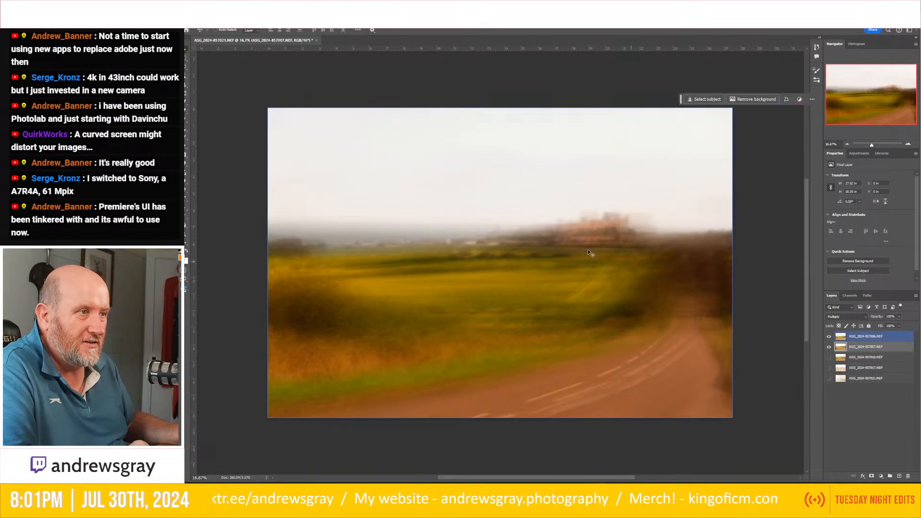
left_click_drag(555, 261, 580, 266)
left_click(829, 357)
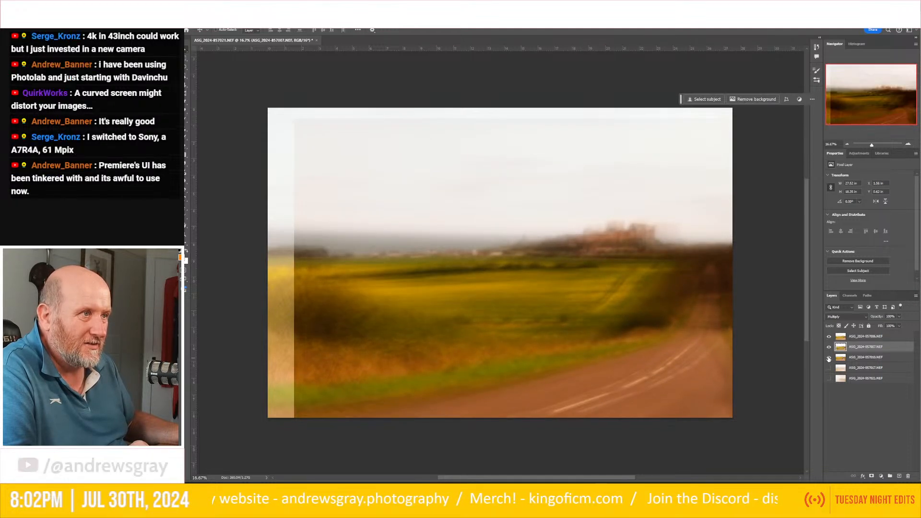
left_click(870, 358)
left_click_drag(691, 321, 636, 286)
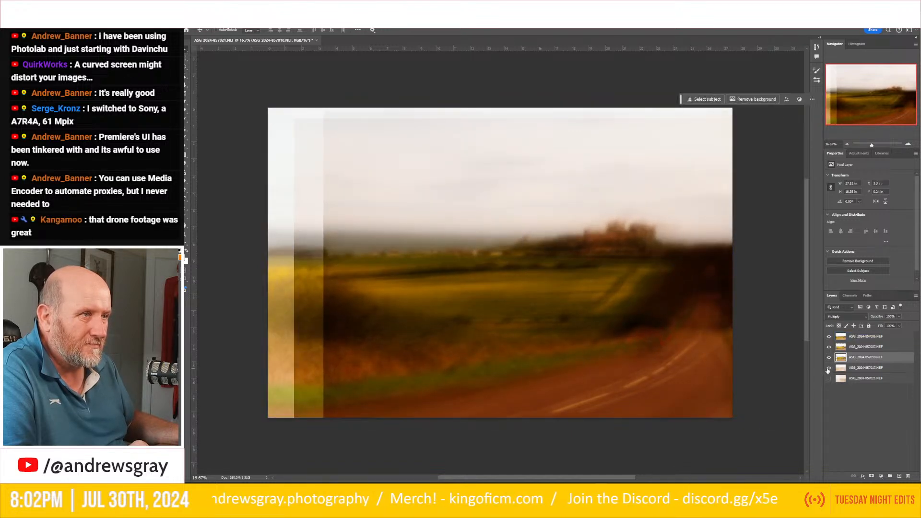
- Show the fourth and bottom layers and shift them about 5 in and 4.36 in to the right, lining up their castles with the composite
left_click(828, 367)
left_click_drag(602, 329, 687, 328)
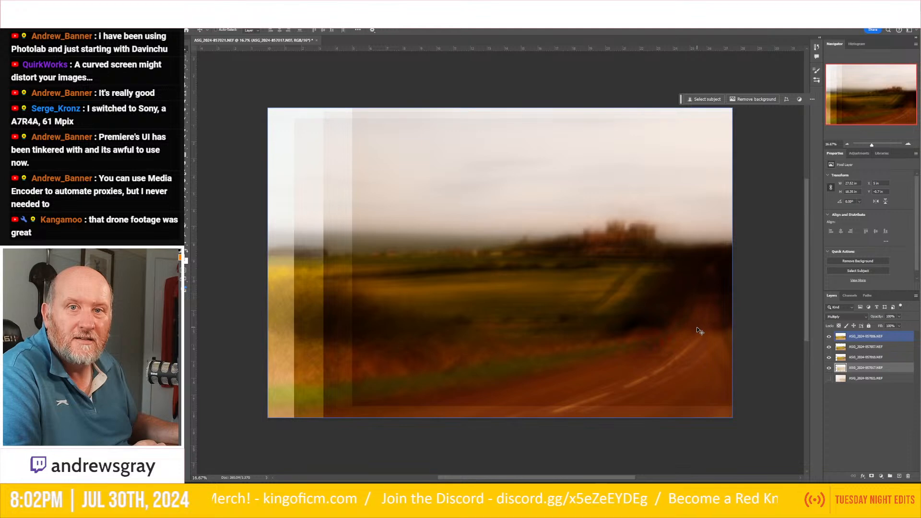
left_click(828, 378)
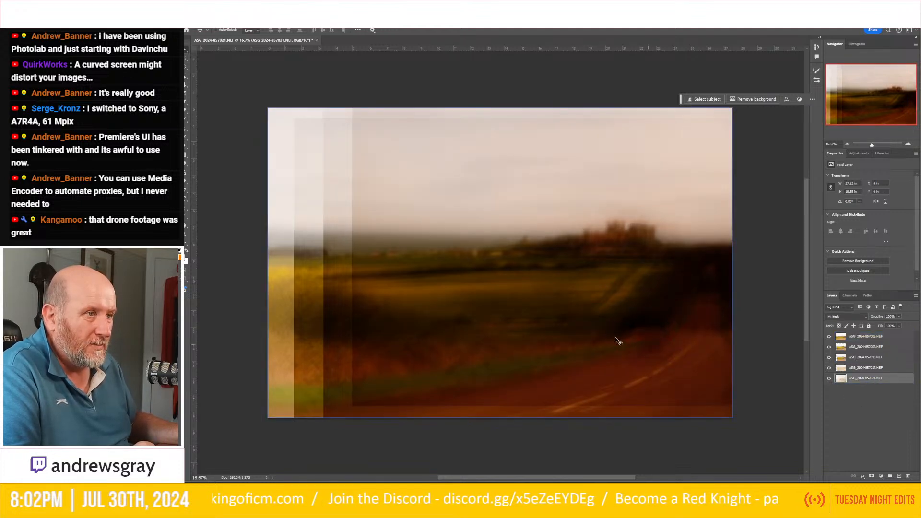
left_click_drag(608, 352, 678, 288)
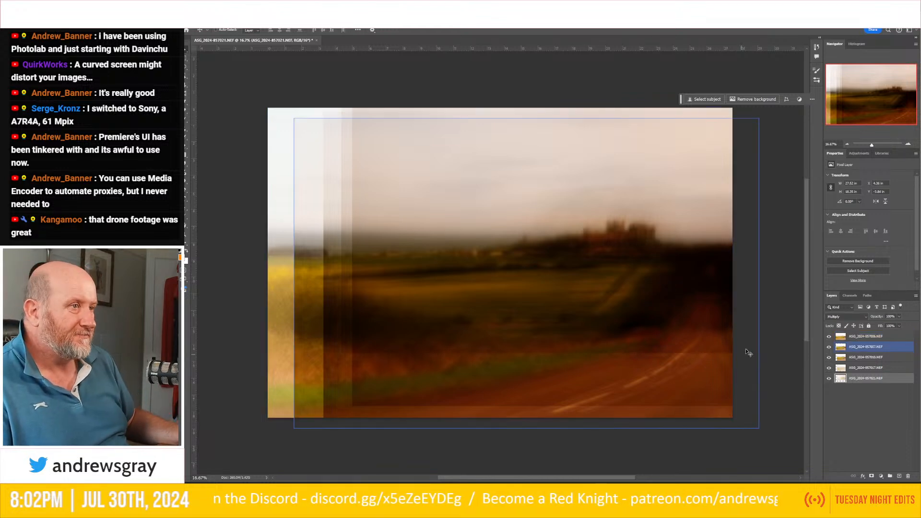
left_click(873, 413)
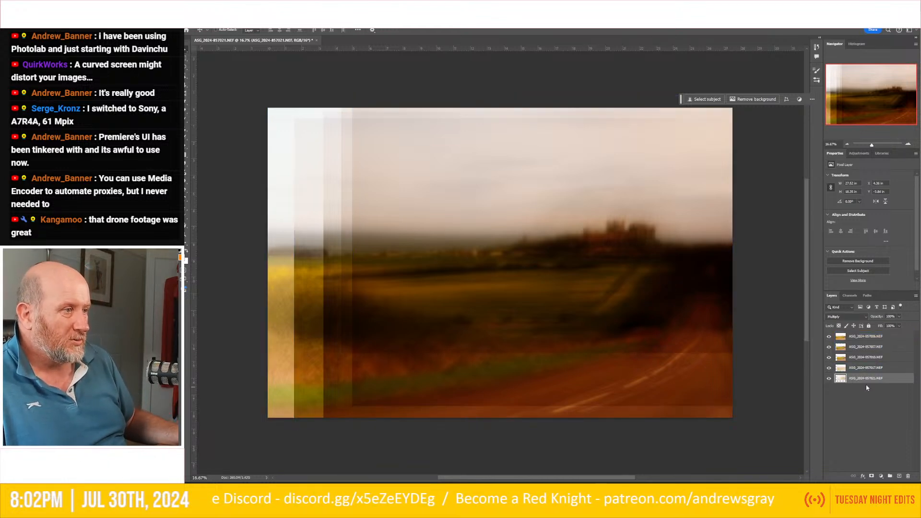
- Hide the bottom three layers and compare the top two photos by toggling their visibility, leaving both shown
left_click_drag(828, 381, 827, 349)
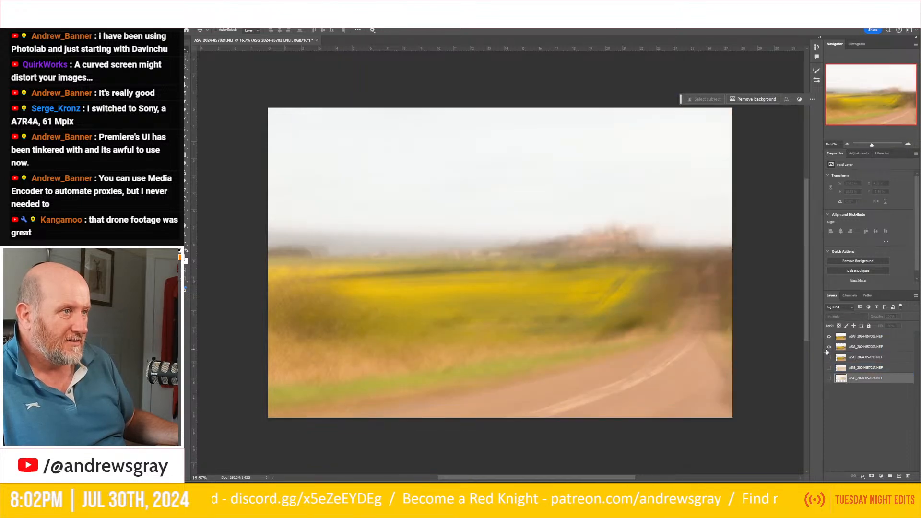
left_click(827, 349)
left_click(827, 349)
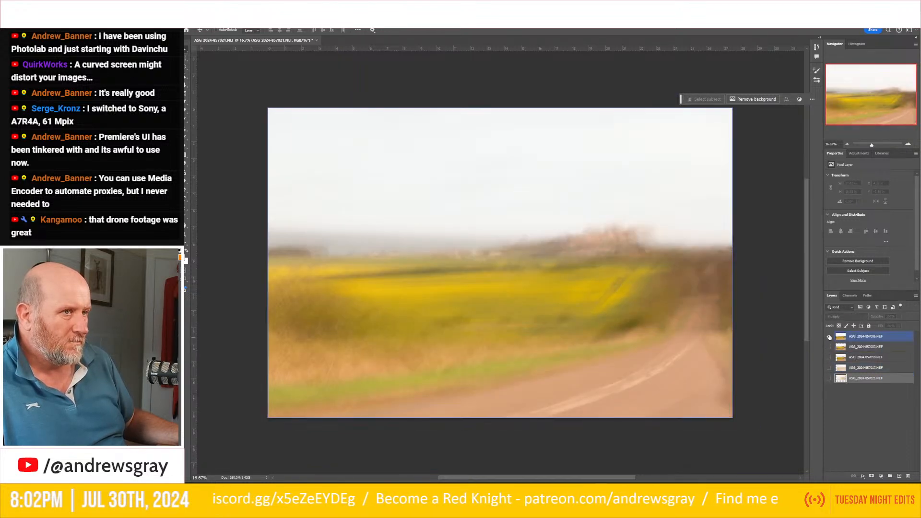
left_click(829, 336)
left_click(828, 337)
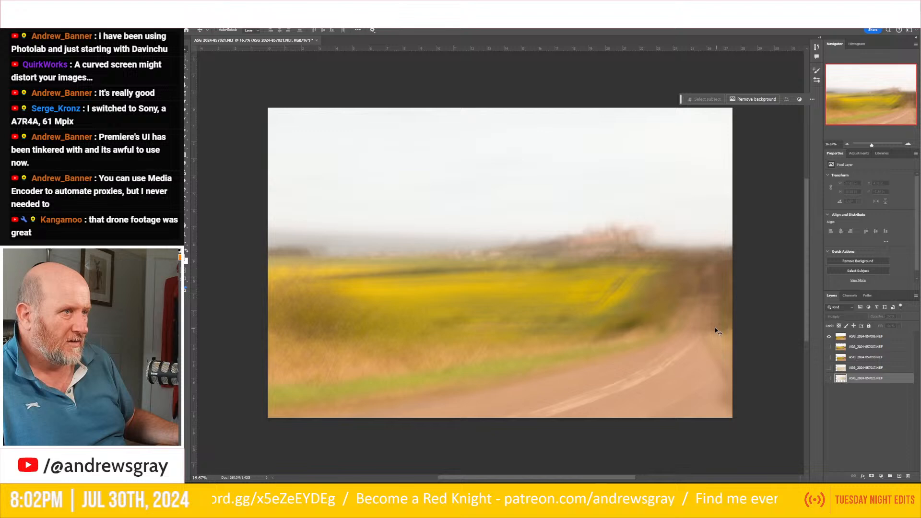
left_click(829, 346)
- Move the top photo layer about 0.9 in right and 0.4 in up to align its castle with the layer below
left_click_drag(627, 319, 554, 322)
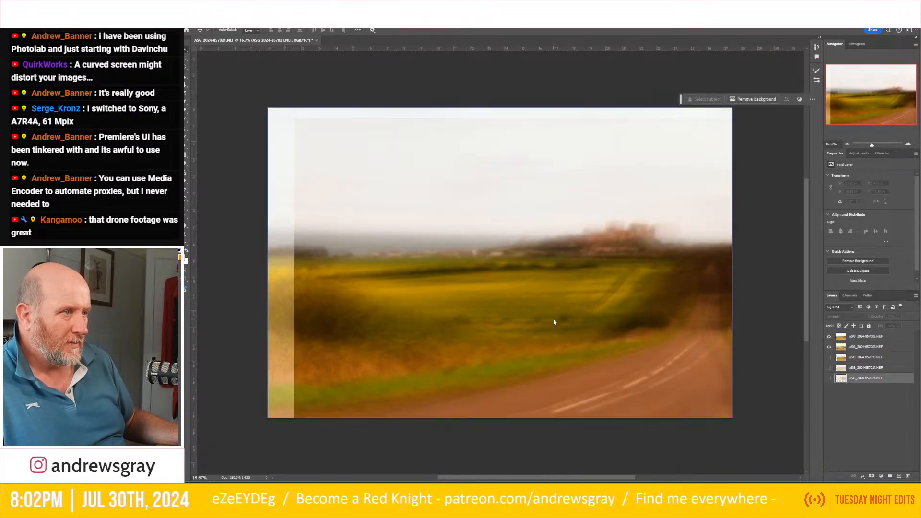
left_click(865, 336)
mouse_move(626, 292)
left_mouse_down()
mouse_move(645, 301)
mouse_move(654, 261)
mouse_move(634, 294)
mouse_move(622, 296)
mouse_move(627, 260)
mouse_move(637, 284)
left_mouse_up()
mouse_move(639, 288)
left_mouse_down()
mouse_move(627, 272)
mouse_move(632, 256)
mouse_move(640, 294)
mouse_move(634, 281)
left_mouse_up()
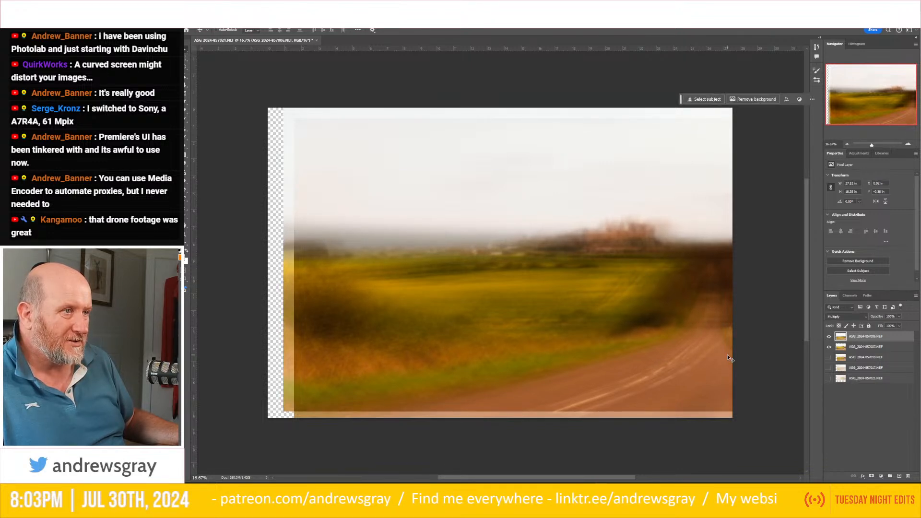
- Show the third and bottom layers again, comparing the blend with and without the third and fourth photos, and leave the fourth hidden
left_click(828, 357)
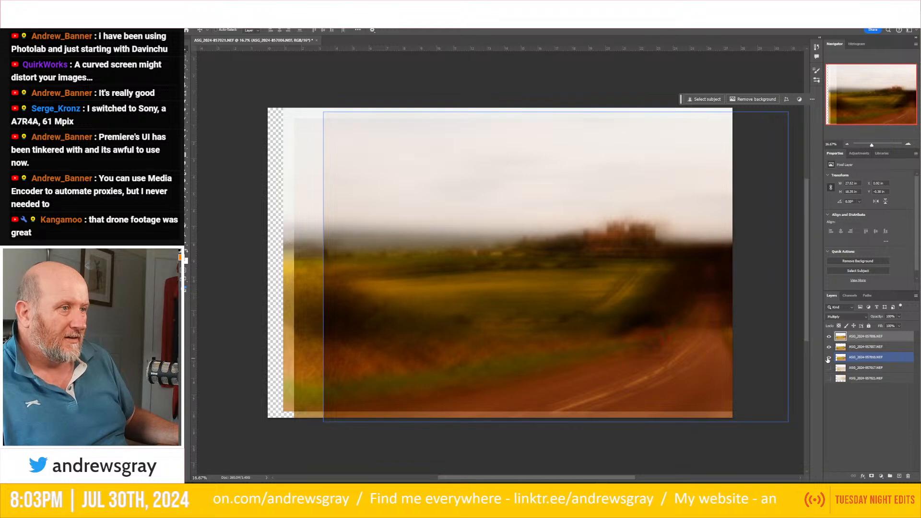
left_click(828, 358)
left_click(829, 358)
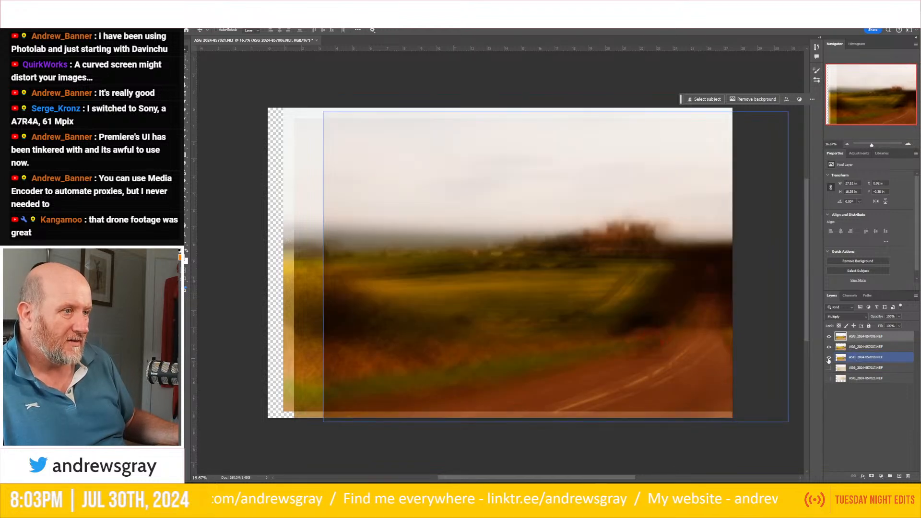
left_click(828, 358)
left_click(829, 358)
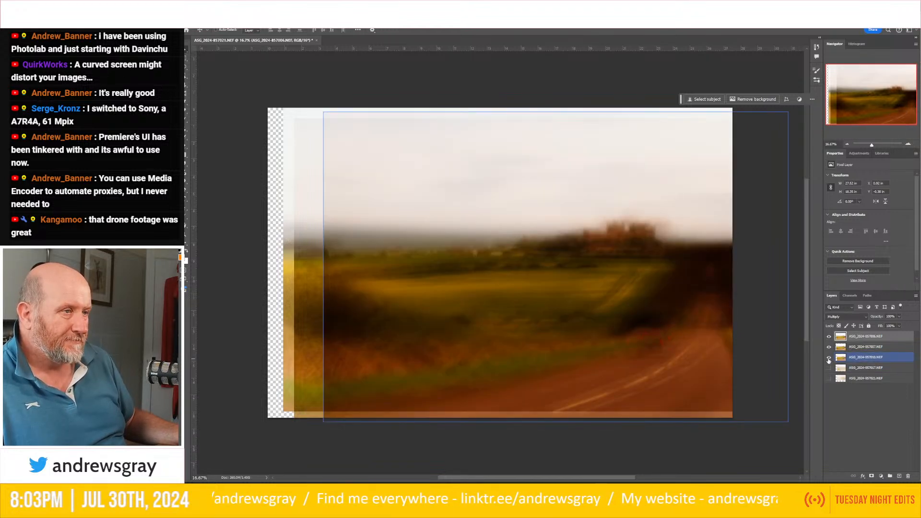
left_click(828, 367)
left_click(828, 379)
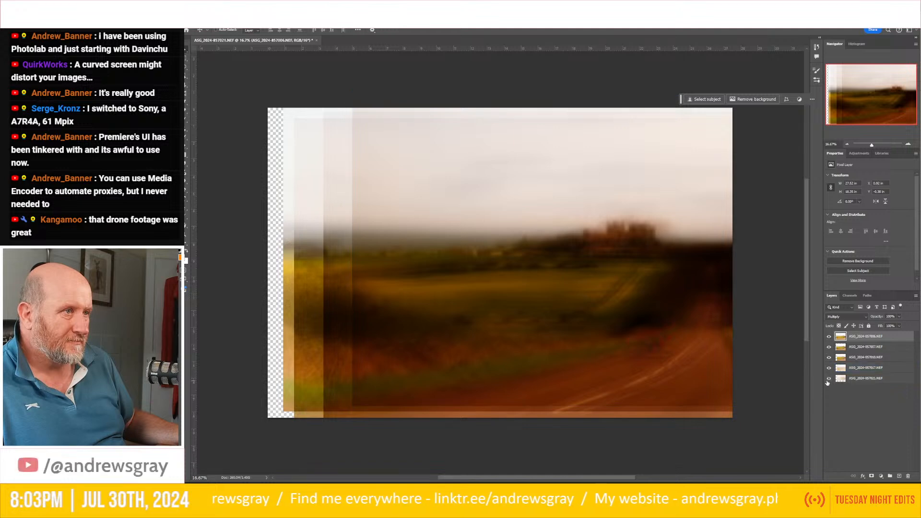
left_click(829, 368)
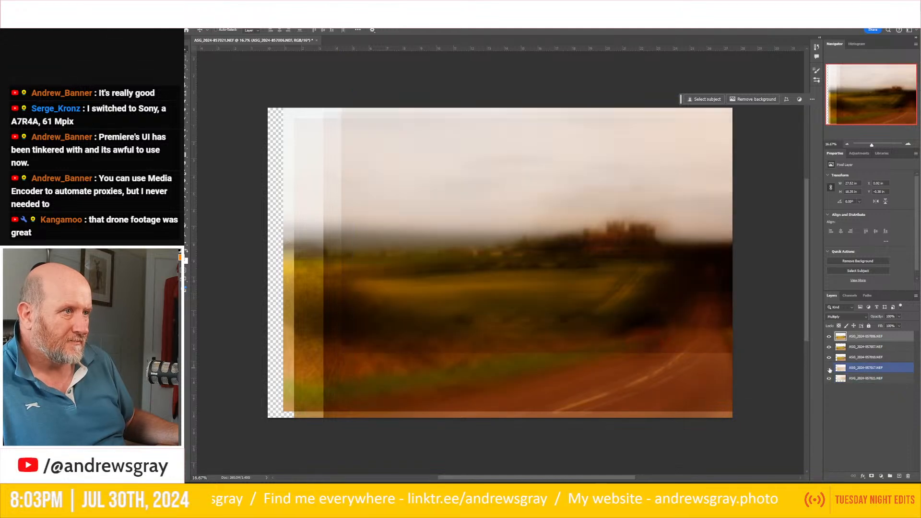
- Hide the top layer and compare the blend with and without the second and third layers, leaving both visible
left_click(829, 337)
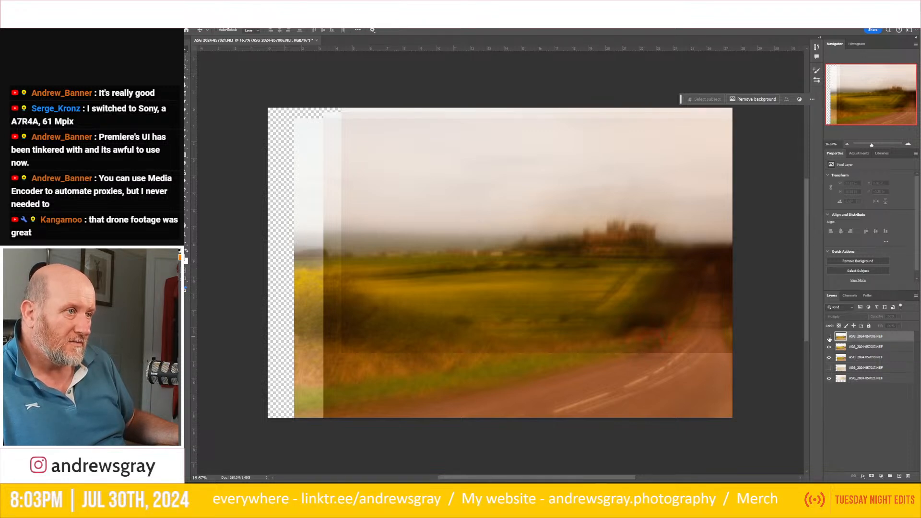
left_click(829, 347)
left_click(829, 347)
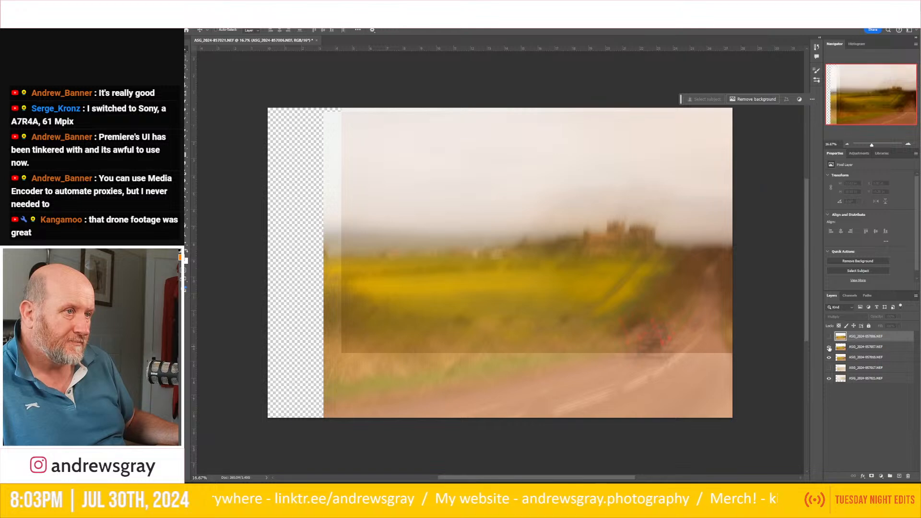
left_click(829, 347)
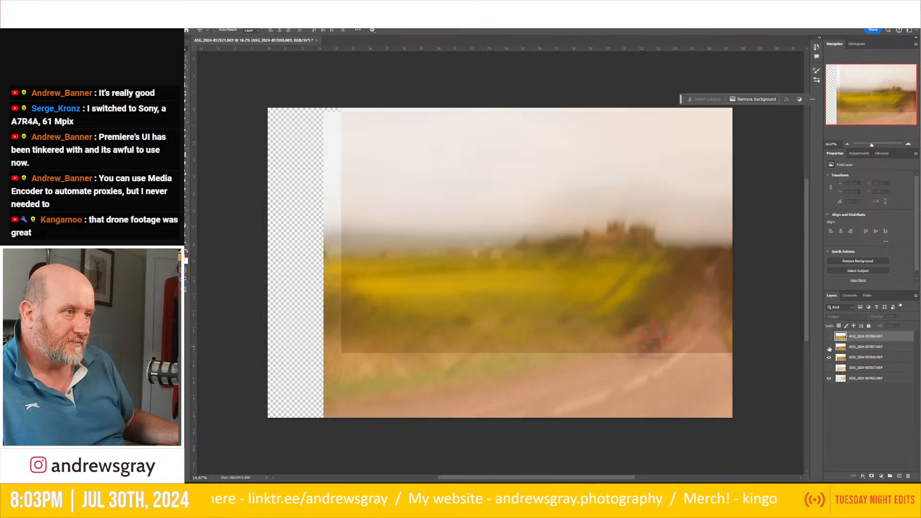
left_click(829, 346)
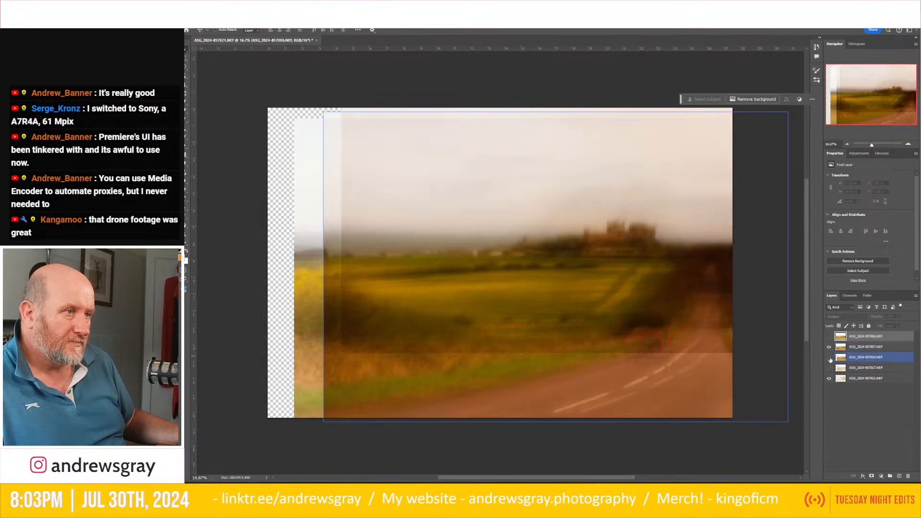
left_click(830, 359)
left_click(830, 359)
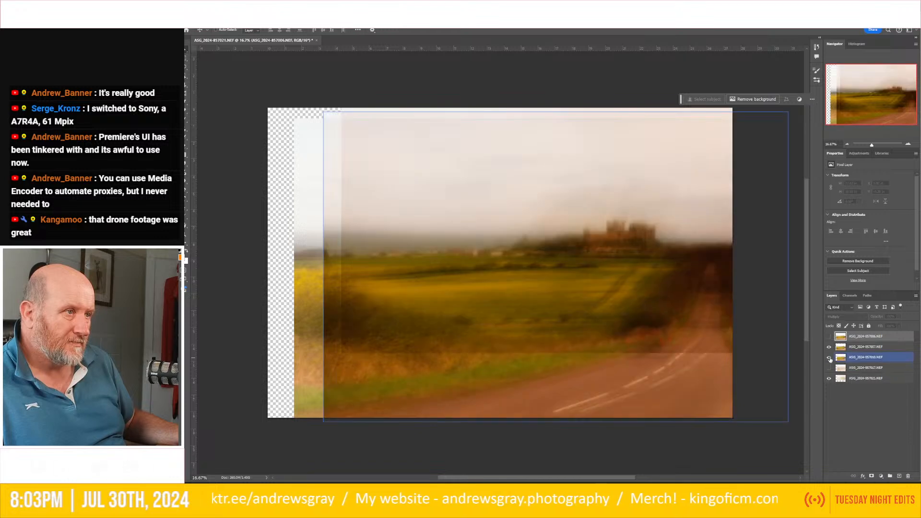
- Add a layer mask to the second layer and brush out its yellow field and the upper part of the road
left_click(863, 347)
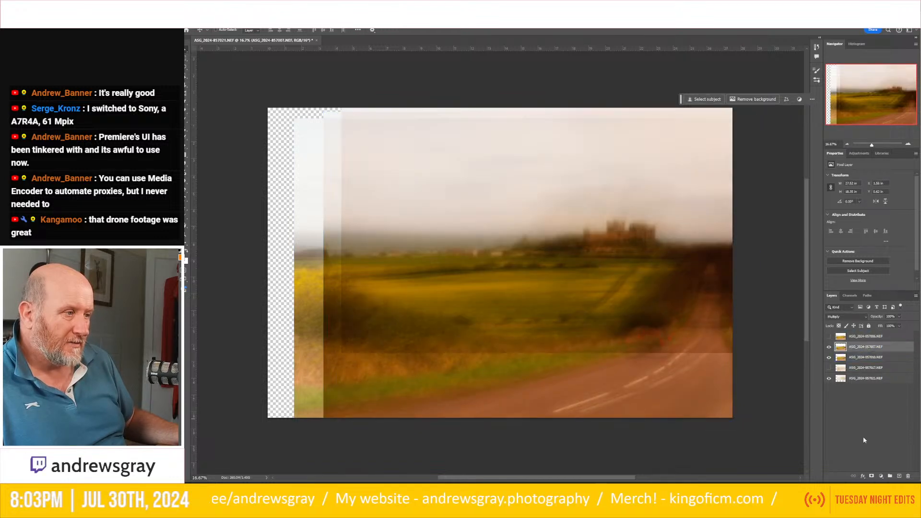
left_click(872, 476)
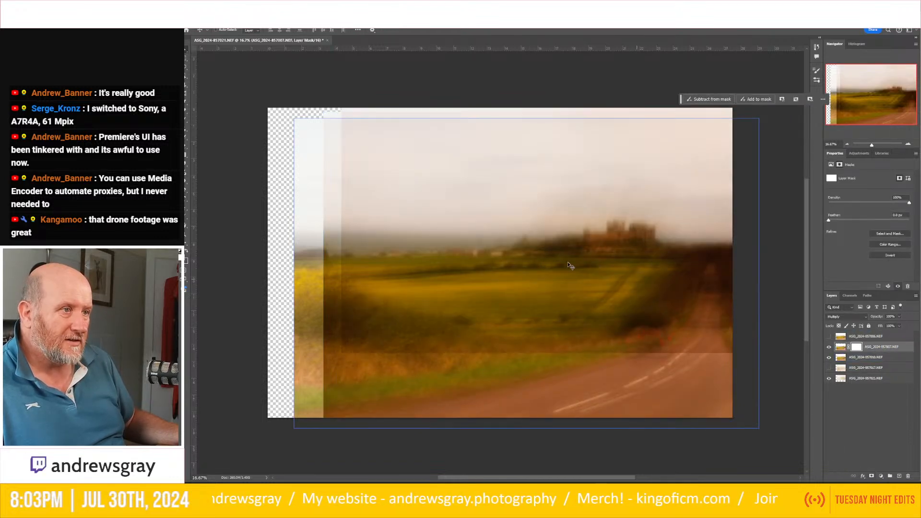
left_click(185, 154)
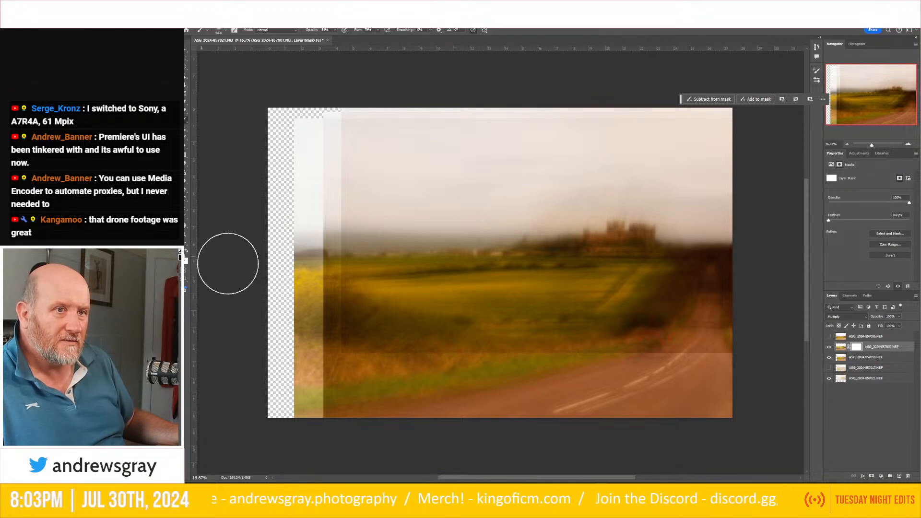
mouse_move(542, 308)
left_mouse_down()
mouse_move(711, 312)
mouse_move(609, 324)
mouse_move(665, 332)
mouse_move(701, 328)
mouse_move(494, 310)
mouse_move(673, 303)
mouse_move(624, 291)
mouse_move(361, 289)
mouse_move(390, 317)
mouse_move(740, 349)
mouse_move(562, 333)
mouse_move(331, 336)
mouse_move(337, 324)
mouse_move(721, 285)
mouse_move(378, 287)
mouse_move(756, 285)
left_mouse_up()
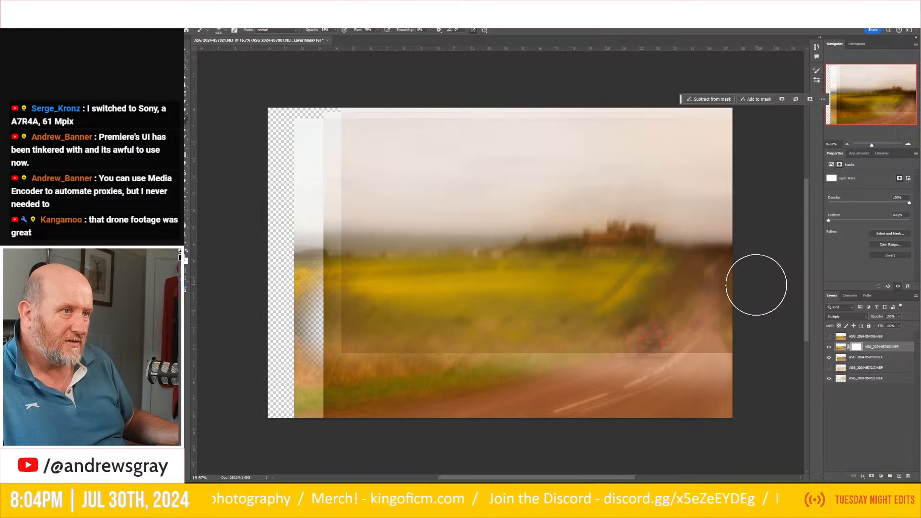
- Compare the blend with and without the second and third layers, and undo the brushing on the second layer's mask
left_click(829, 347)
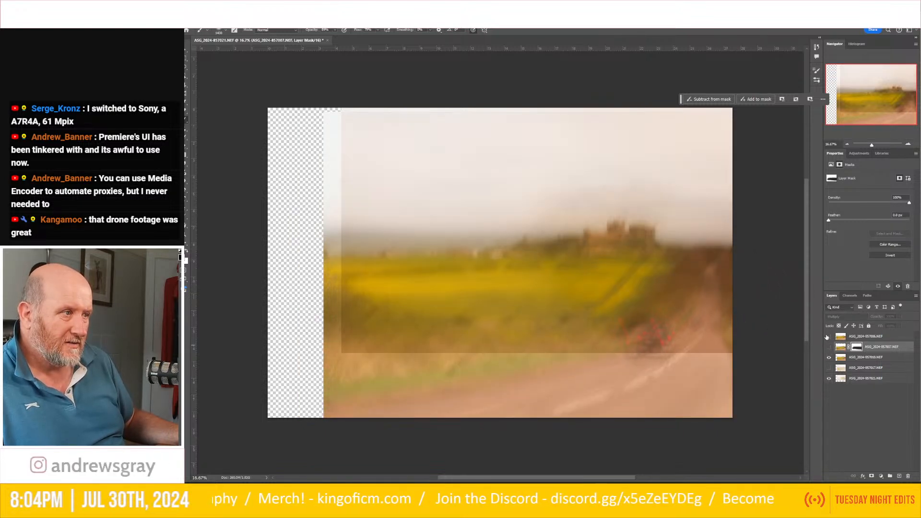
left_click(830, 358)
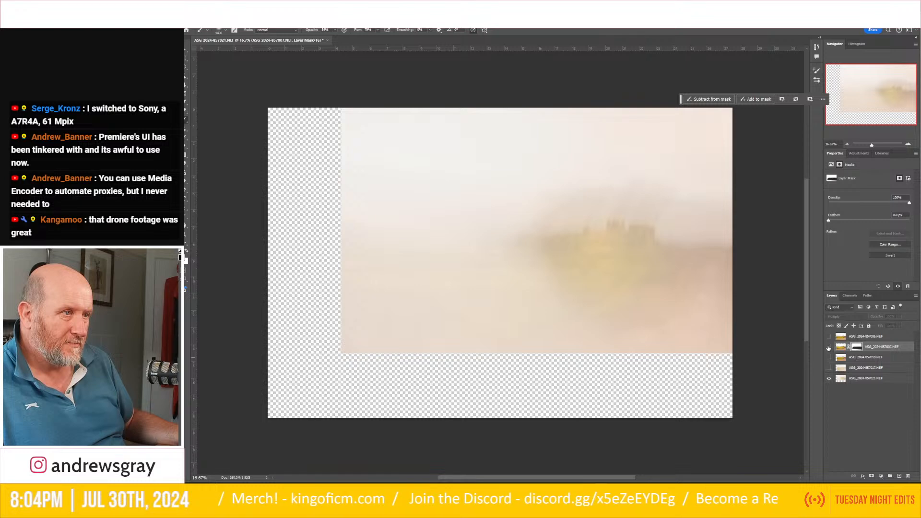
left_click(828, 347)
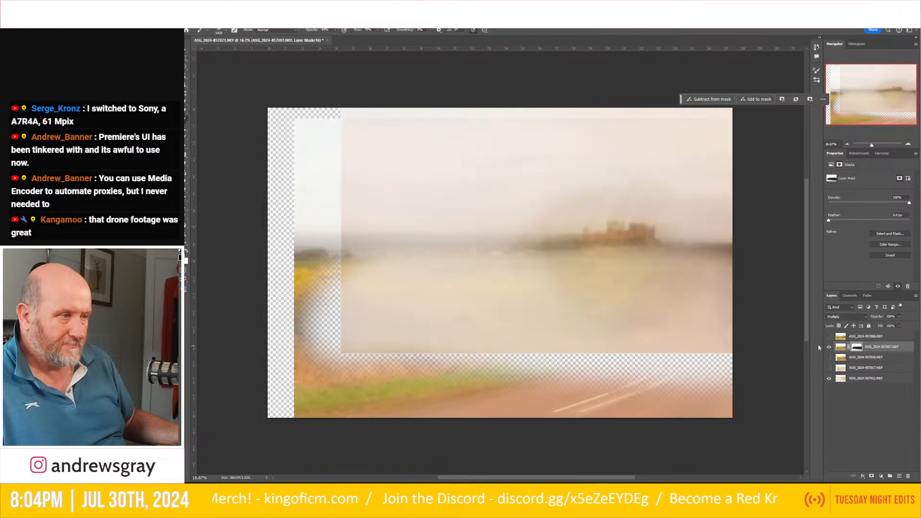
left_click(829, 357)
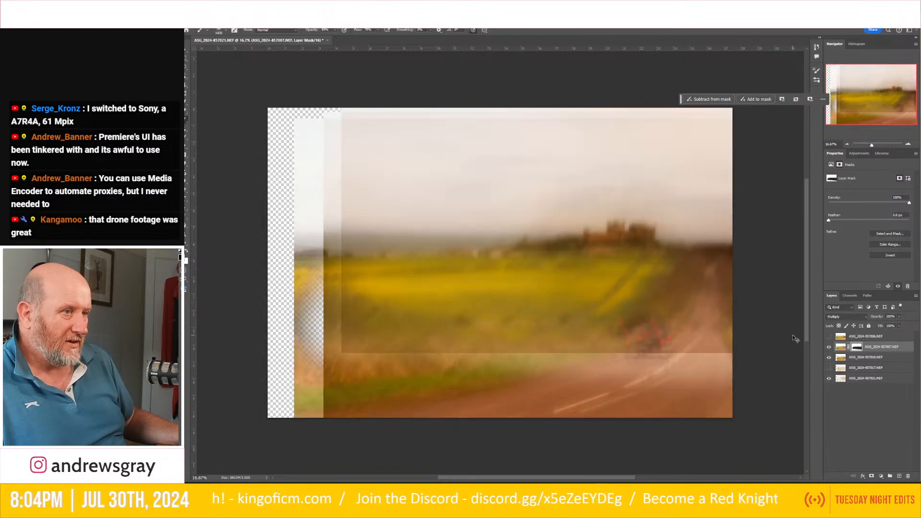
key("ctrl+z")
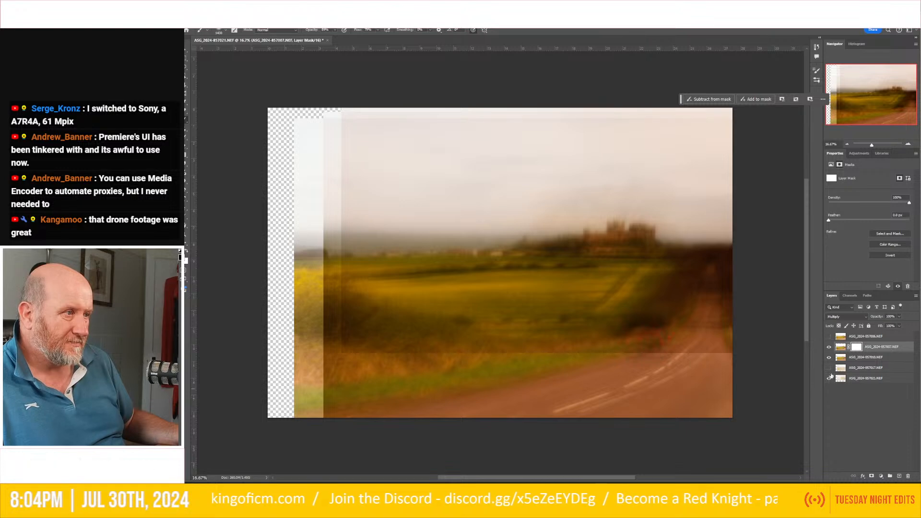
- Check what the unmasked second layer and the third layer each contribute to the blend, leaving both visible and the fourth hidden
left_click(829, 346)
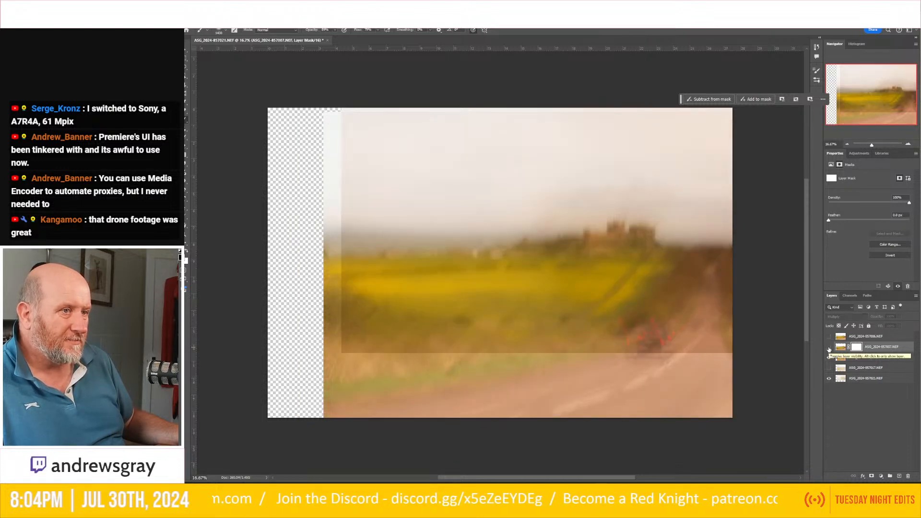
left_click(829, 347)
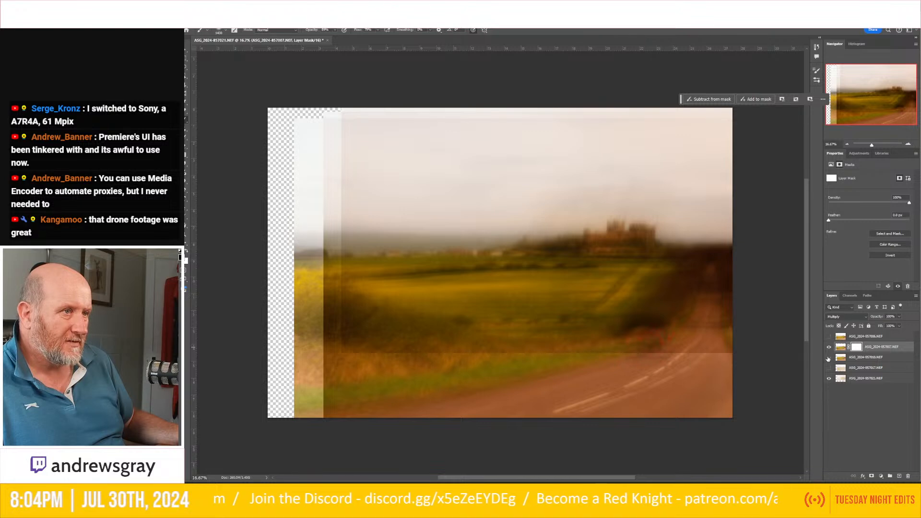
left_click(829, 358)
left_click(829, 358)
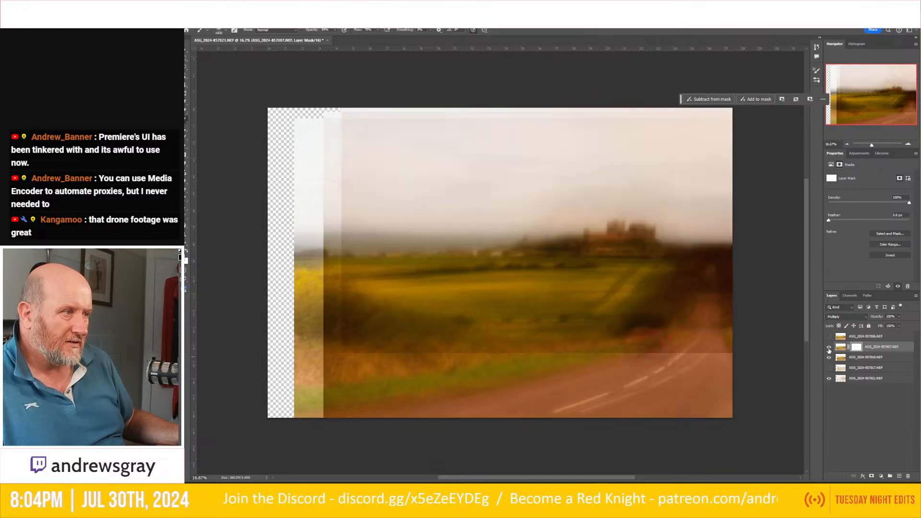
left_click(828, 369)
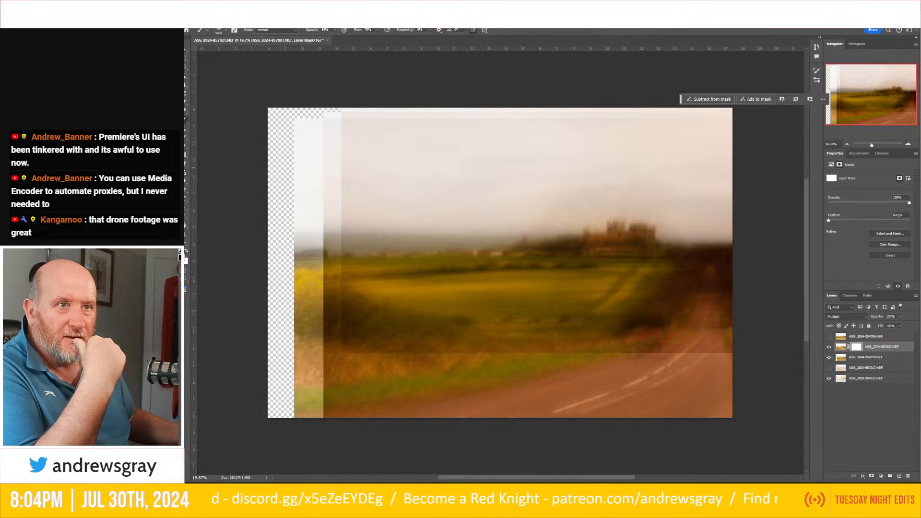
- Fade out the second layer's lower part with a vertical black-to-white gradient on its mask, shifted down to run from the yellow field to just above the horizon
key("g")
left_click_drag(551, 258, 550, 184)
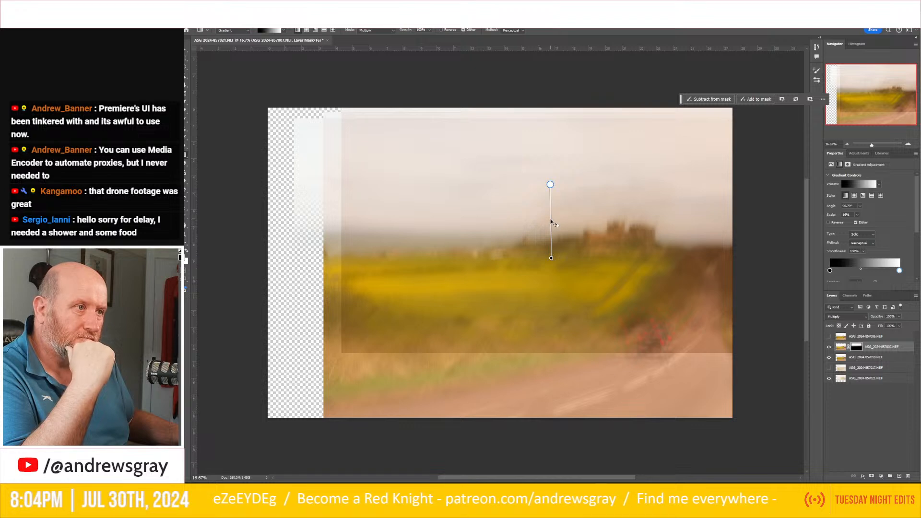
left_click_drag(551, 222, 544, 252)
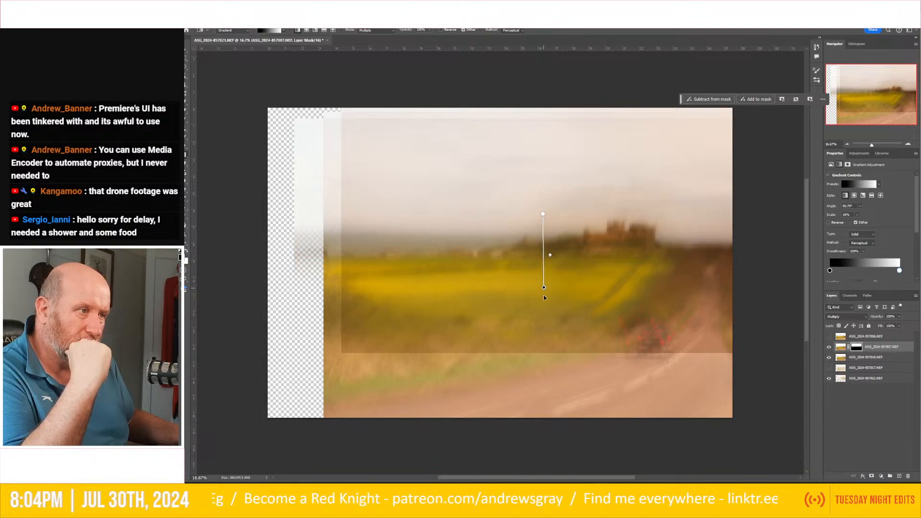
mouse_move(543, 288)
left_mouse_down()
mouse_move(546, 335)
mouse_move(545, 287)
left_mouse_up()
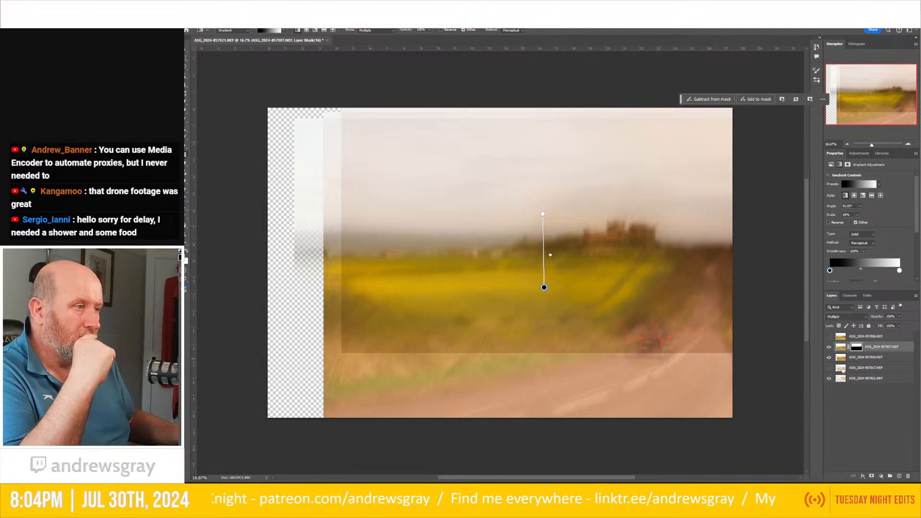
- Compare the blend with and without the bottom, top, fourth and third layers, leaving the top and fourth hidden
left_click(828, 378)
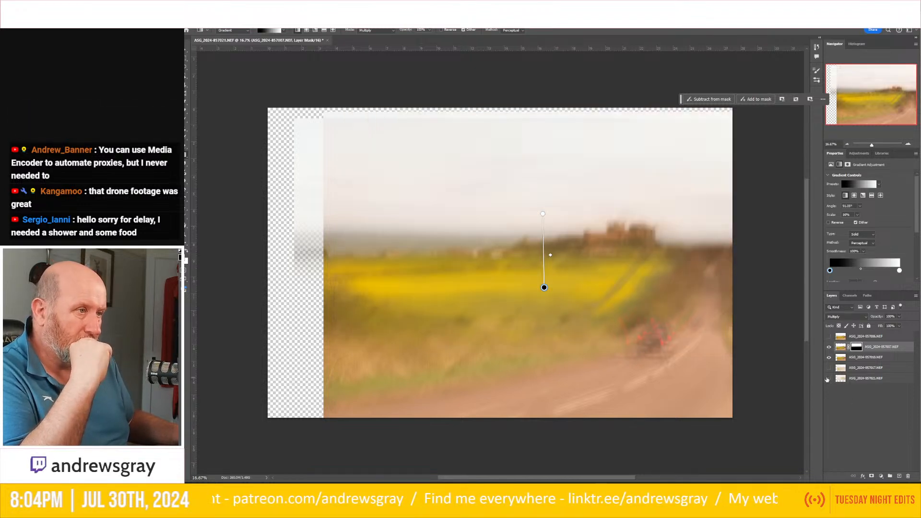
left_click(828, 378)
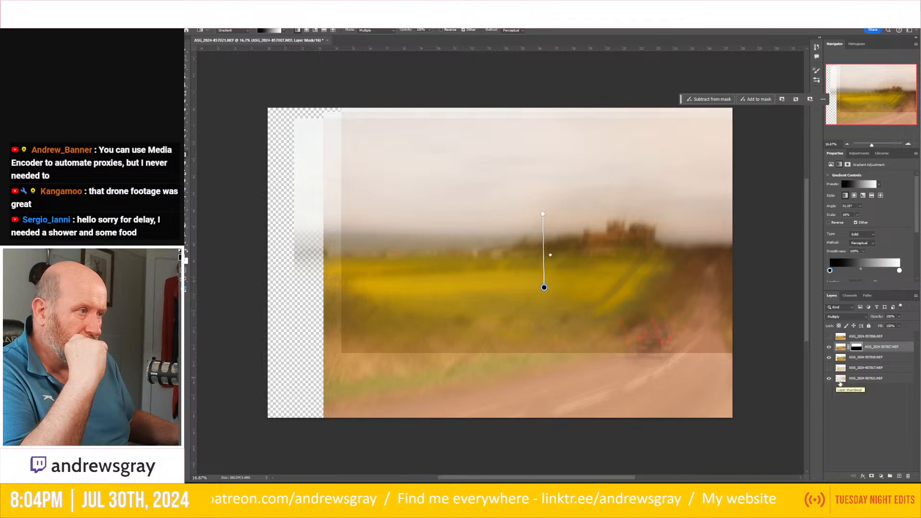
left_click(829, 336)
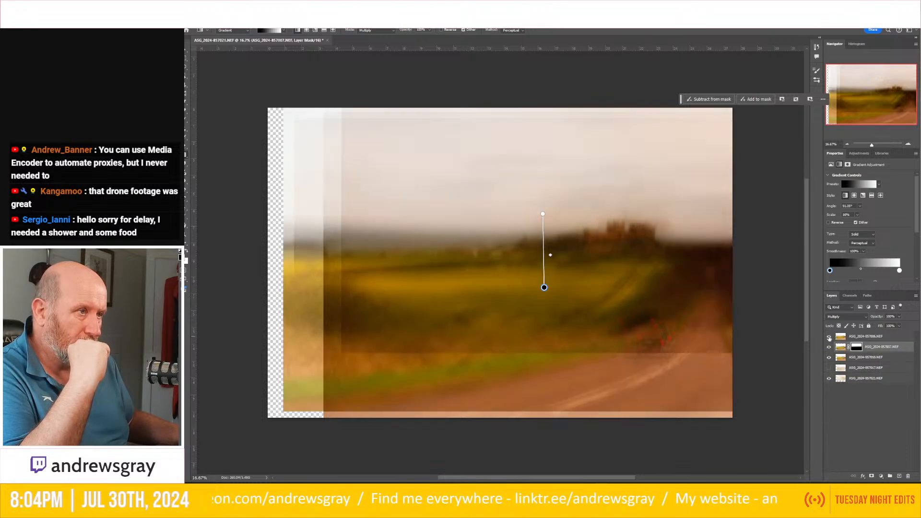
left_click(829, 336)
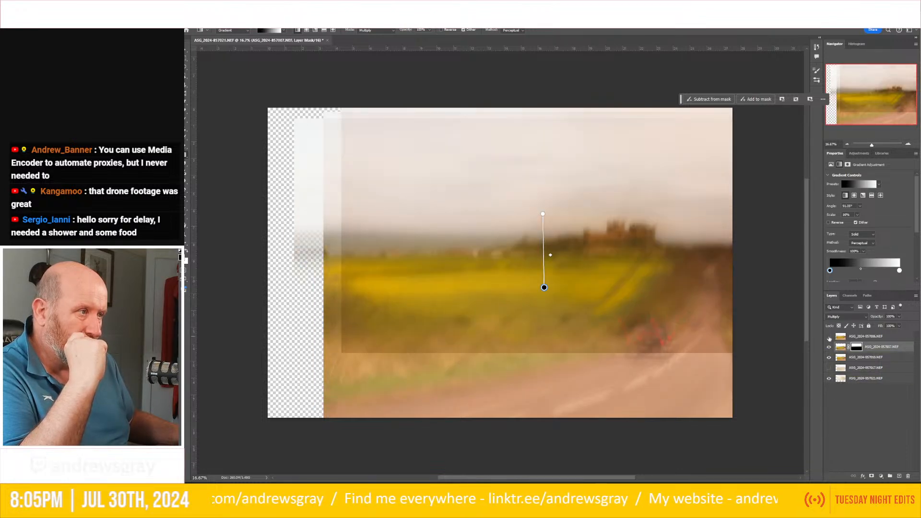
left_click(829, 368)
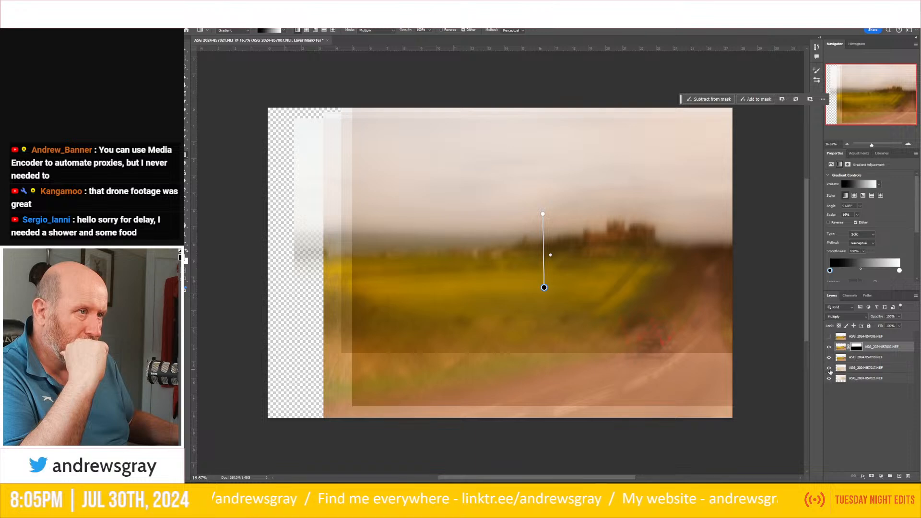
left_click(829, 367)
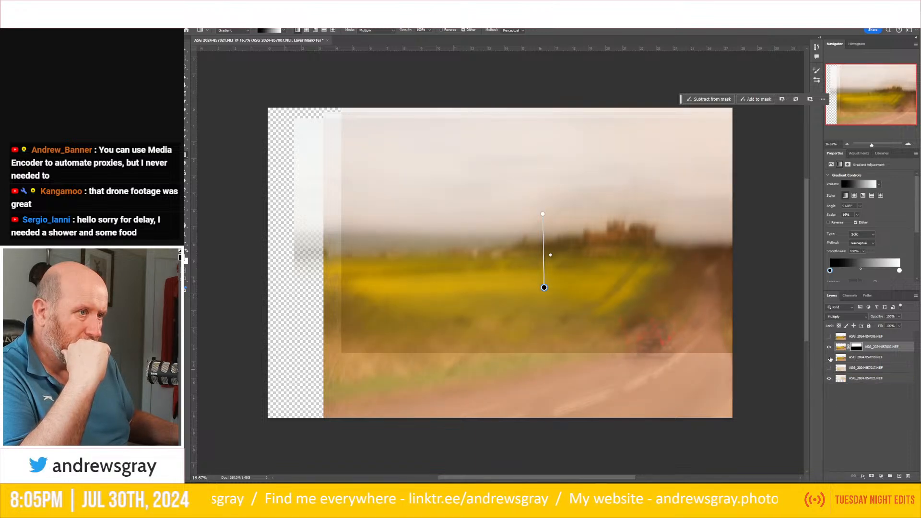
left_click(829, 358)
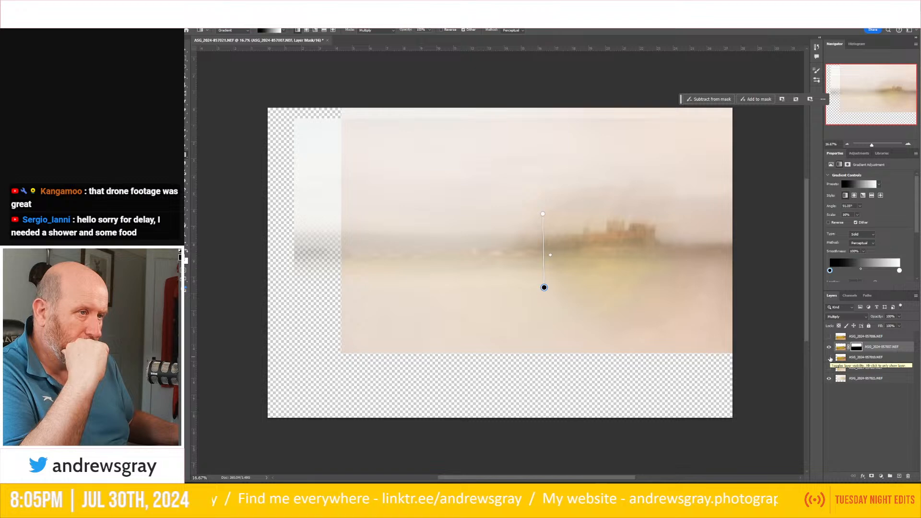
left_click(830, 357)
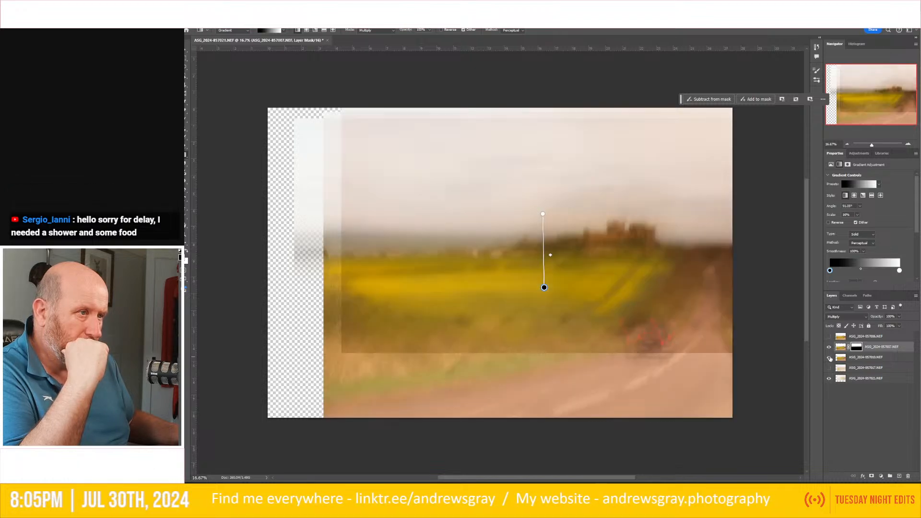
- Add a layer mask to the bottom layer and fade out its lower part and left edge with black-to-white gradients
left_click(858, 378)
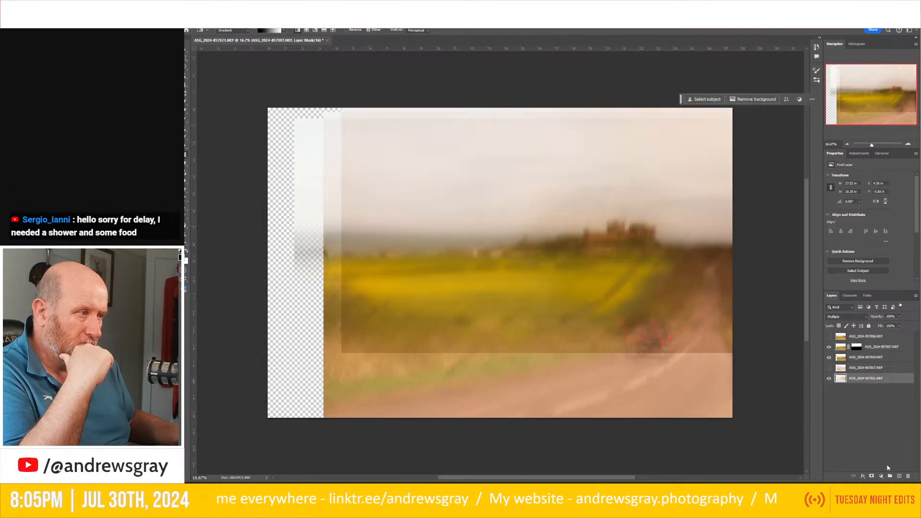
left_click(872, 476)
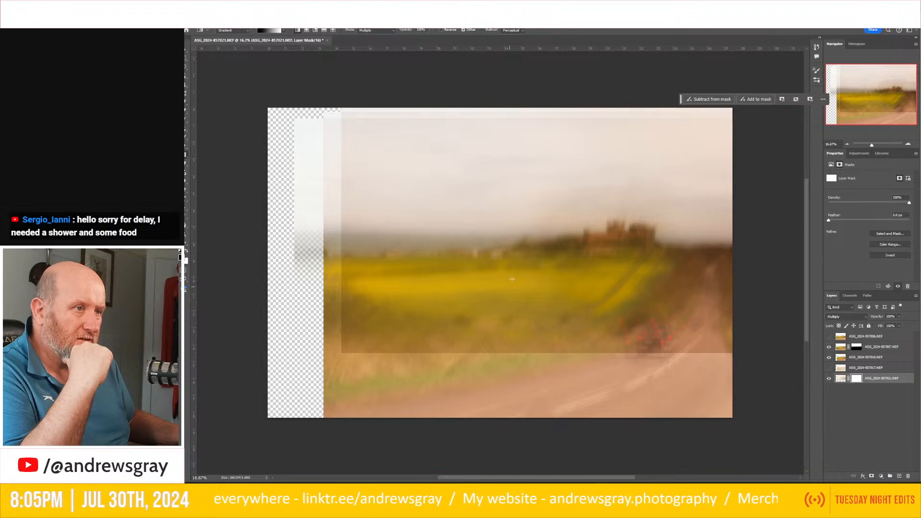
left_click_drag(517, 275, 518, 300)
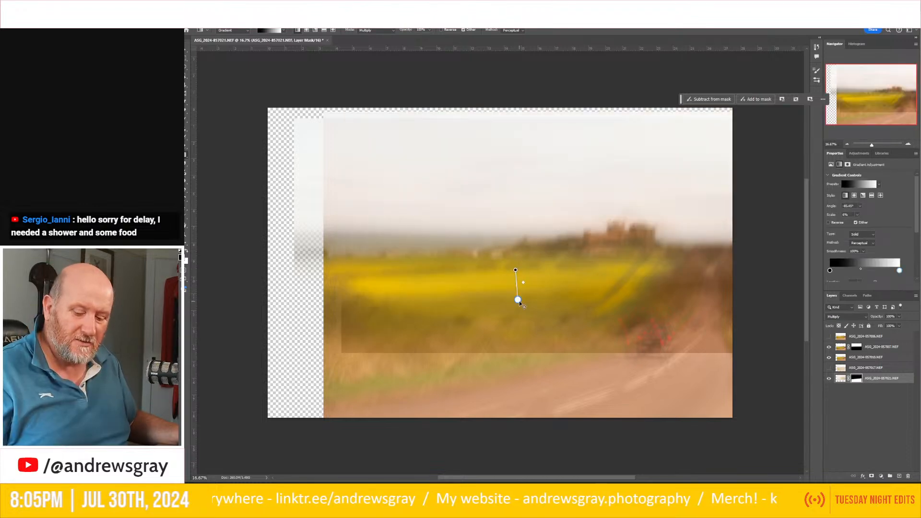
key("ctrl+z")
left_click_drag(522, 340, 523, 243)
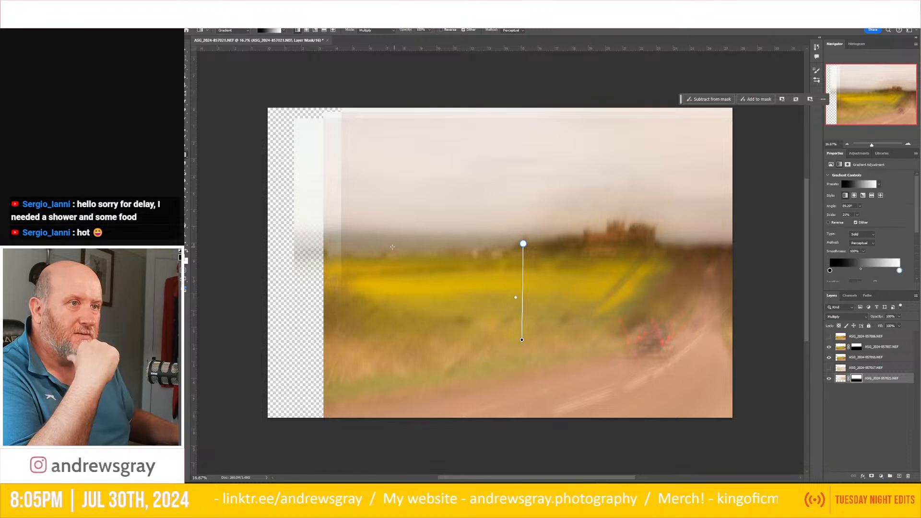
left_click_drag(346, 236, 434, 236)
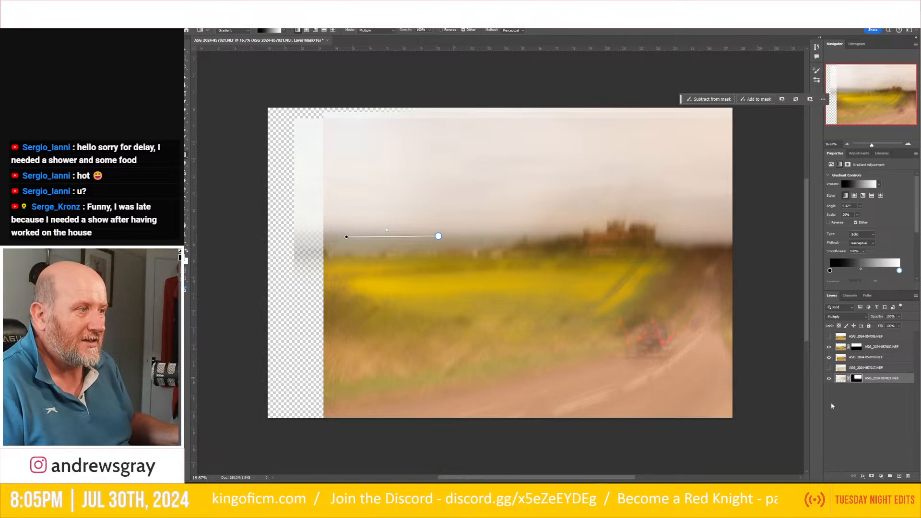
- Show the top layer again and lower its opacity to 52%
left_click(829, 337)
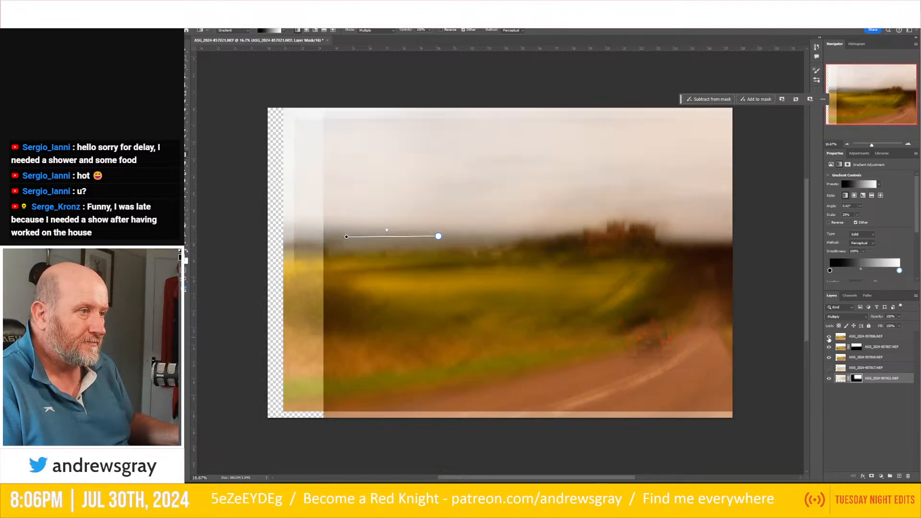
left_click(829, 336)
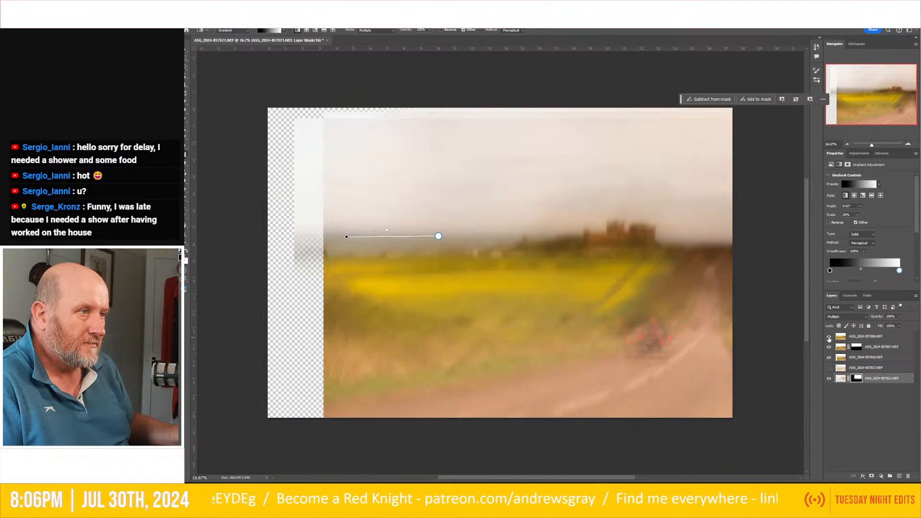
left_click(829, 336)
left_click(881, 337)
left_click(896, 327)
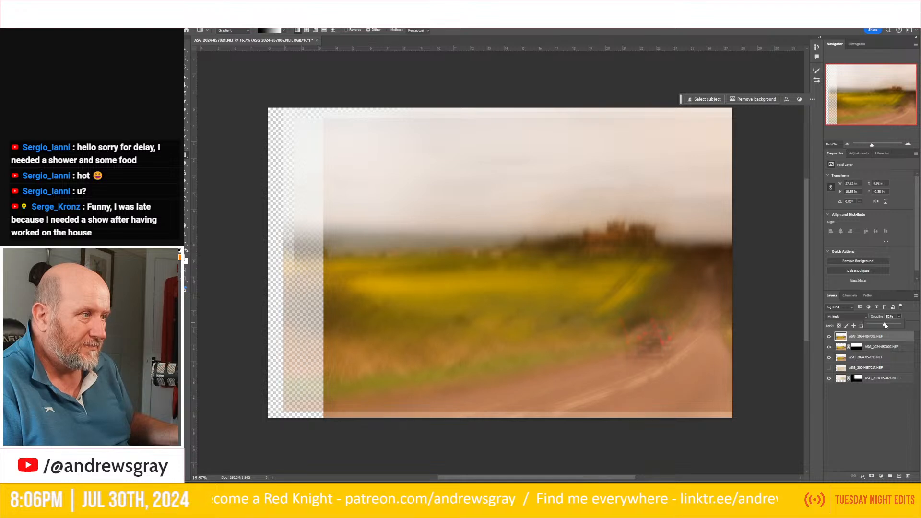
- Compare the blend with and without the fourth layer, and leave it visible
left_click(830, 368)
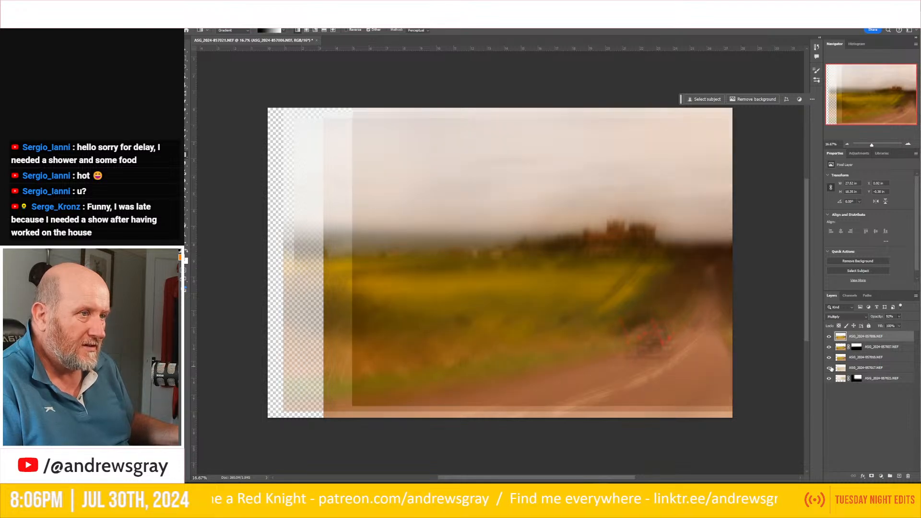
left_click(830, 368)
left_click(830, 368)
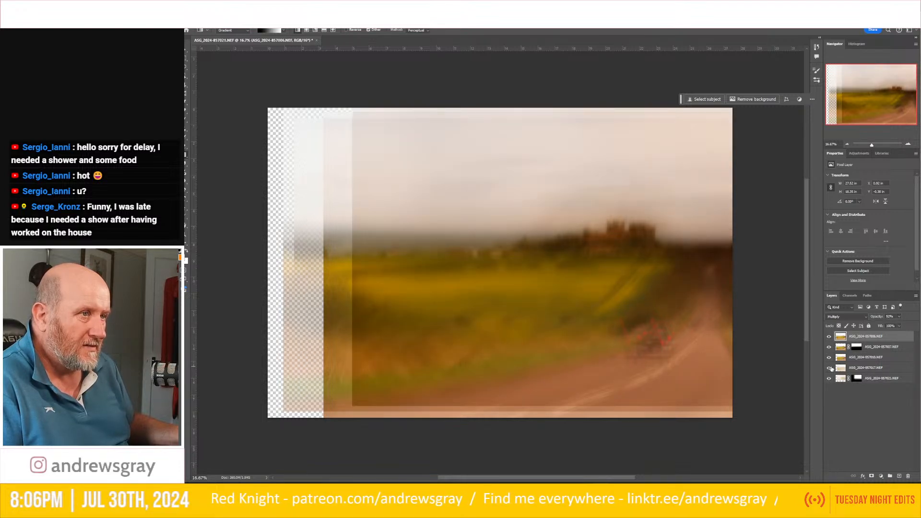
left_click(830, 368)
left_click(830, 368)
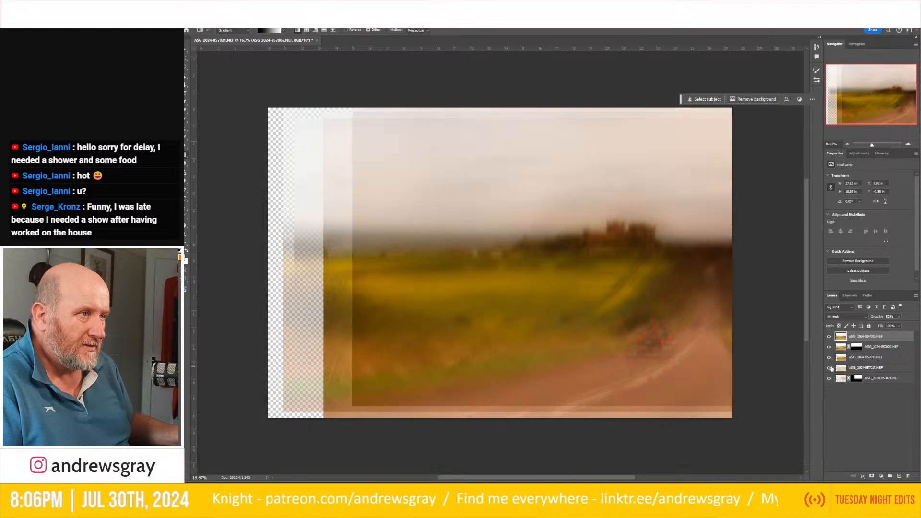
left_click(829, 368)
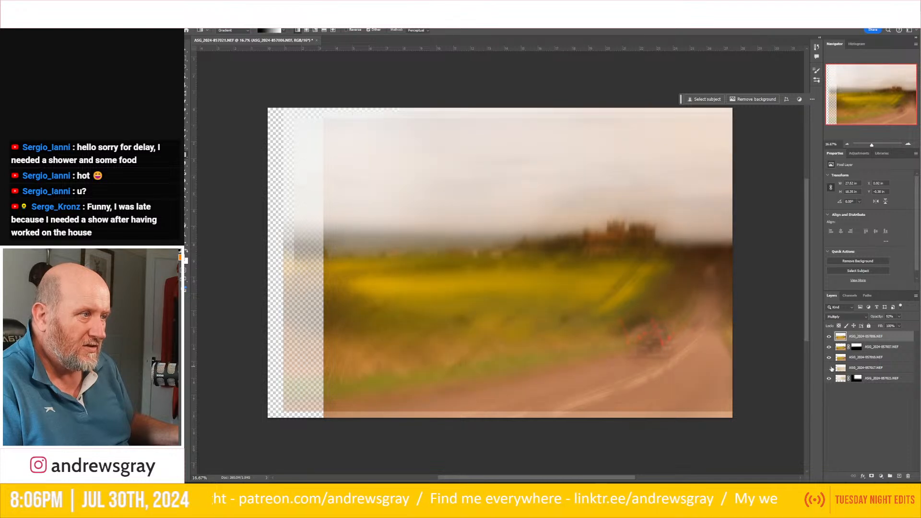
left_click(829, 368)
- Add a layer mask to the fourth layer and fade out its lower part with a vertical gradient from the field up into the sky
left_click(860, 367)
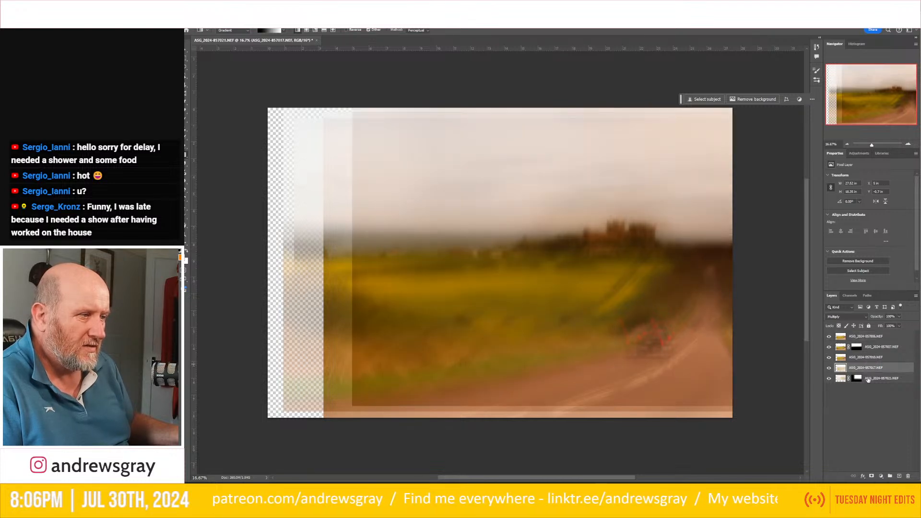
left_click(871, 476)
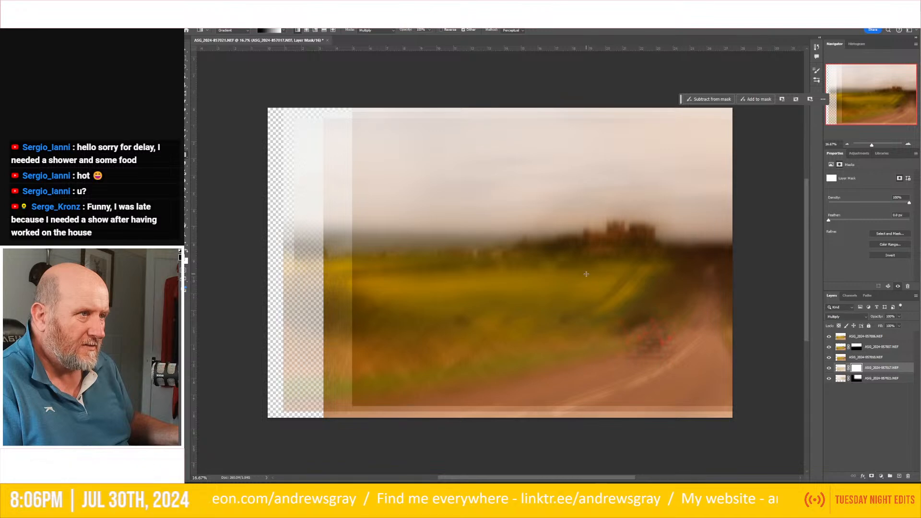
left_click_drag(585, 272, 583, 148)
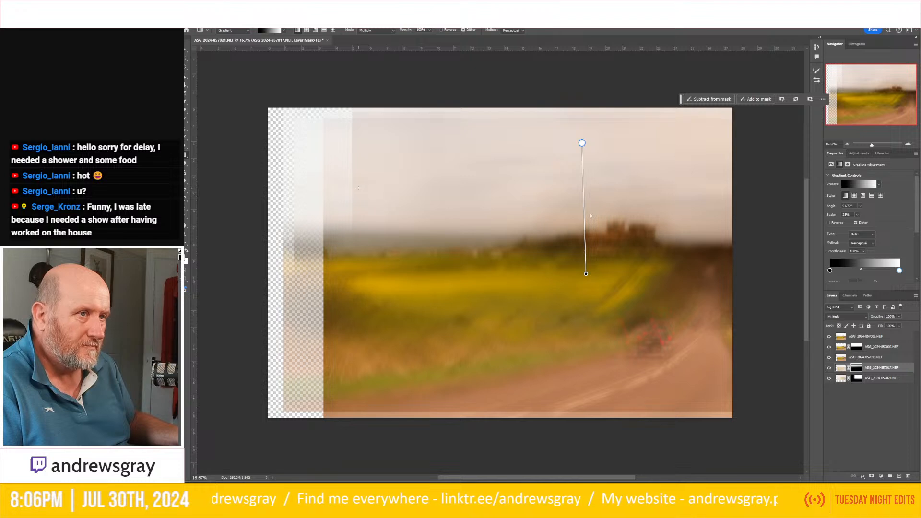
- Fade out the fourth layer's left edge with a horizontal mask gradient, and compare the blend without each of the three upper layers
left_click_drag(358, 188, 490, 187)
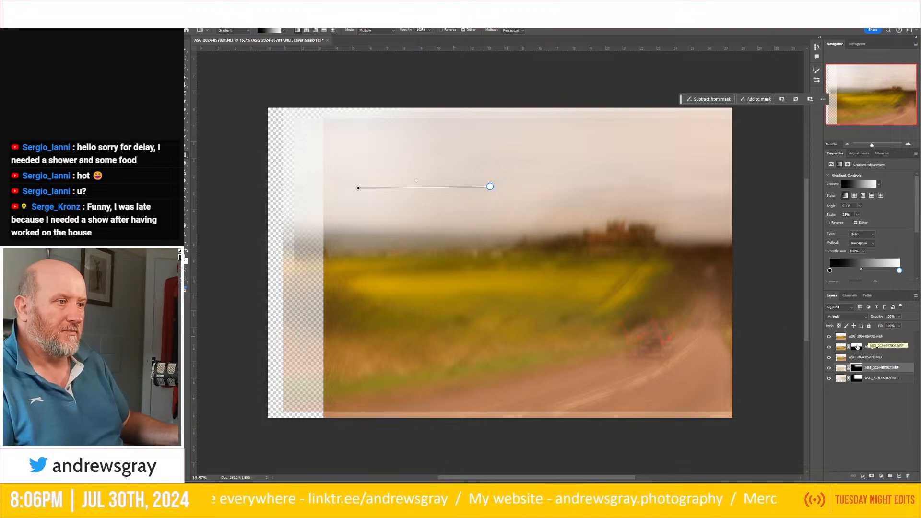
left_click(829, 347)
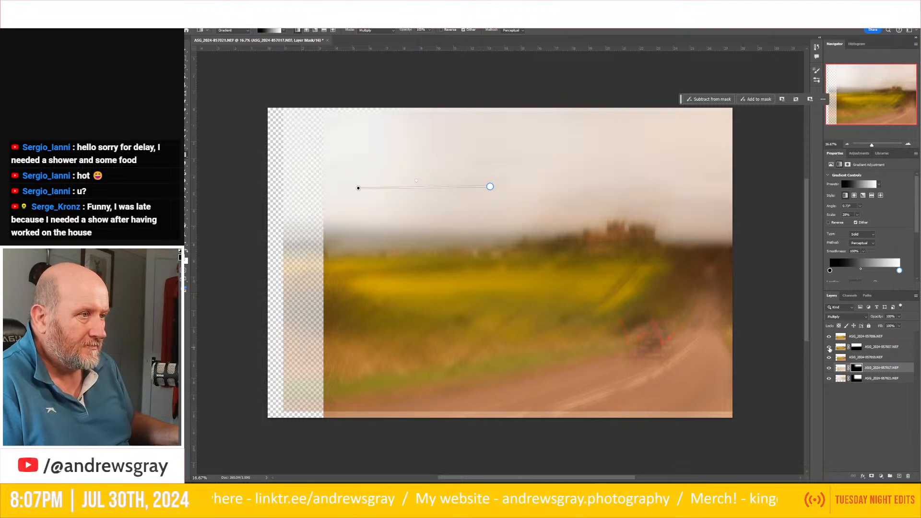
left_click(829, 347)
left_click(828, 337)
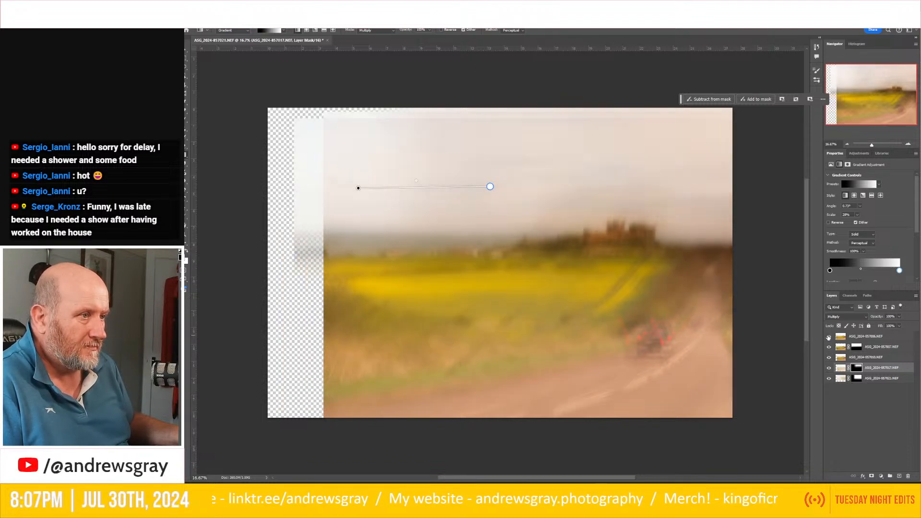
left_click(828, 337)
left_click(828, 357)
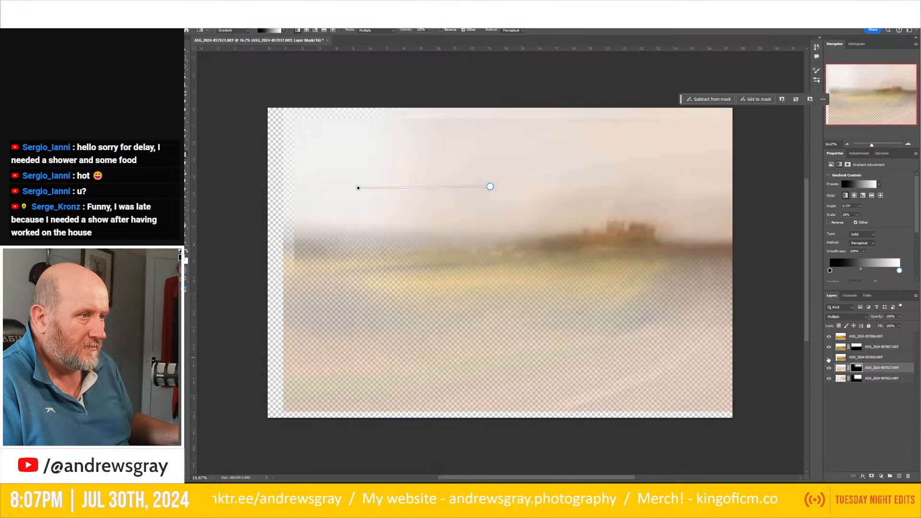
left_click(828, 358)
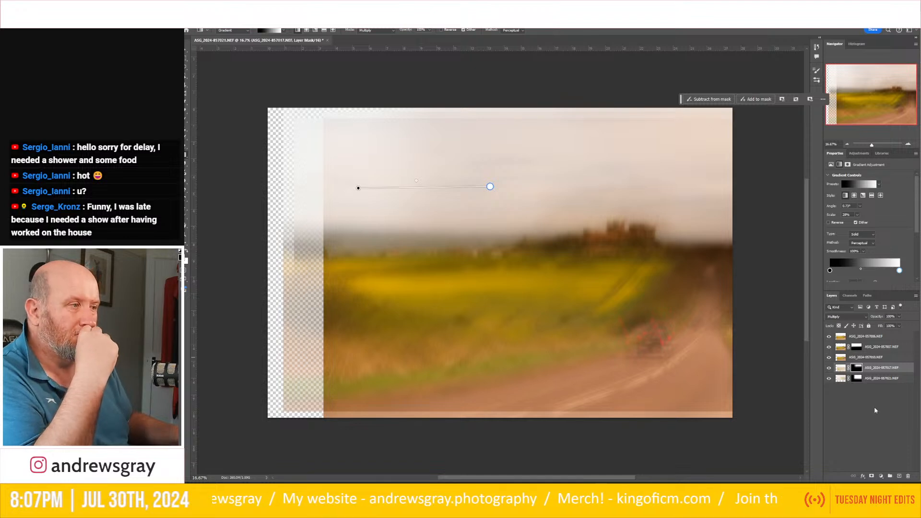
- Crop the canvas to about 7542 × 5192 px, trimming away the transparent strips and uneven layer edges around the landscape
left_click(873, 337)
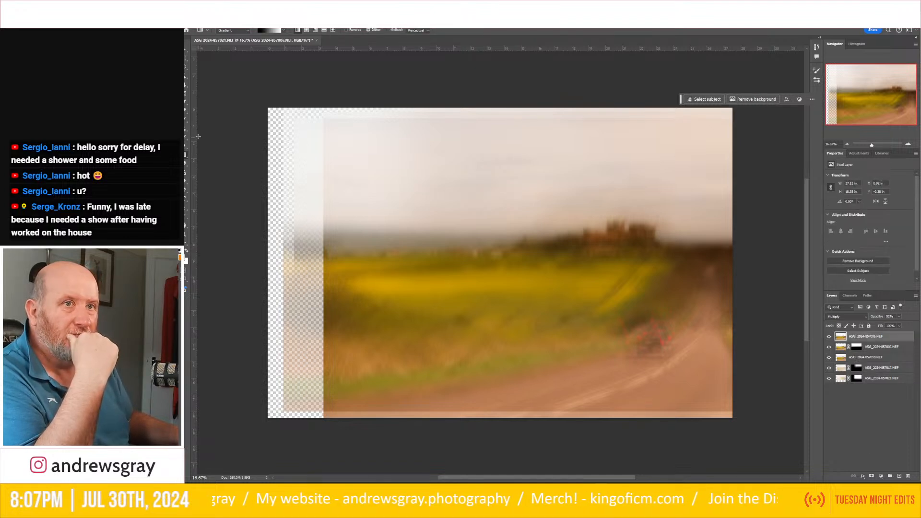
left_click(187, 89)
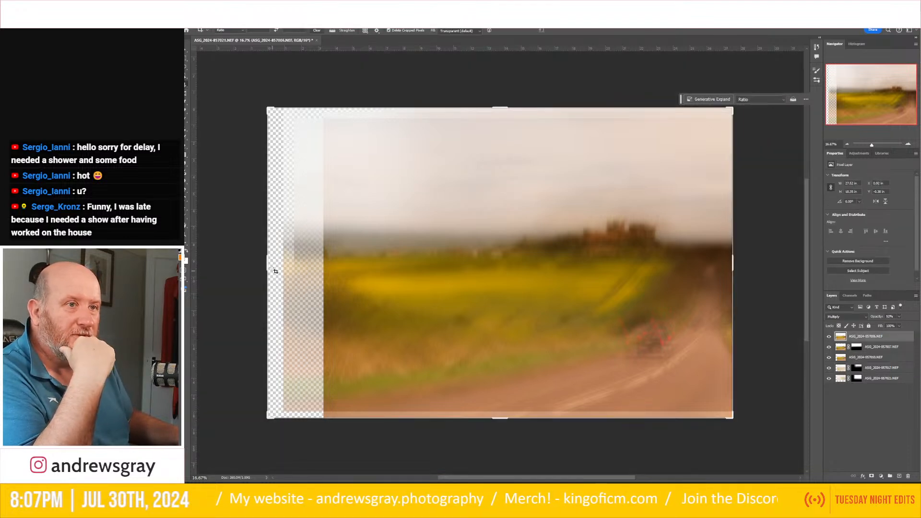
left_click_drag(266, 261, 295, 266)
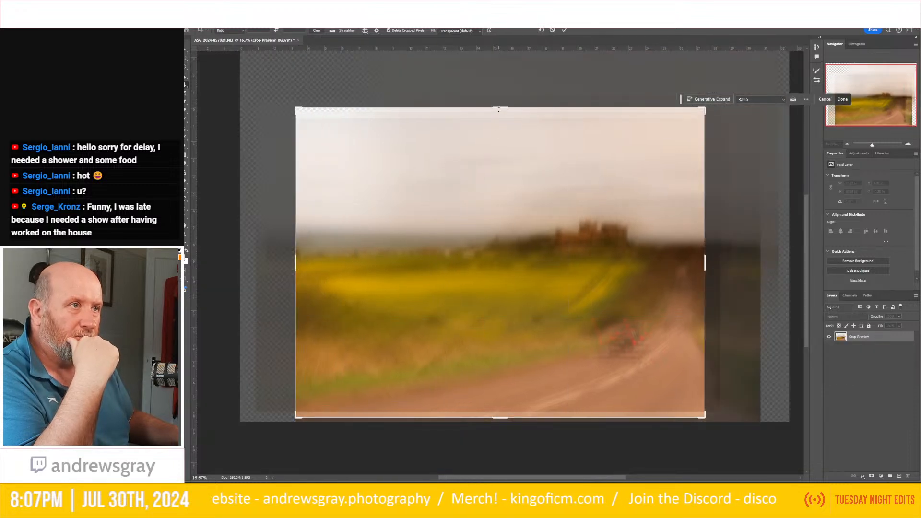
left_click_drag(498, 109, 496, 115)
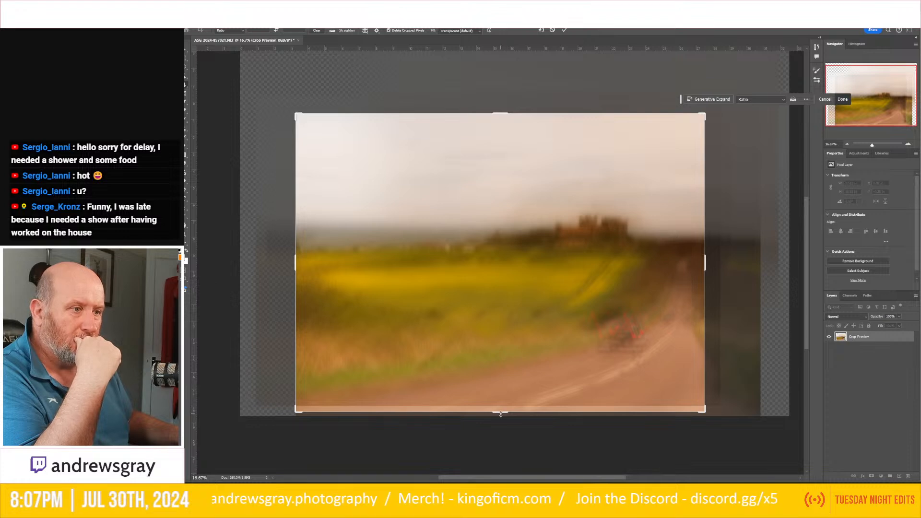
left_click_drag(500, 414, 501, 410)
mouse_move(704, 264)
left_mouse_down()
mouse_move(717, 253)
mouse_move(707, 255)
mouse_move(712, 262)
left_mouse_up()
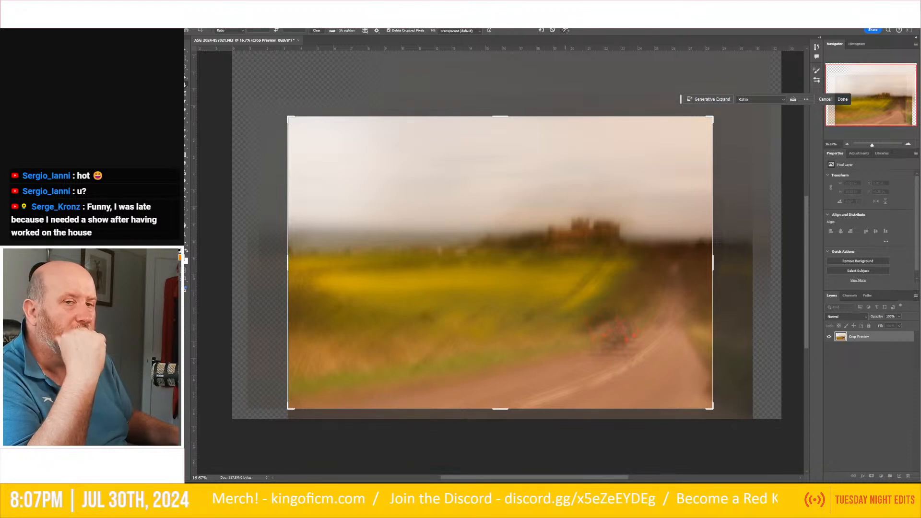
left_click(565, 29)
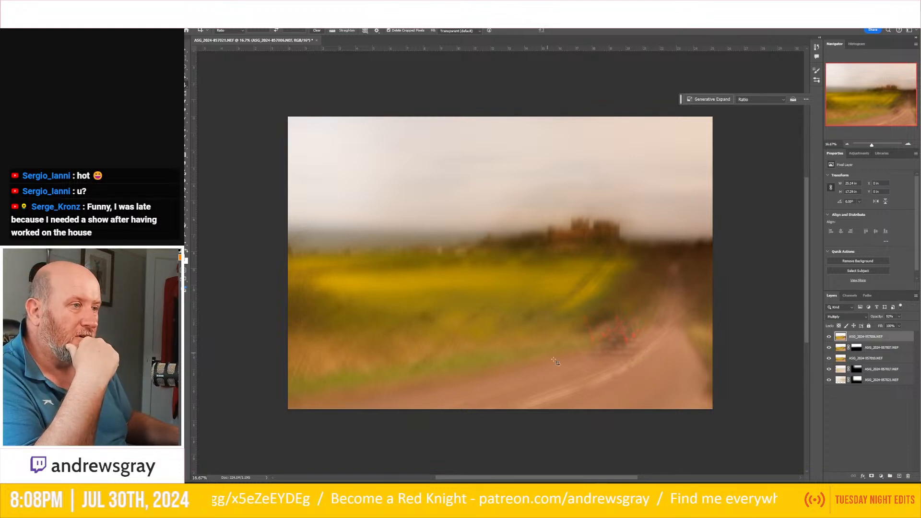
left_click(845, 413)
key("ctrl+alt+shift+w")
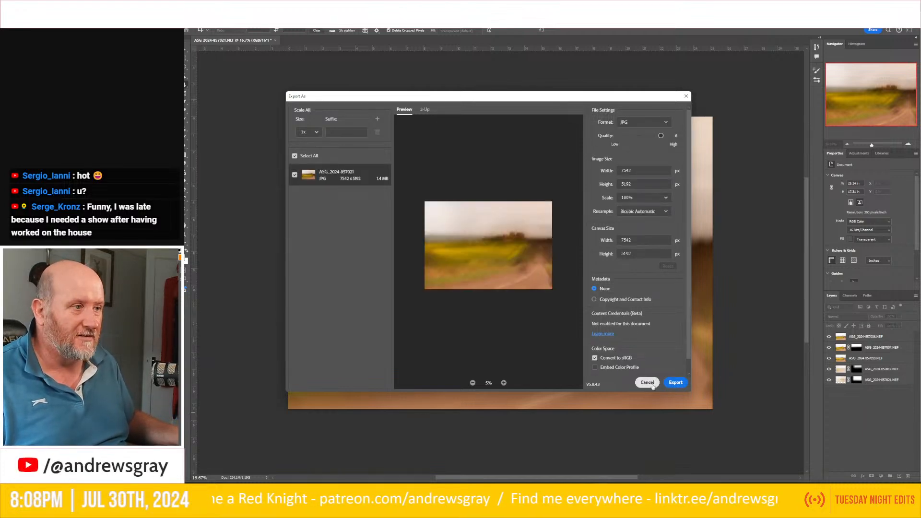
left_click(647, 382)
- Stamp all visible layers into a new top layer, and remove the blurred red car beside the road with Generative Fill, choosing the third variation
left_click(873, 338)
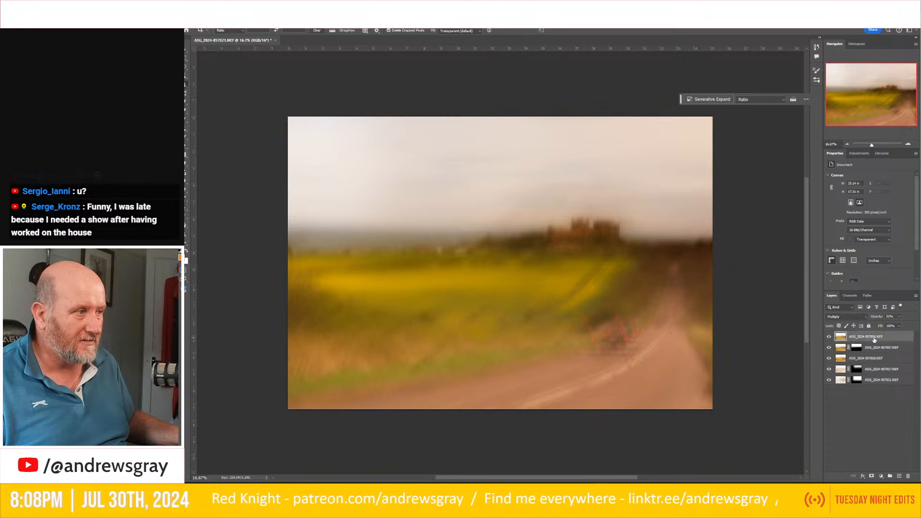
key("ctrl+alt+shift+e")
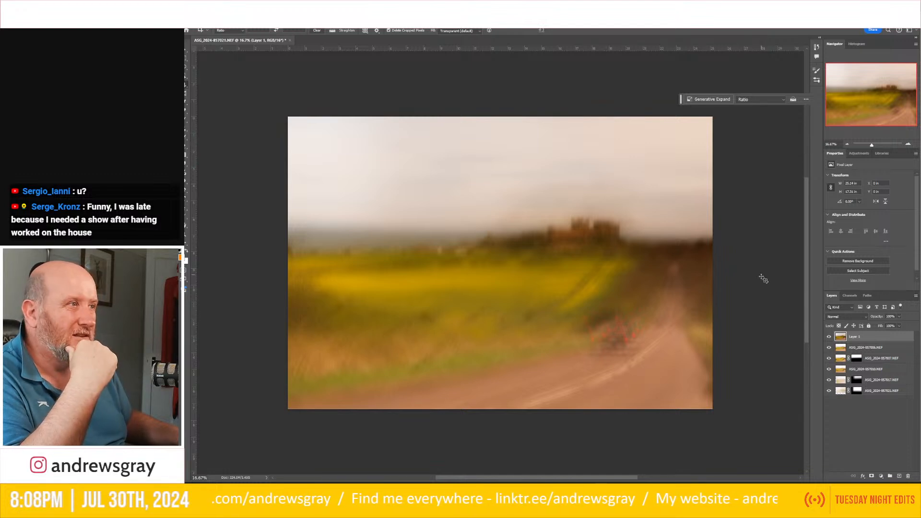
left_click(186, 71)
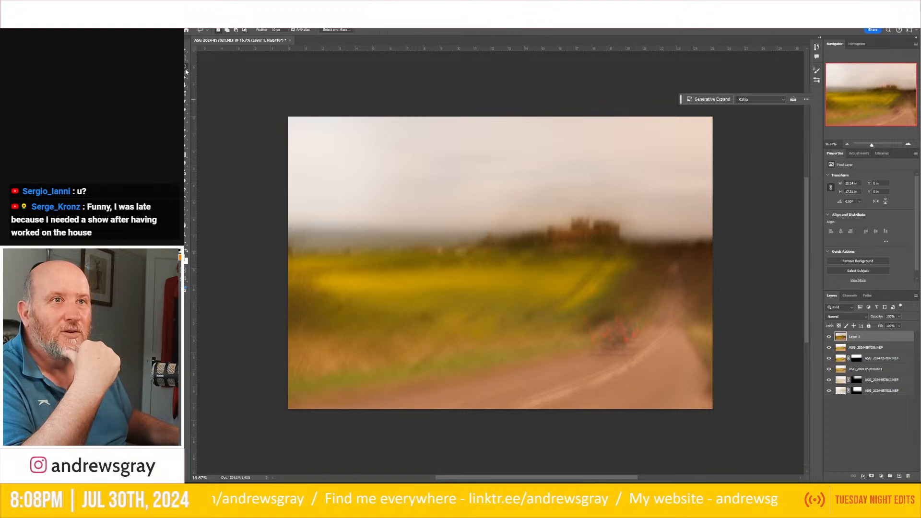
mouse_move(614, 309)
left_mouse_down()
mouse_move(572, 327)
mouse_move(582, 355)
mouse_move(599, 365)
mouse_move(636, 359)
mouse_move(665, 310)
mouse_move(615, 310)
left_mouse_up()
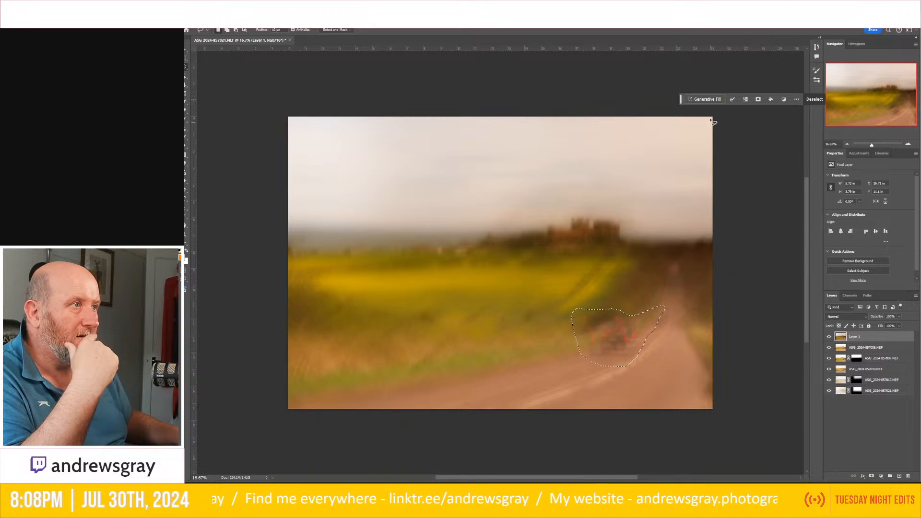
left_click(709, 100)
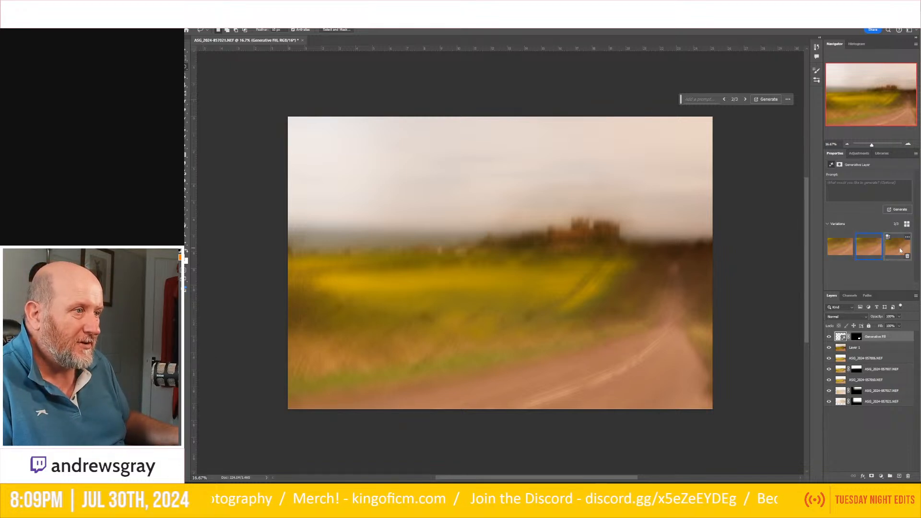
left_click(900, 250)
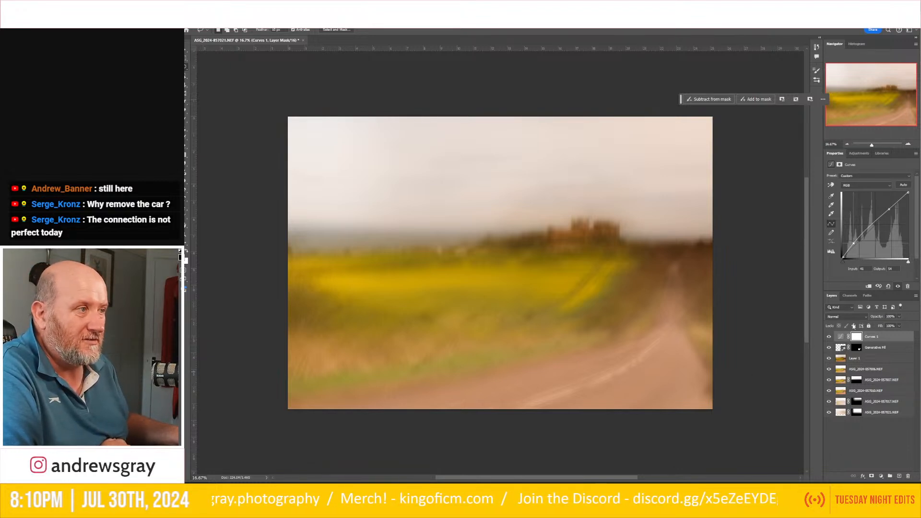
- Warm the image with the Curves layer by slightly lowering the blue midtones and raising the red midtones and highlights, and compare before and after
left_click(866, 188)
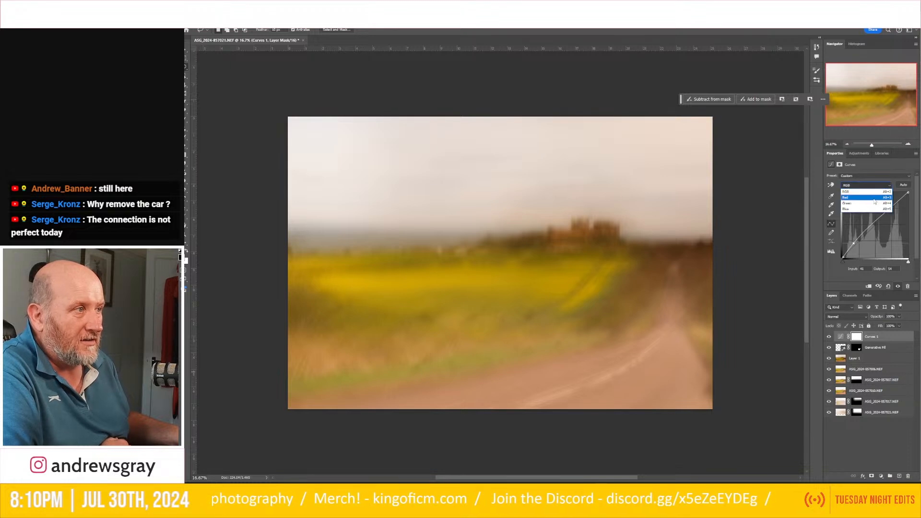
left_click(869, 211)
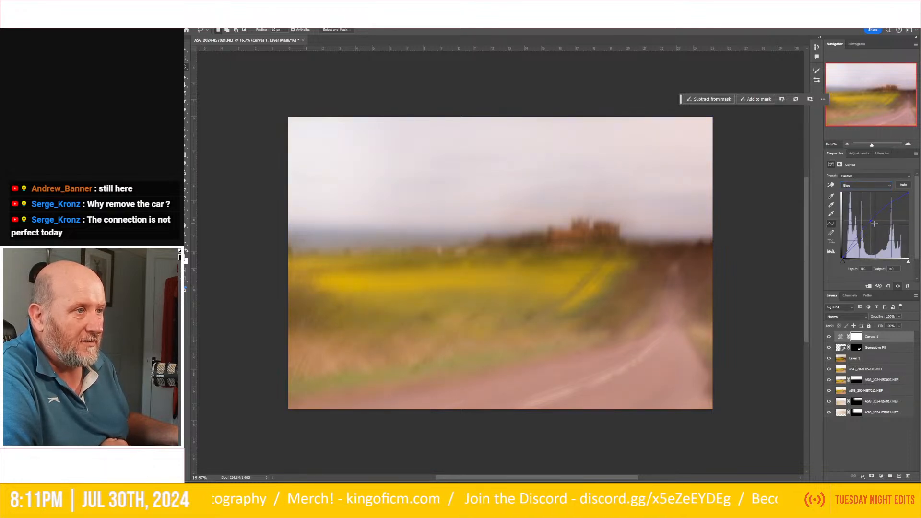
left_click_drag(874, 223, 874, 229)
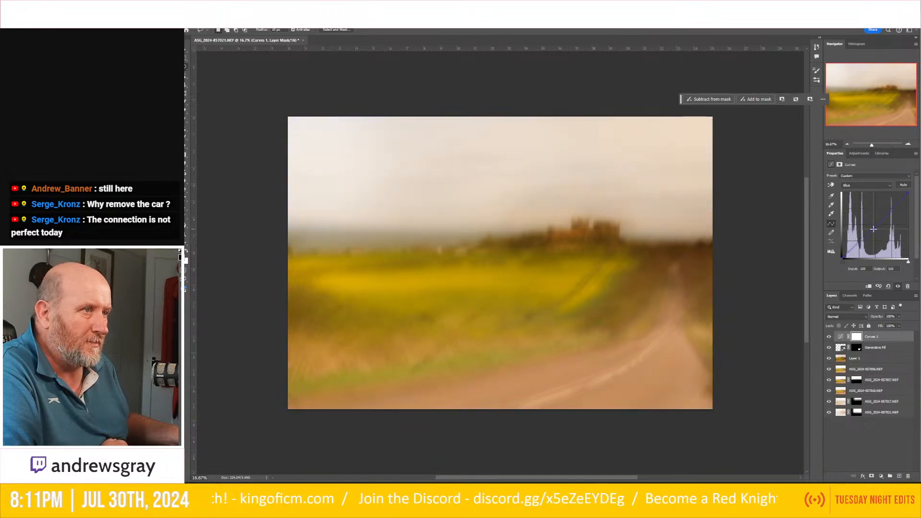
left_click(866, 185)
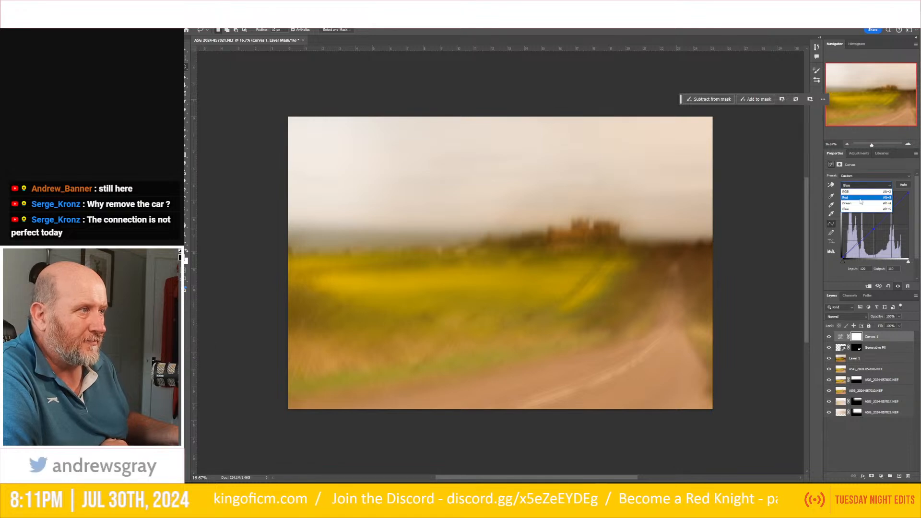
left_click(860, 198)
left_click_drag(871, 229, 870, 225)
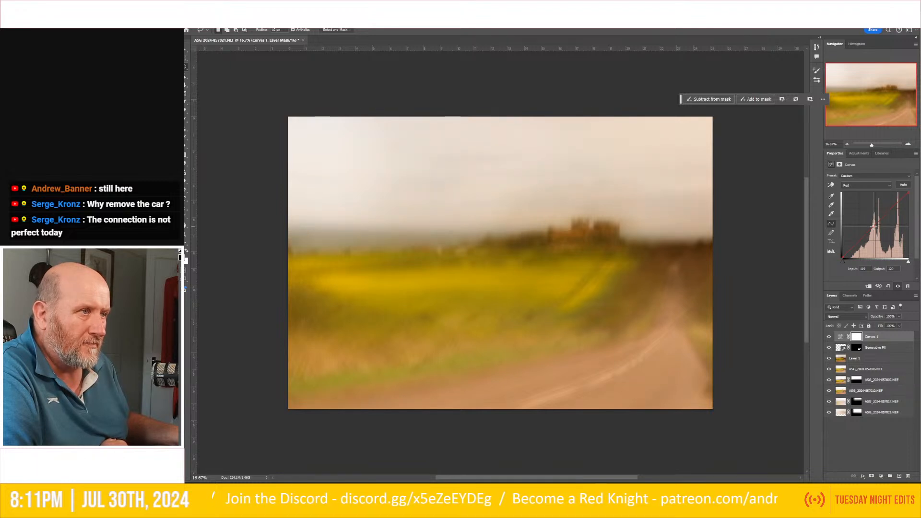
mouse_move(907, 193)
left_mouse_down()
mouse_move(891, 185)
mouse_move(913, 202)
mouse_move(914, 177)
left_mouse_up()
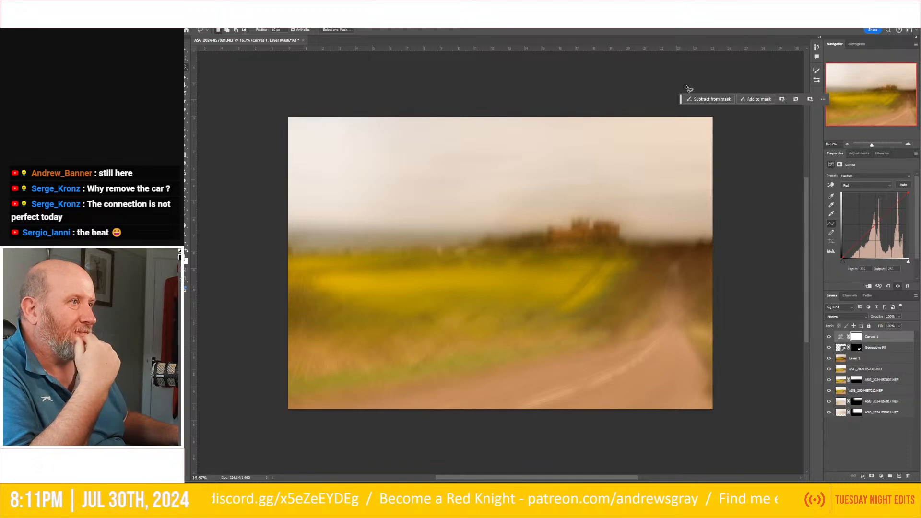
left_click_drag(681, 99, 633, 71)
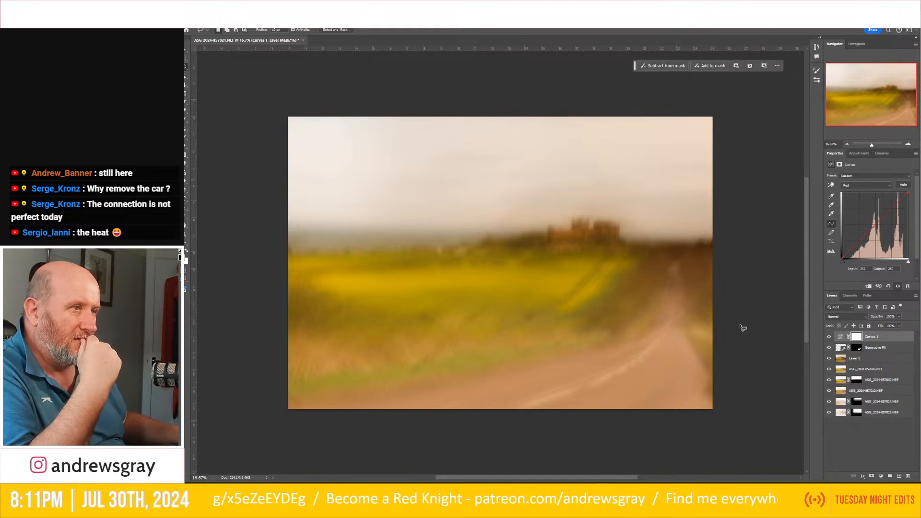
left_click(829, 337)
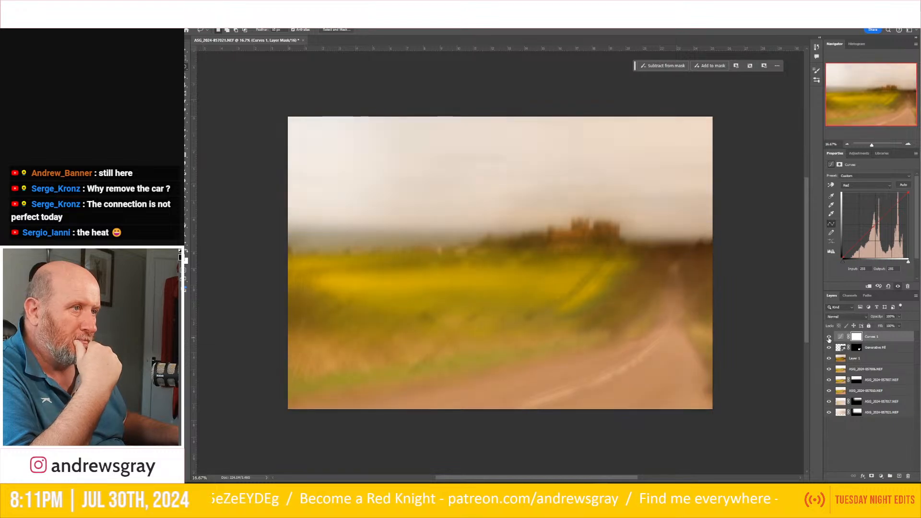
left_click(829, 337)
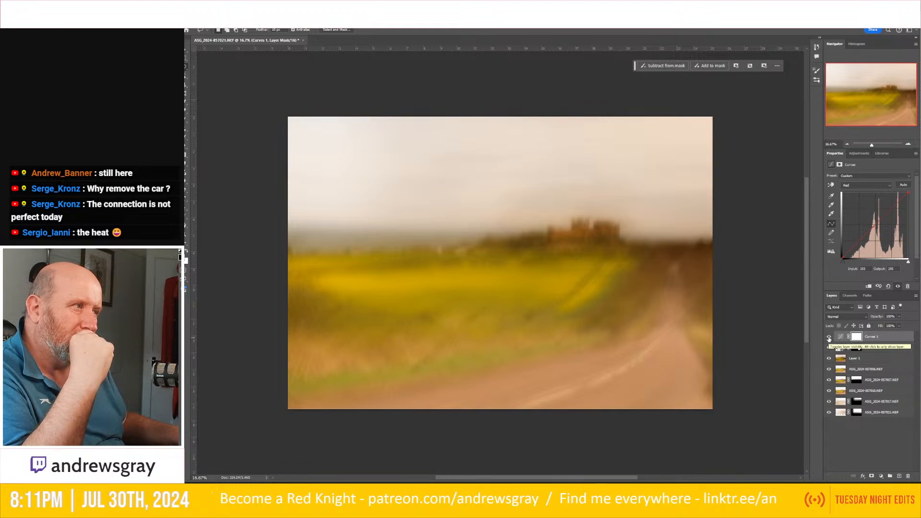
- Refine the RGB curve by setting the black point to 0, lowering the highlight point slightly and nudging up the shadow point, and compare the result
left_click(854, 186)
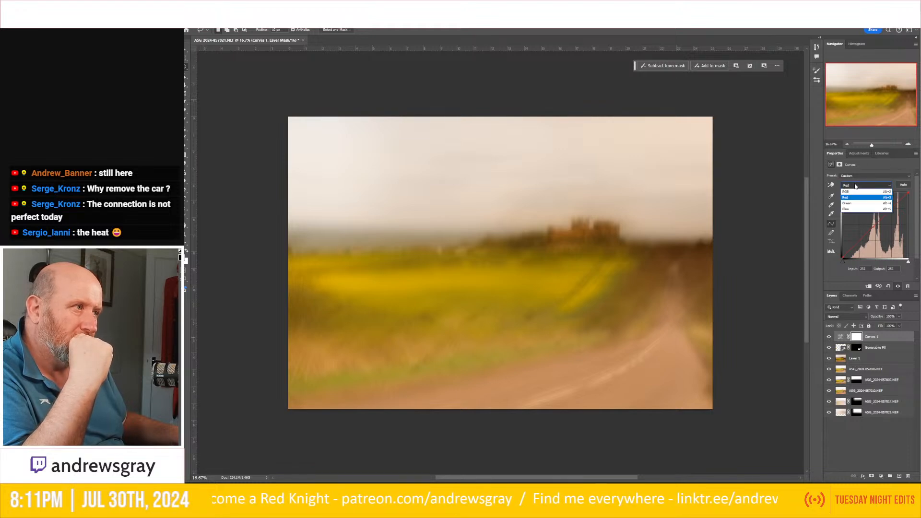
left_click(858, 192)
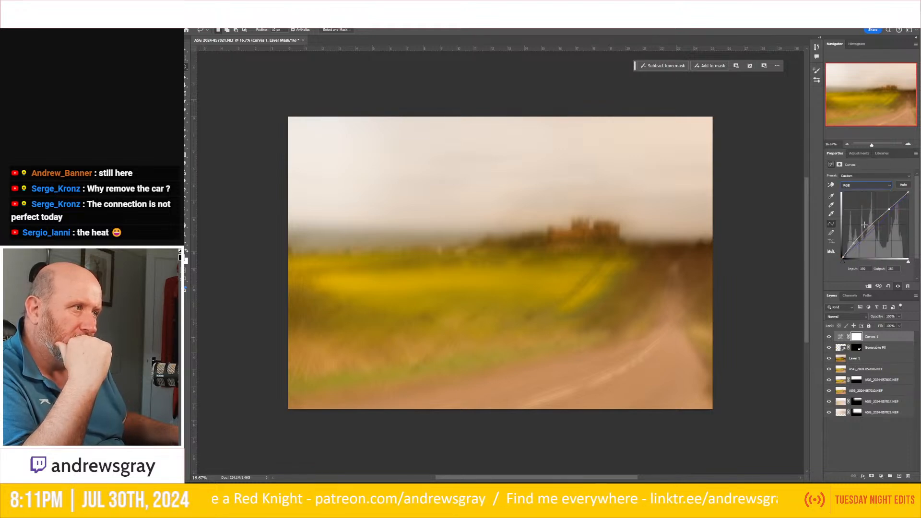
left_click_drag(844, 258, 843, 258)
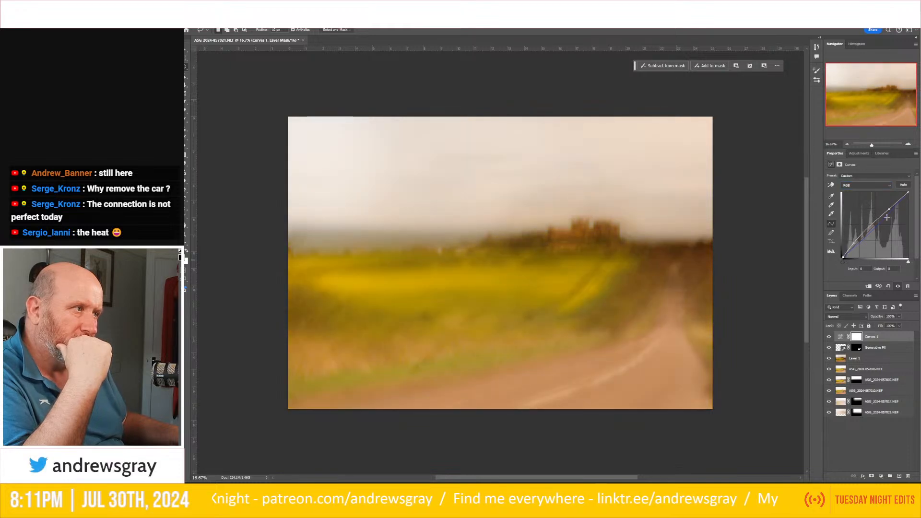
left_click_drag(907, 193, 889, 211)
left_click_drag(854, 244, 857, 242)
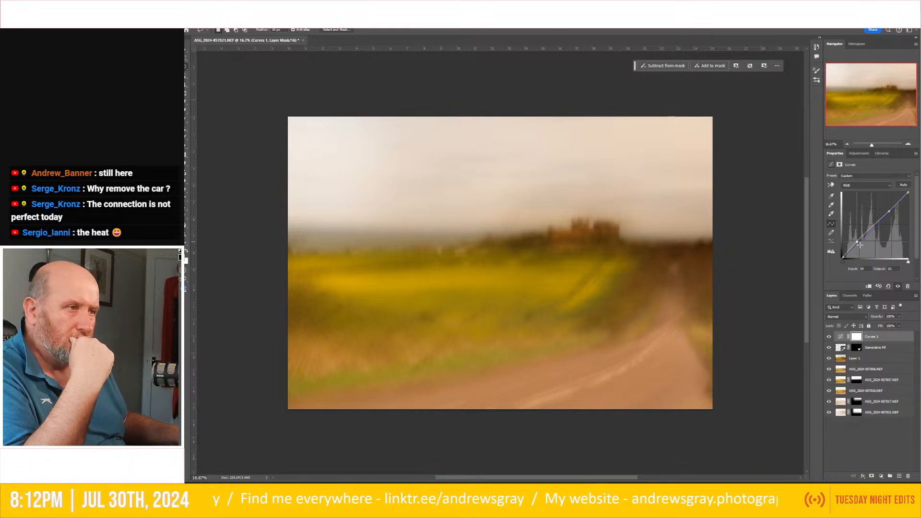
left_click(828, 337)
left_click(829, 338)
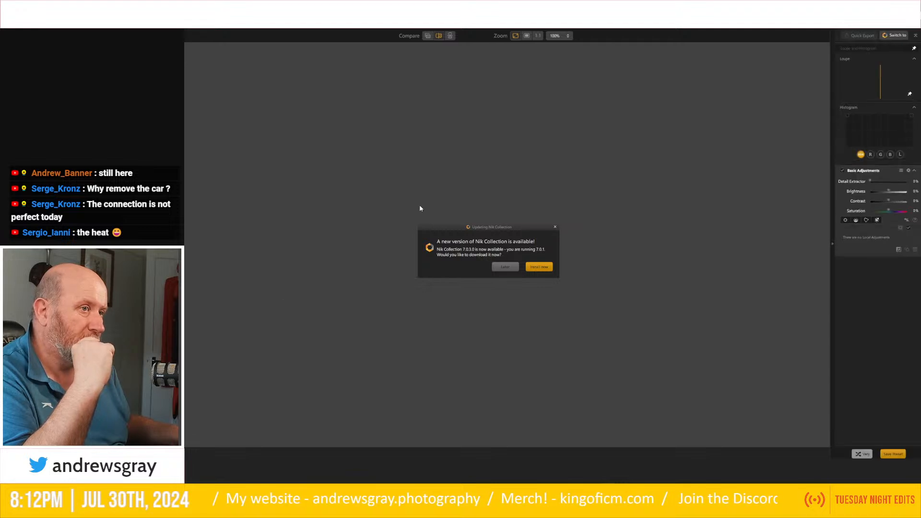
- Postpone the Nik Collection update, and reposition and widen the Analog Efex window so the preset list and the whole image are usable
left_click(510, 268)
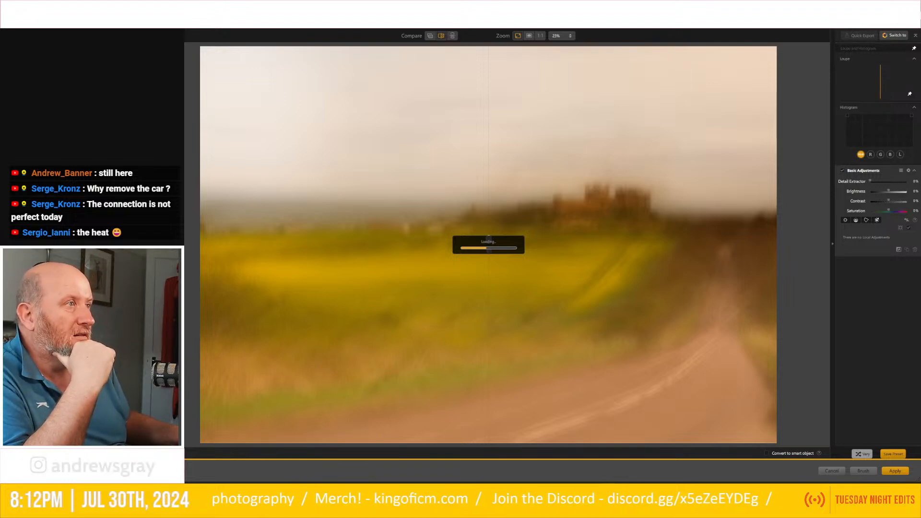
key("super+Down")
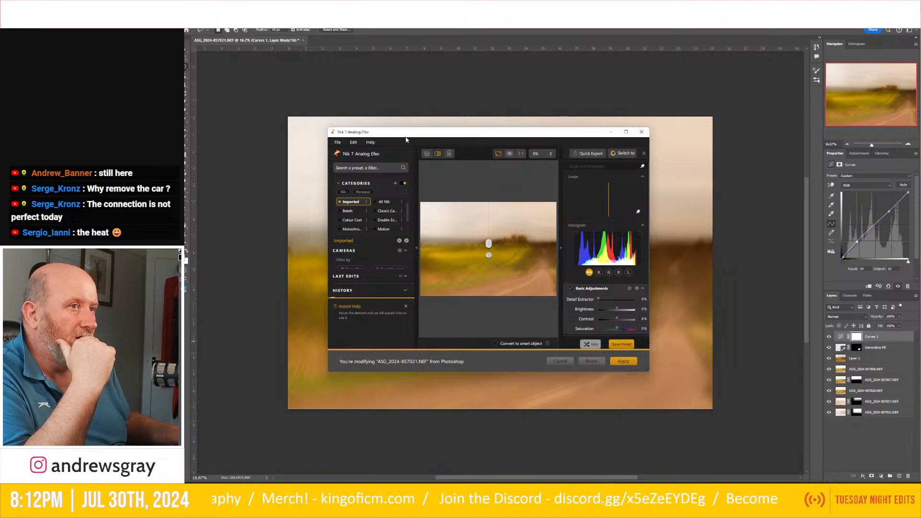
left_click_drag(487, 135, 540, 75)
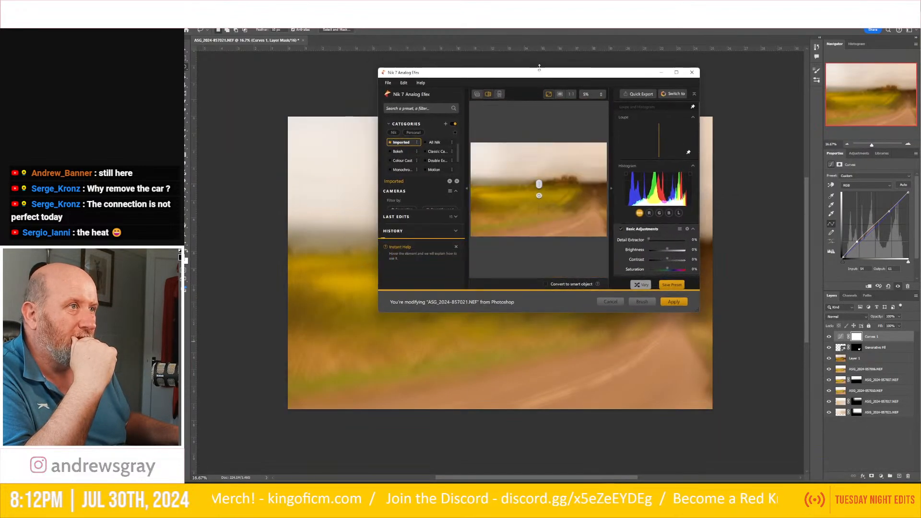
double_click(542, 70)
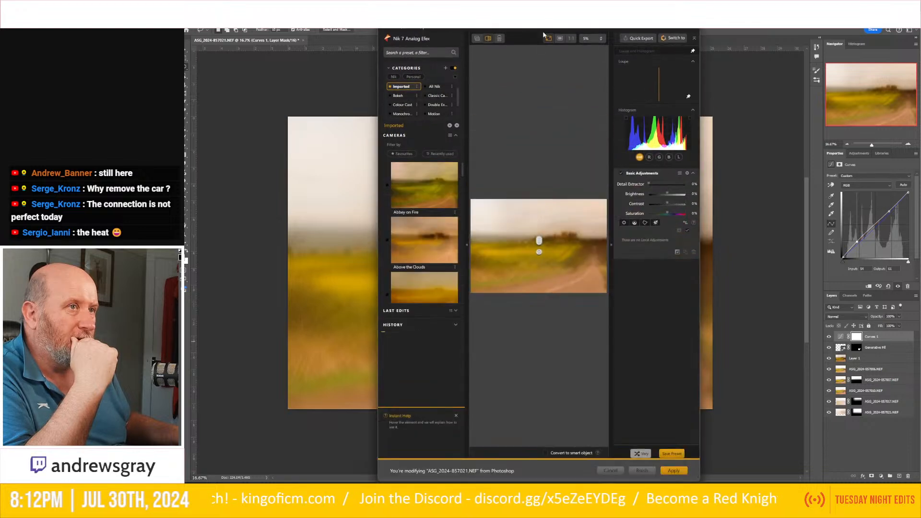
left_click_drag(700, 158, 920, 147)
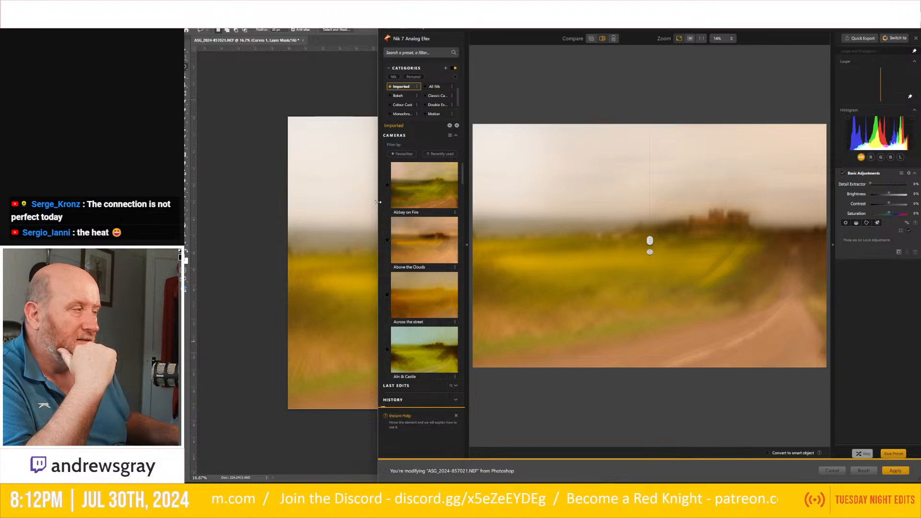
left_click_drag(378, 201, 176, 201)
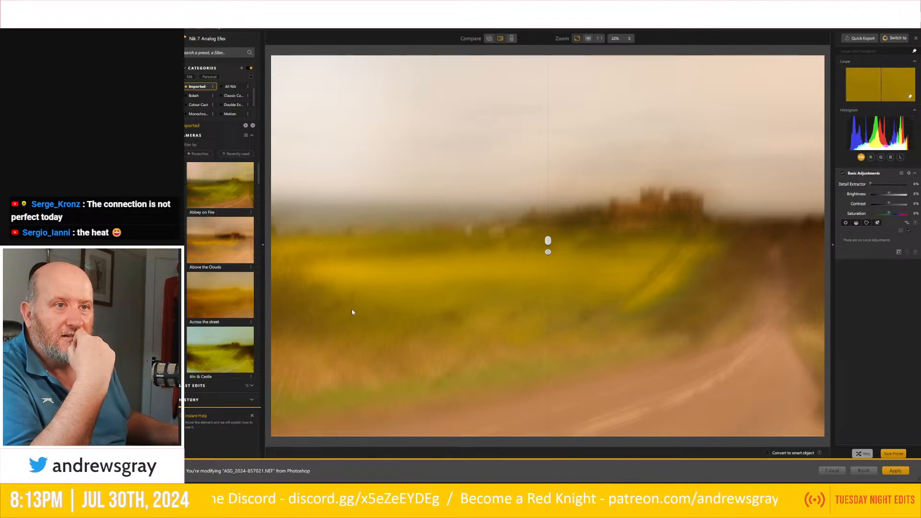
- Examine the imported camera presets from Abbey on Fire through to Guiding Heaton for a look that suits the landscape
scroll(243, 220, "down", 3)
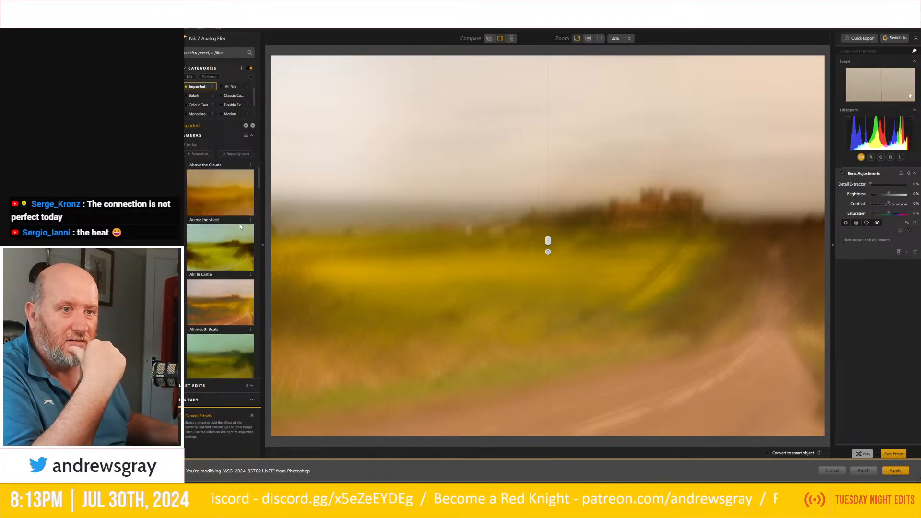
scroll(239, 225, "down", 4)
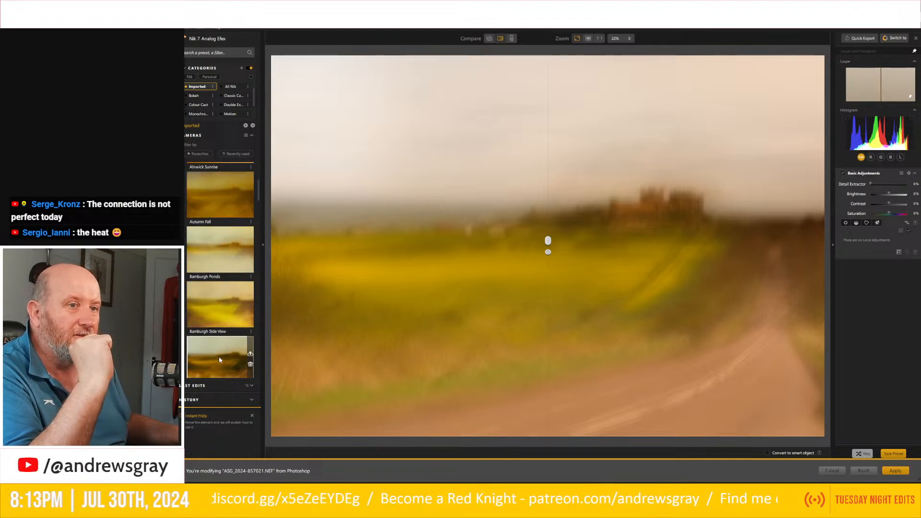
scroll(220, 286, "down", 3)
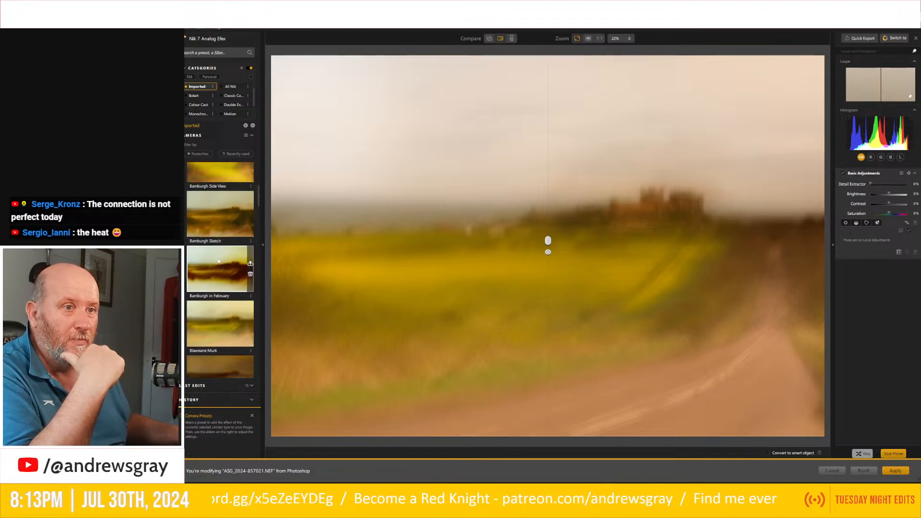
scroll(216, 246, "down", 3)
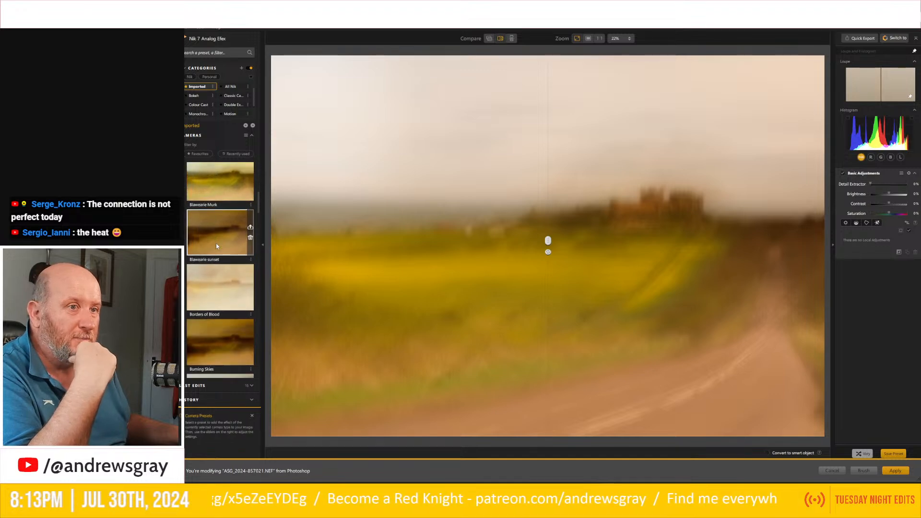
scroll(216, 246, "down", 5)
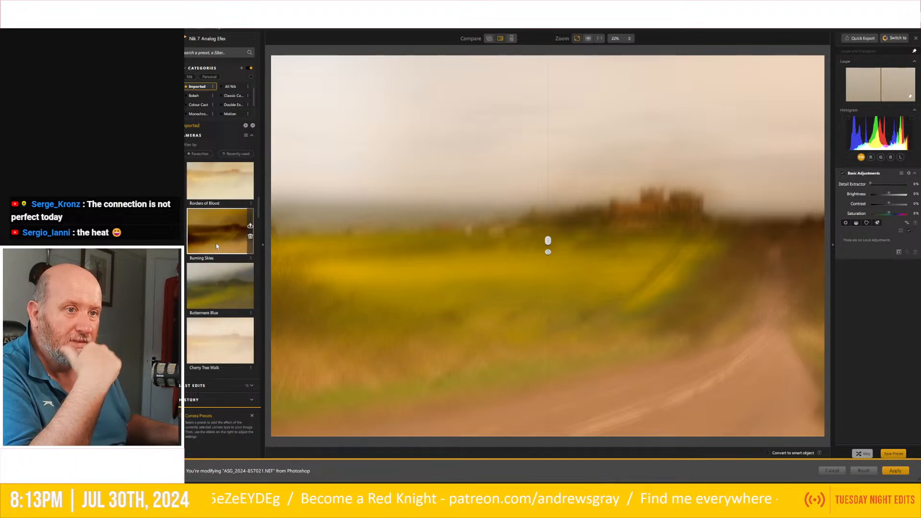
scroll(215, 246, "down", 1)
scroll(218, 244, "up", 3)
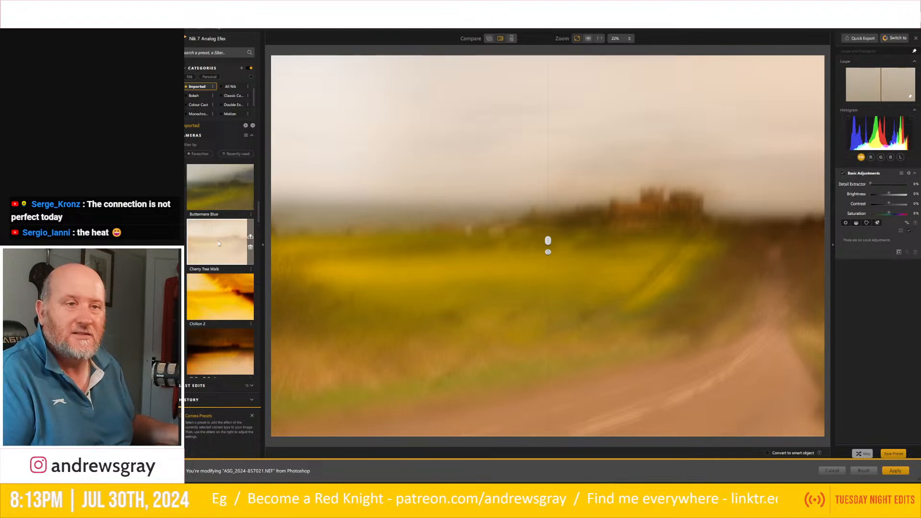
scroll(219, 244, "down", 1)
scroll(219, 243, "down", 3)
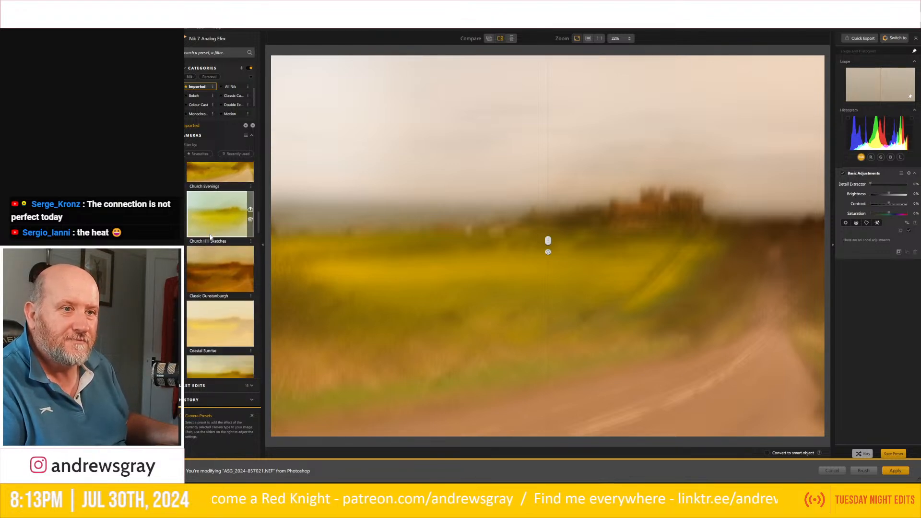
scroll(210, 236, "down", 1)
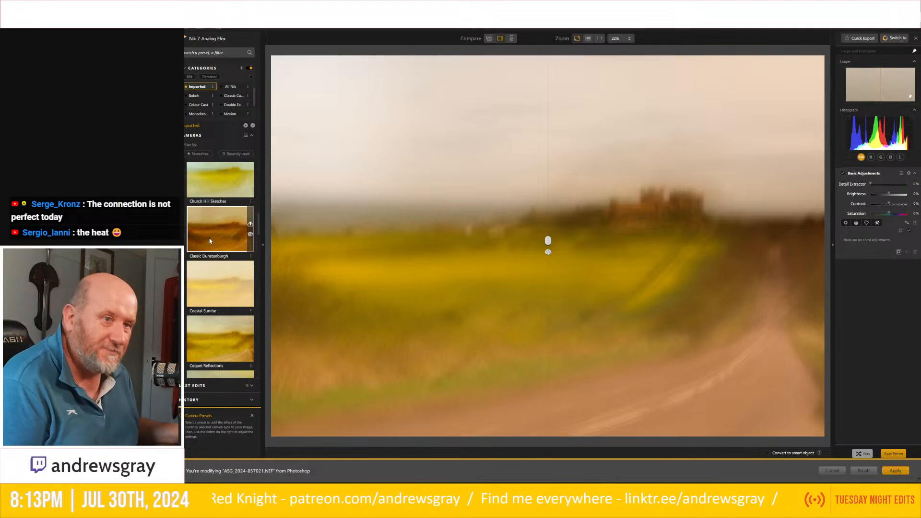
scroll(210, 240, "down", 3)
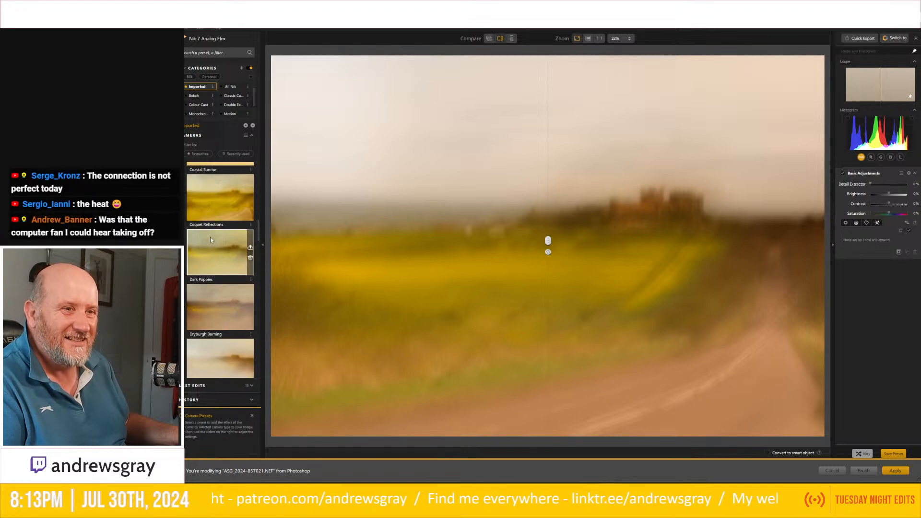
scroll(211, 240, "down", 5)
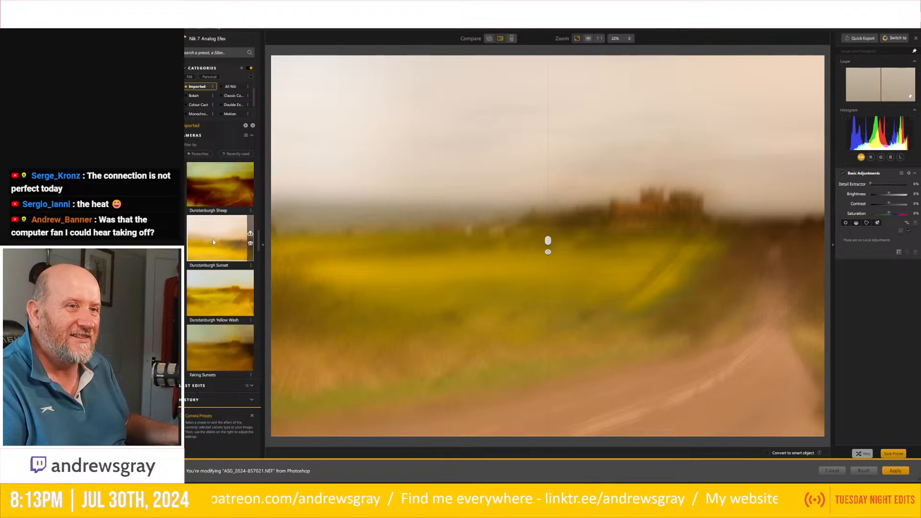
scroll(212, 241, "down", 1)
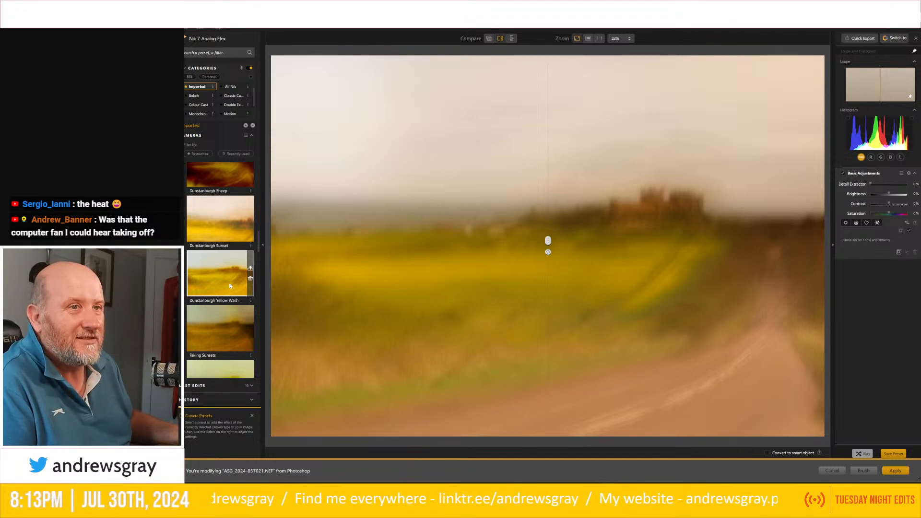
scroll(203, 269, "down", 2)
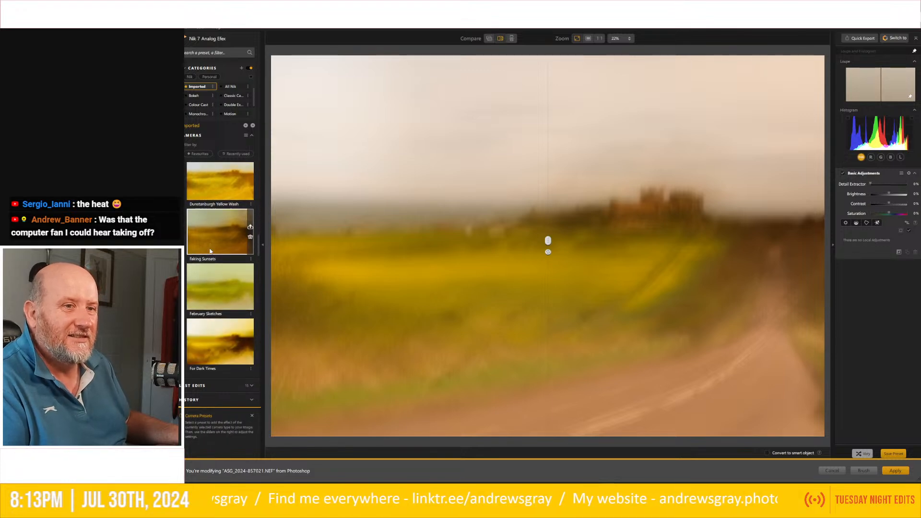
scroll(210, 250, "down", 2)
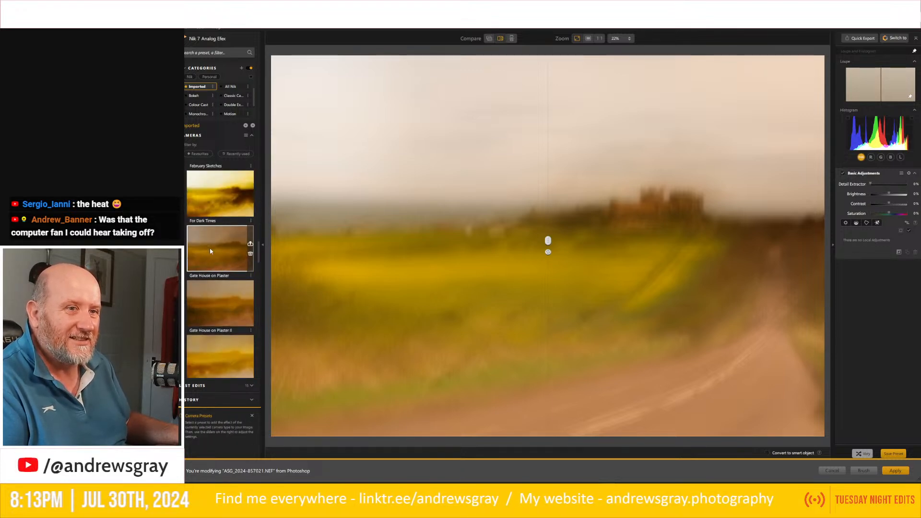
scroll(210, 250, "down", 6)
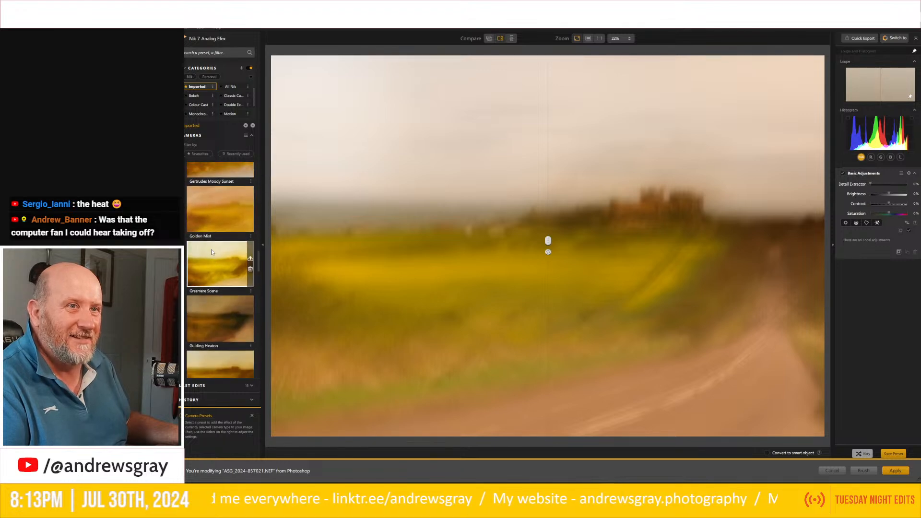
- Apply a warm golden camera preset from the imported collection and shift the compare divider to show the effect across the whole image
scroll(211, 252, "up", 2)
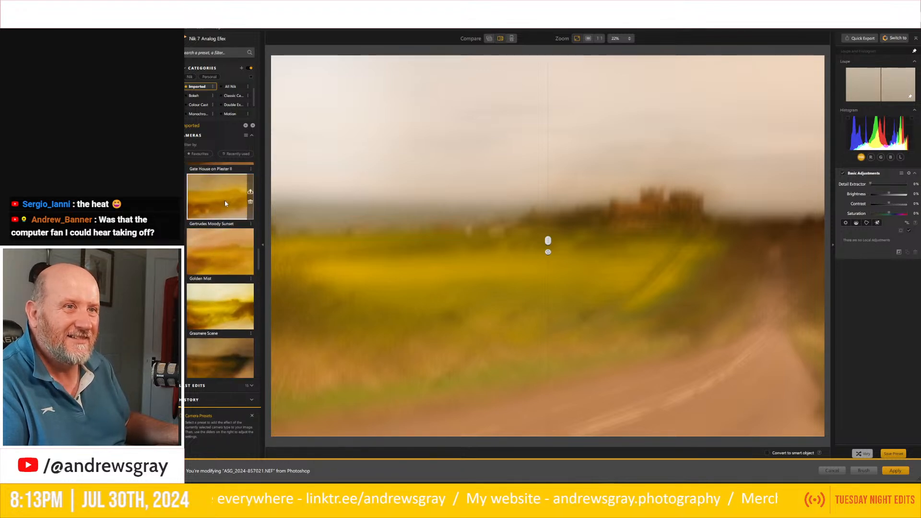
left_click(214, 242)
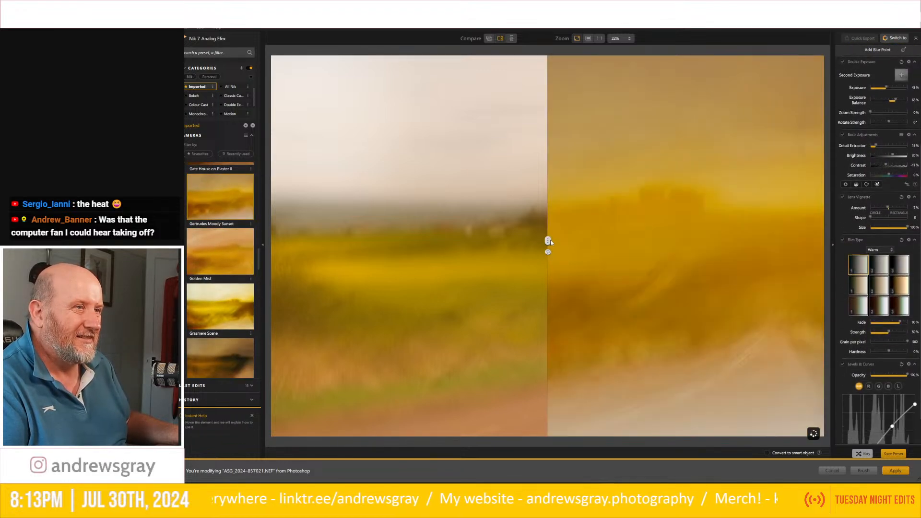
left_click_drag(549, 240, 269, 239)
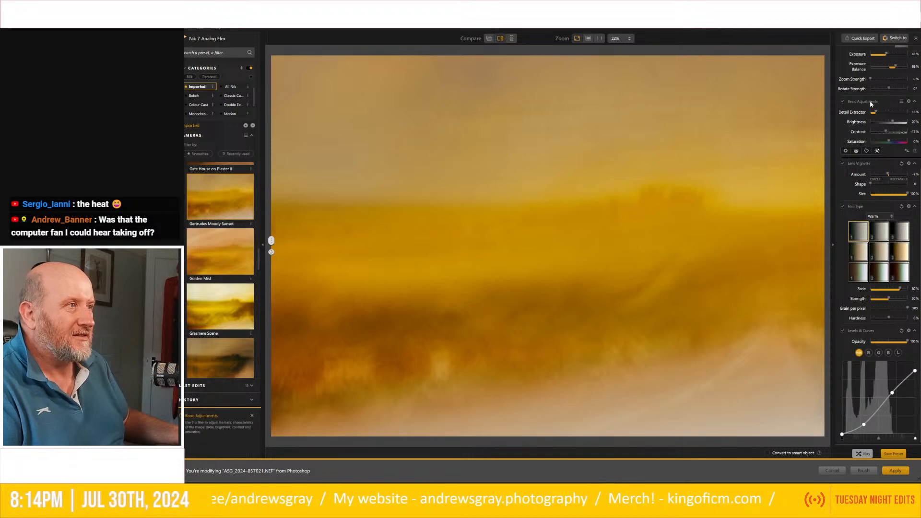
- Straighten the Double Exposure frame to a rotation of 180° and move the second exposure across the field towards the image centre
scroll(870, 139, "up", 4)
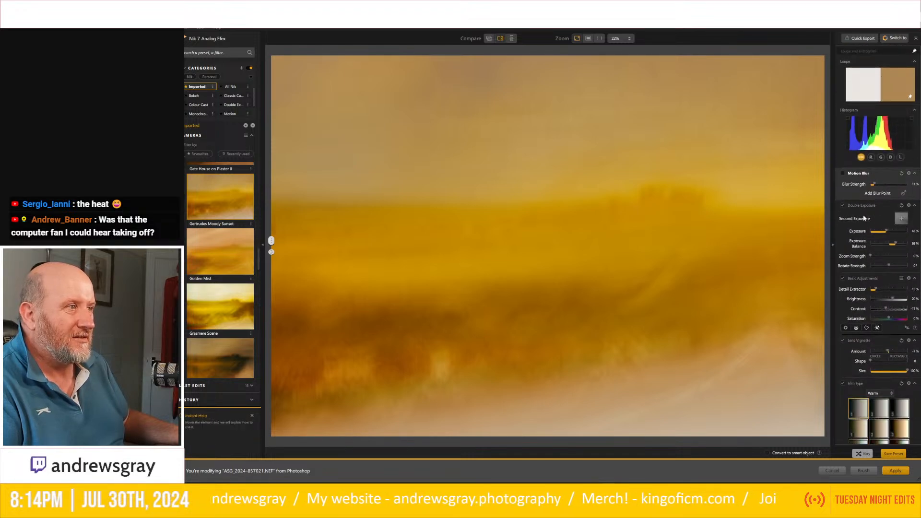
left_click(876, 206)
left_click_drag(386, 284, 314, 299)
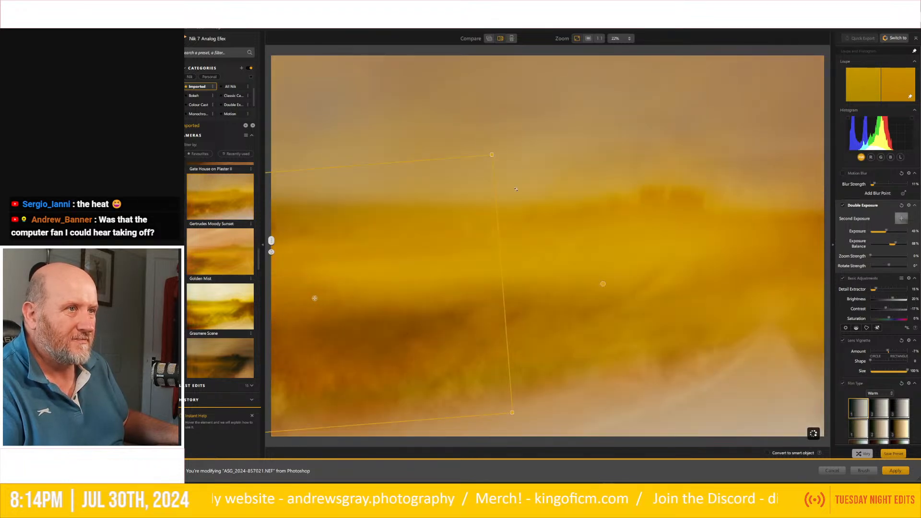
left_click_drag(516, 189, 405, 228)
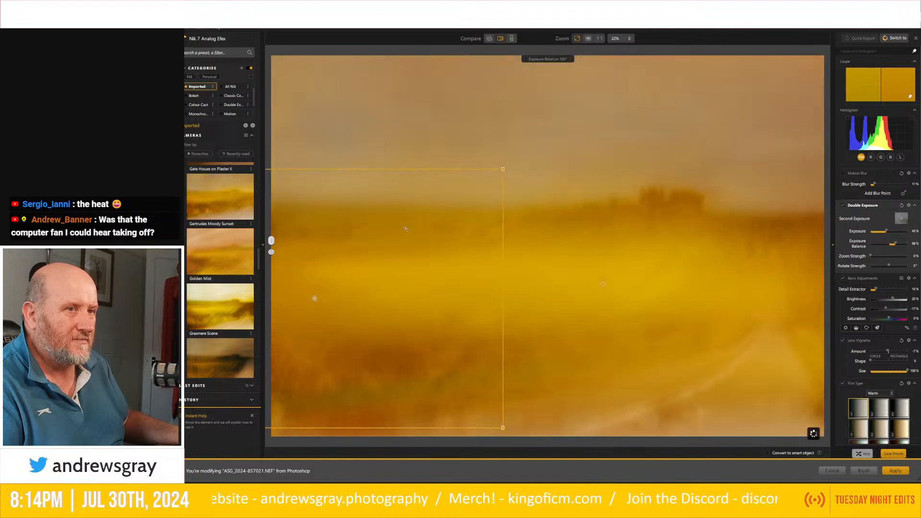
left_click_drag(314, 298, 283, 264)
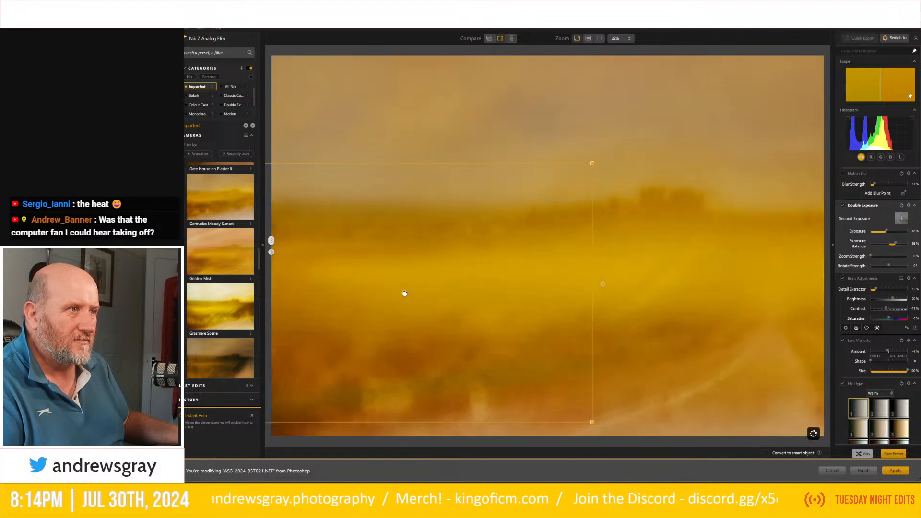
left_click_drag(404, 293, 469, 299)
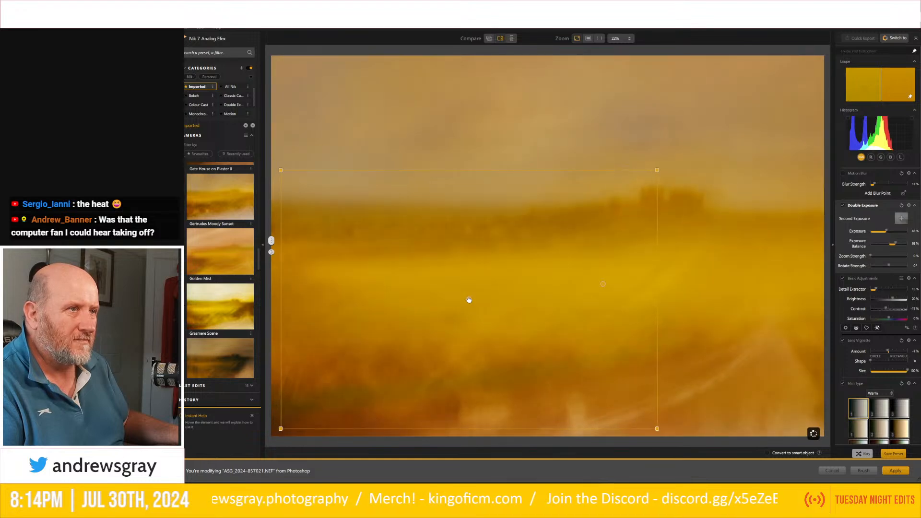
- Reset the Exposure Balance to 50% and move the second exposure up beside the castle so its inverted sky covers the foreground
double_click(895, 242)
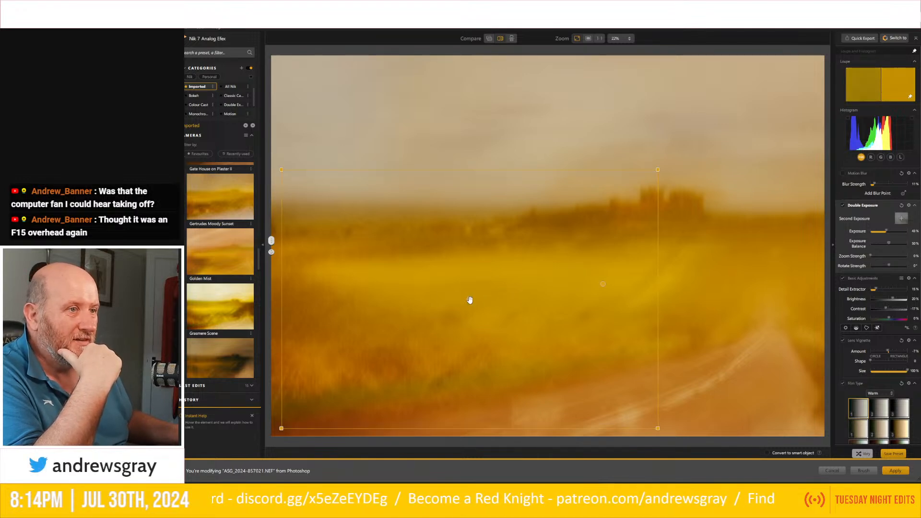
left_click_drag(469, 299, 765, 204)
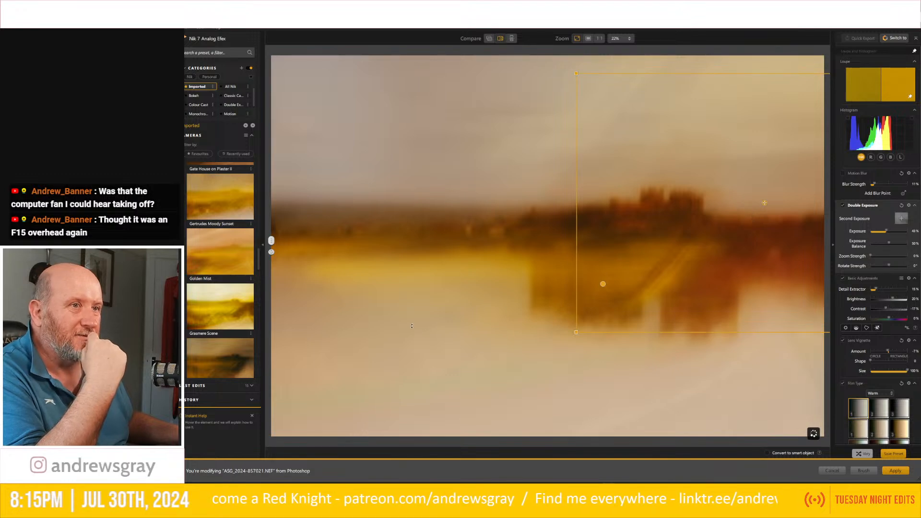
mouse_move(272, 243)
left_mouse_down()
mouse_move(864, 238)
mouse_move(272, 241)
left_mouse_up()
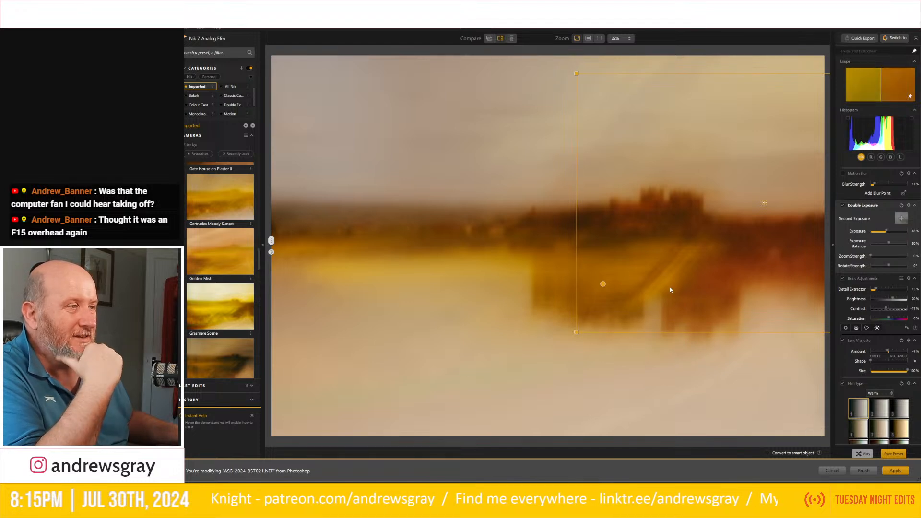
- Set the second exposure's Zoom Strength to 24% and Rotate Strength to 228°, and move the blur centre into the lower-left foreground
left_click(879, 256)
left_click(900, 266)
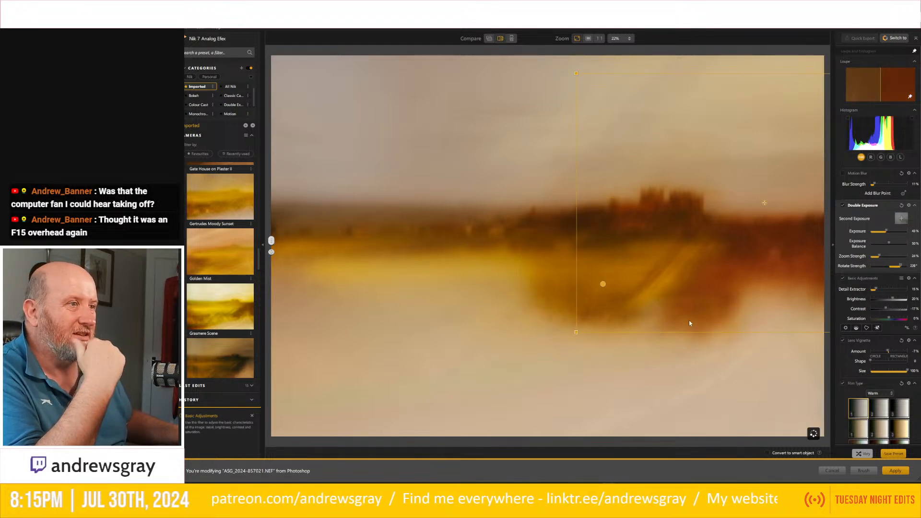
left_click_drag(602, 283, 392, 359)
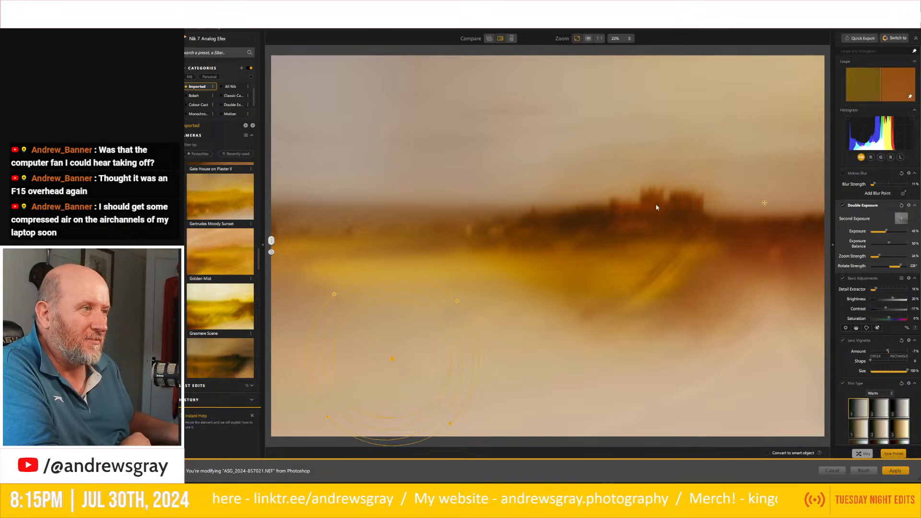
- Nudge the second exposure slightly upwards and raise the Exposure Balance to about 67%
left_click_drag(764, 203, 761, 195)
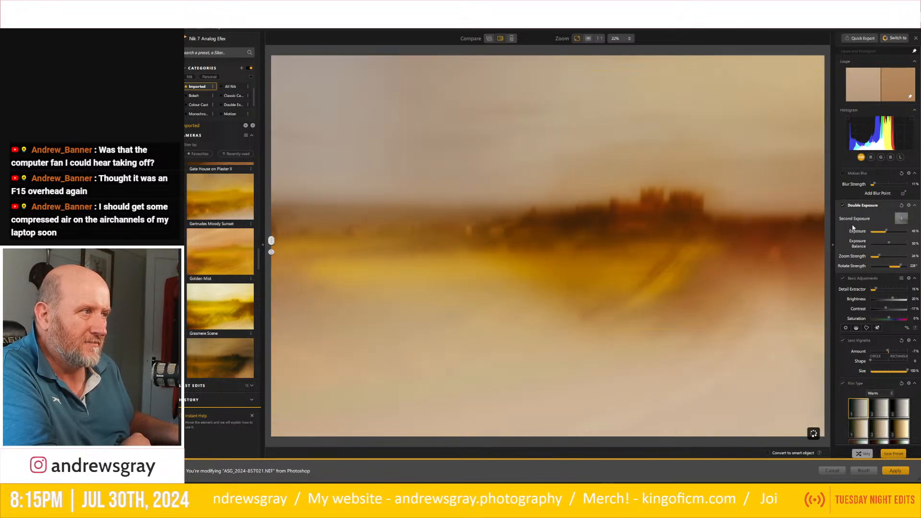
left_click(893, 245)
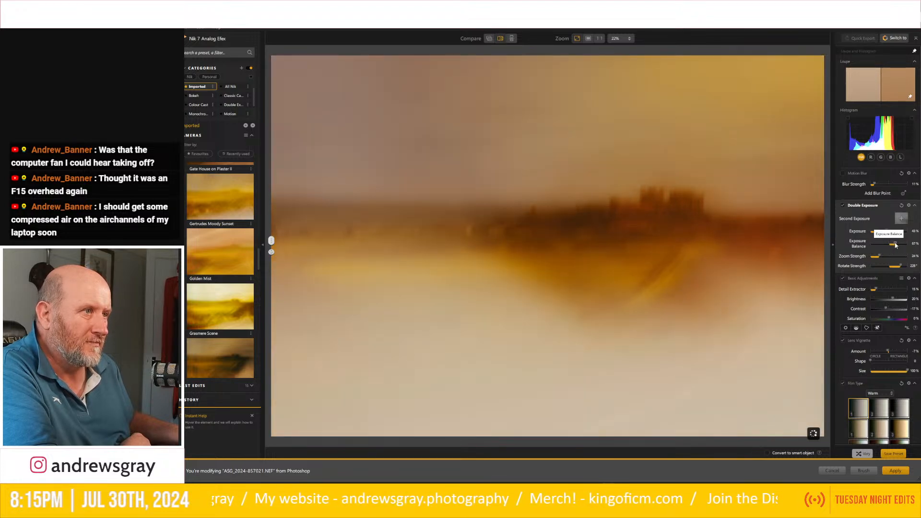
- Lower the Exposure Balance to about 60%, the Detail Extractor to 12% and the Contrast to about -30%
left_click_drag(895, 245, 894, 246)
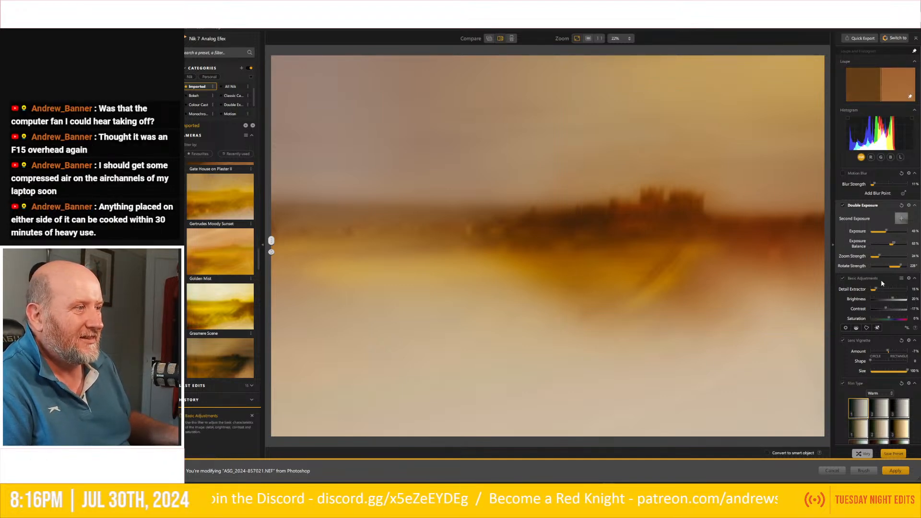
left_click_drag(875, 290, 886, 310)
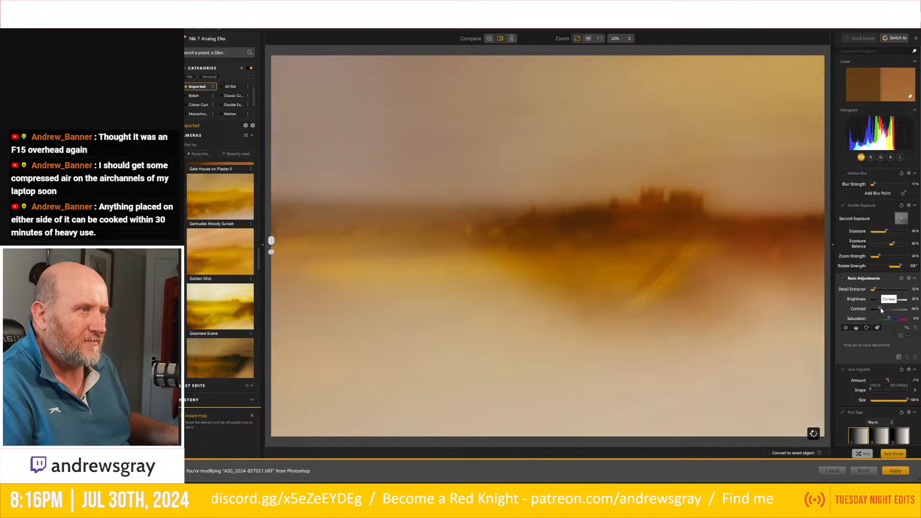
left_click_drag(885, 310, 884, 310)
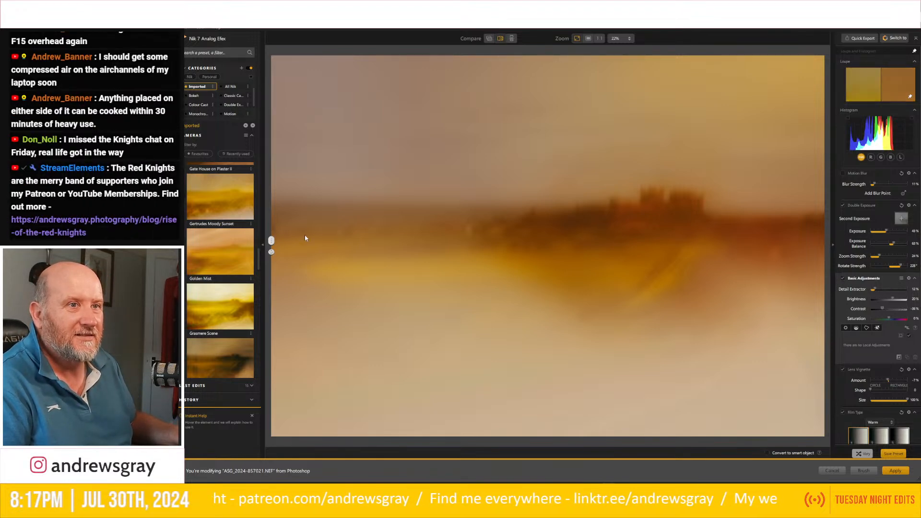
mouse_move(272, 242)
left_mouse_down()
mouse_move(787, 243)
mouse_move(271, 242)
left_mouse_up()
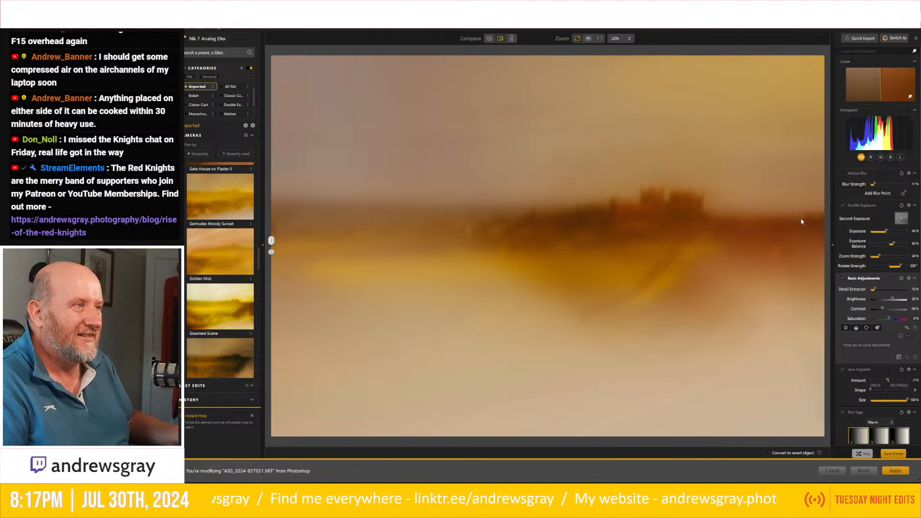
- Fine-tune the Double Exposure's Exposure and nudge the second exposure's frame slightly left and up
mouse_move(885, 231)
left_mouse_down()
mouse_move(873, 230)
mouse_move(895, 234)
mouse_move(888, 234)
left_mouse_up()
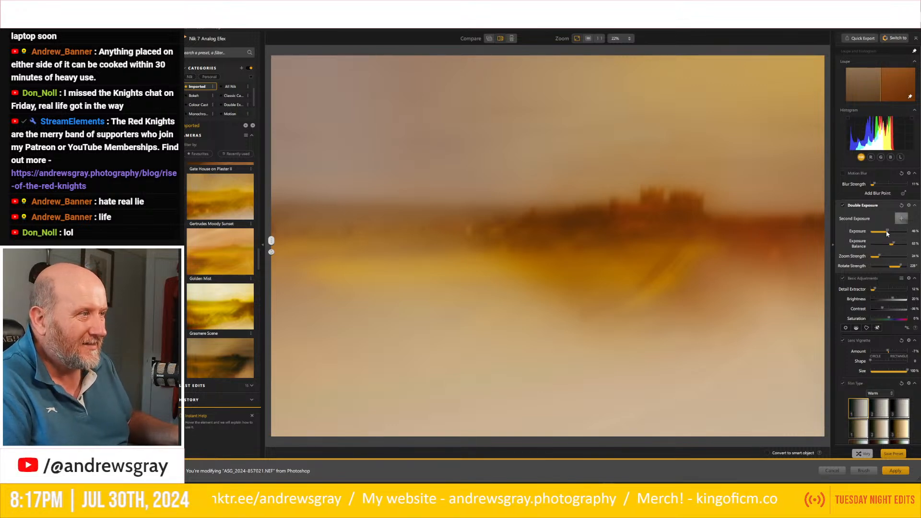
left_click_drag(889, 233, 887, 233)
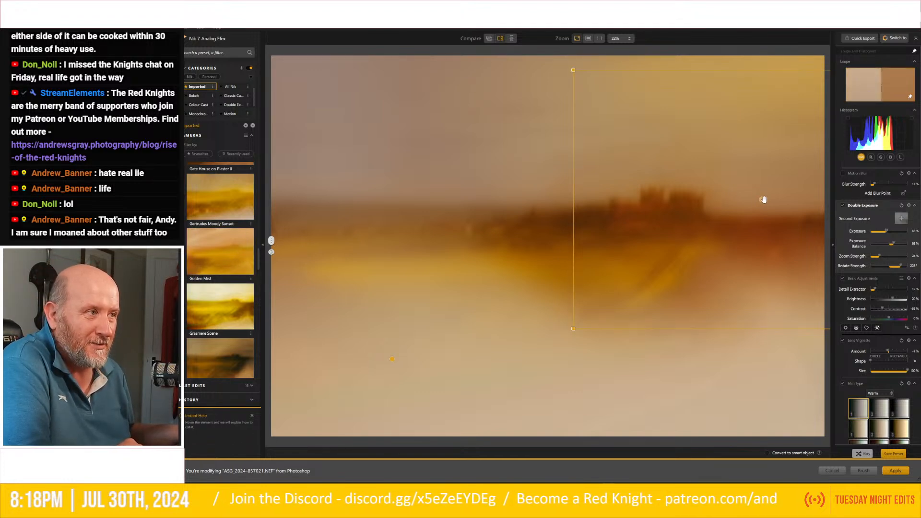
left_click_drag(764, 199, 756, 200)
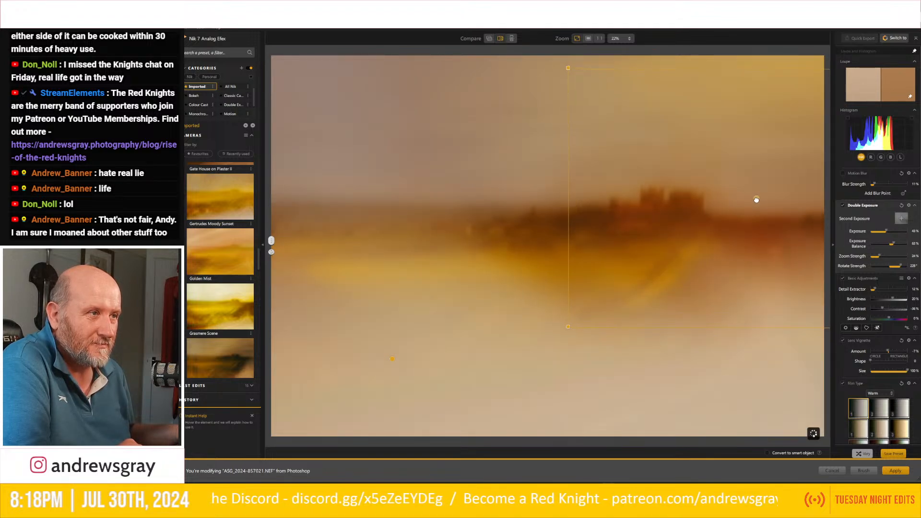
left_click_drag(756, 200, 759, 198)
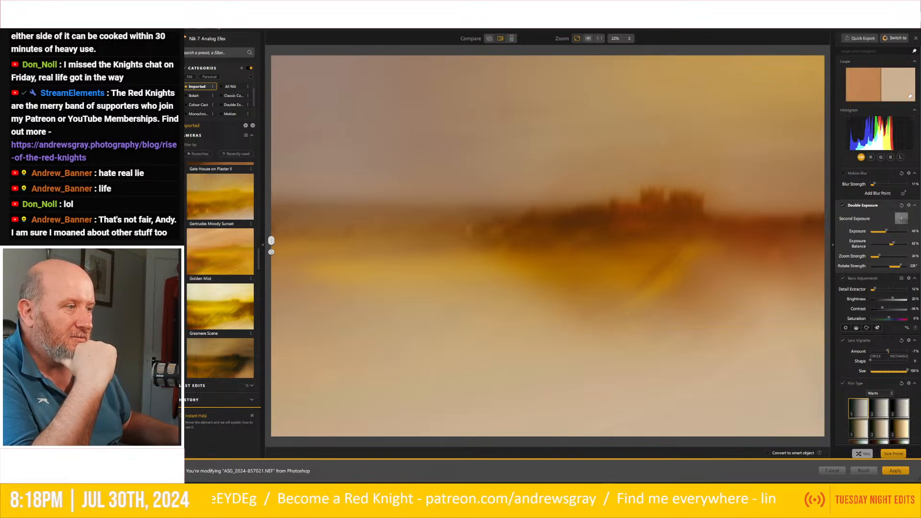
- Apply the effect, hide the resulting Nik 7 Analog Efex layer in Photoshop, and reopen Analog Efex on the underlying blend
left_click(889, 473)
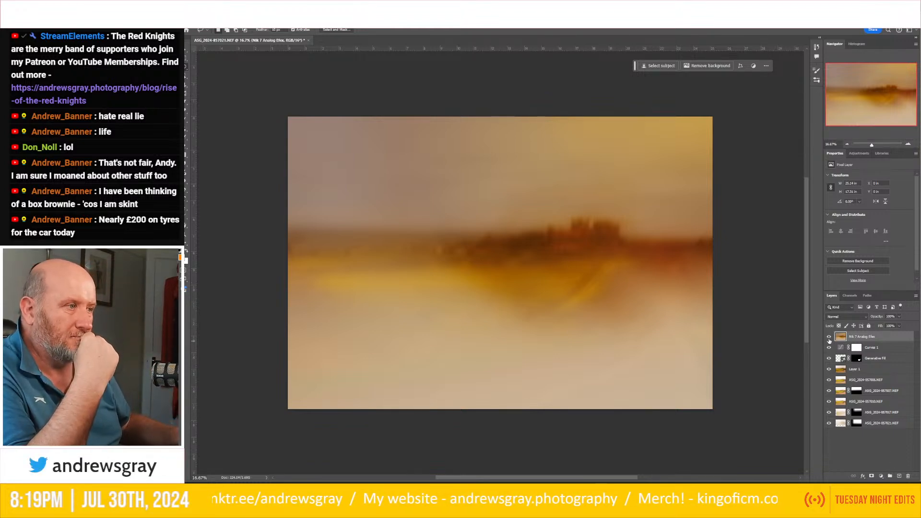
left_click(829, 337)
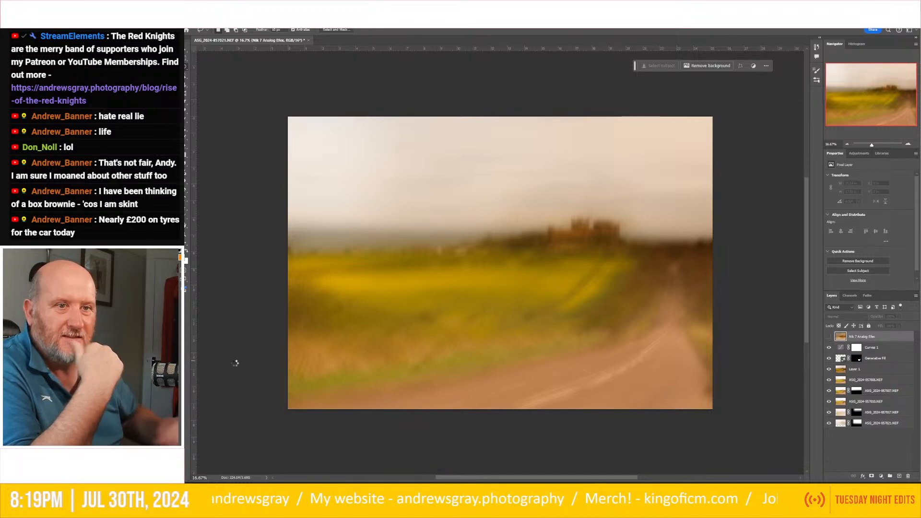
key("ctrl+s")
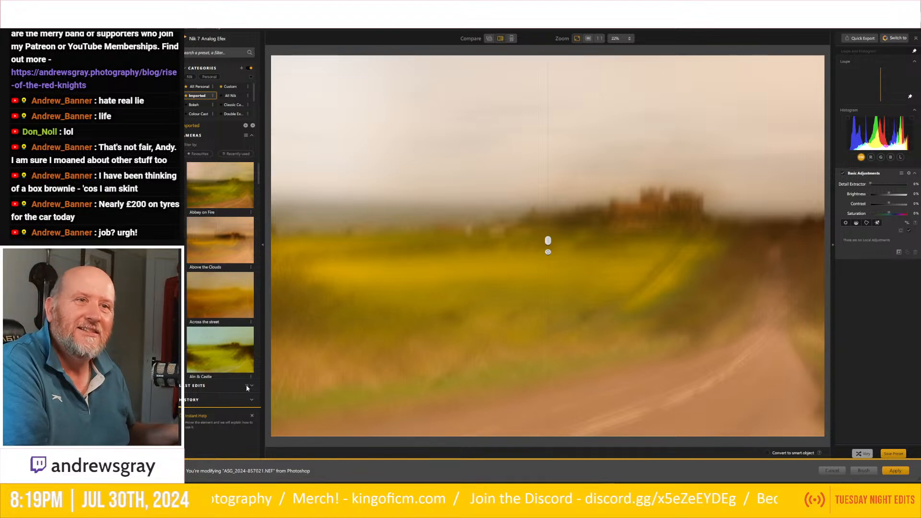
- Try the imported Abbey on Fire preset and shift the comparison divider towards the image's left edge
left_click(220, 186)
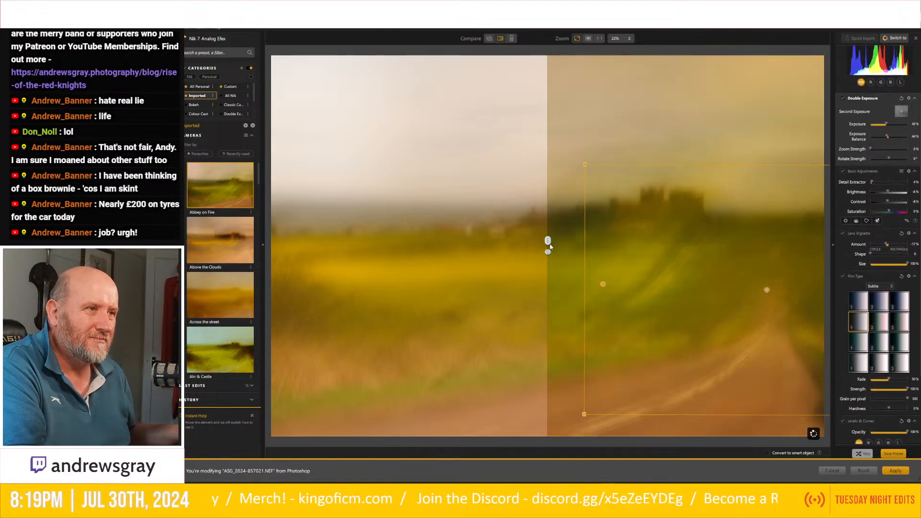
left_click_drag(547, 244, 304, 213)
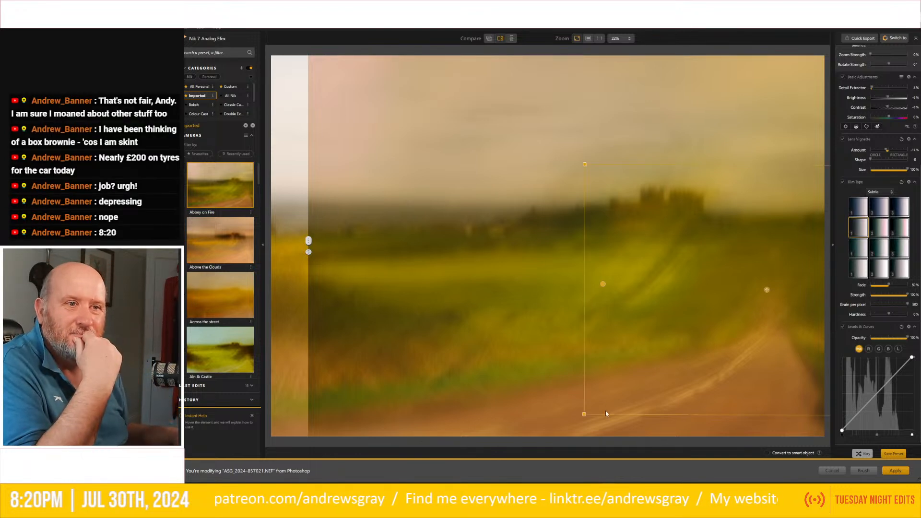
- Browse the imported camera presets from Above the Clouds down to the Gate House on Plaster and Golden Mist presets
mouse_move(239, 253)
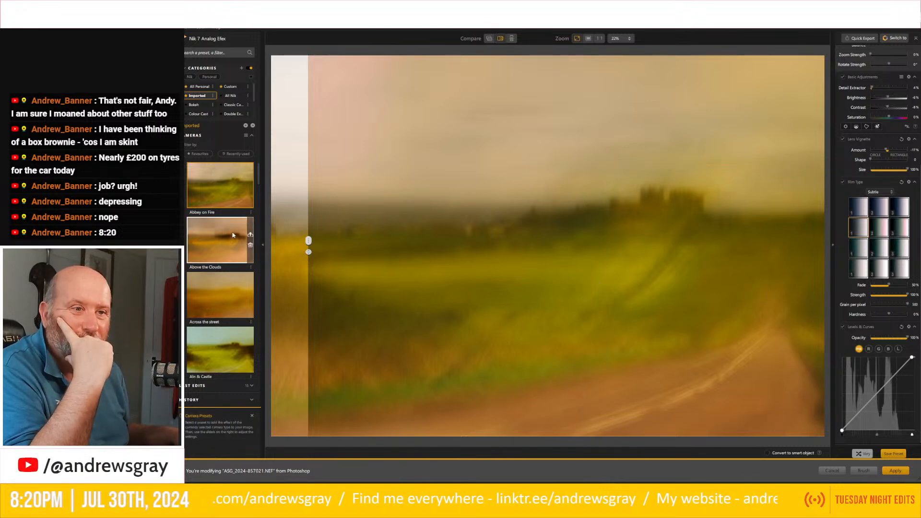
scroll(230, 238, "down", 3)
scroll(229, 235, "down", 3)
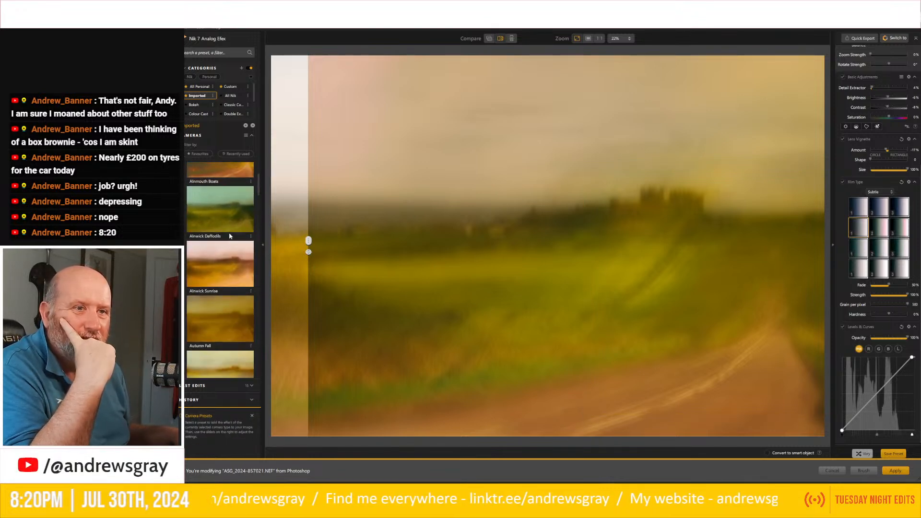
scroll(229, 236, "down", 3)
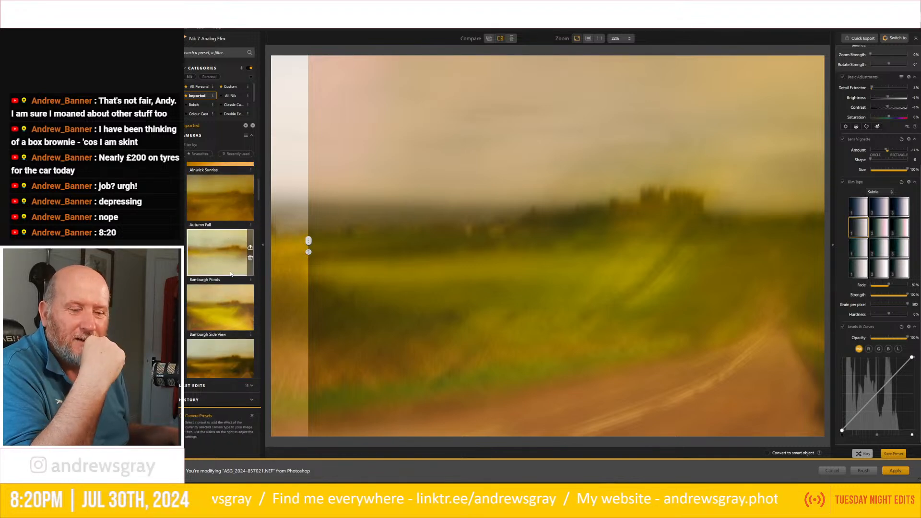
scroll(230, 273, "down", 3)
scroll(231, 274, "down", 3)
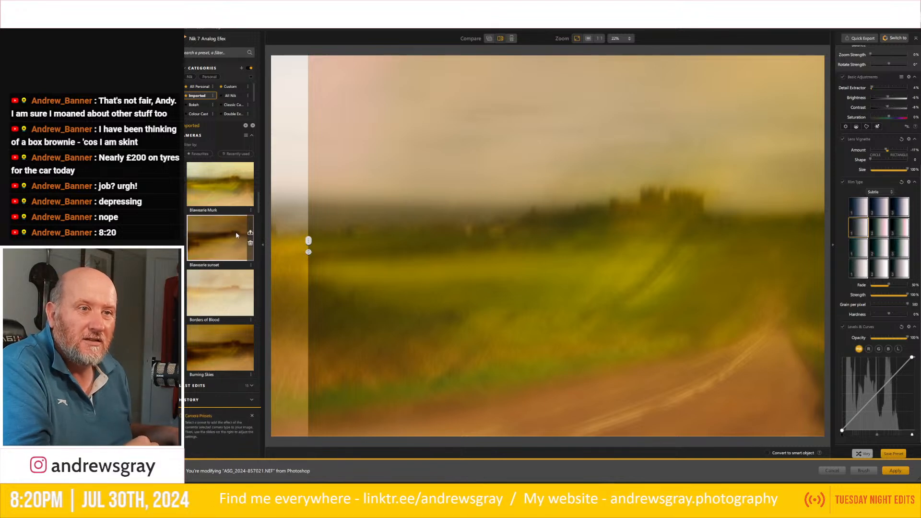
scroll(231, 231, "down", 4)
scroll(231, 232, "down", 2)
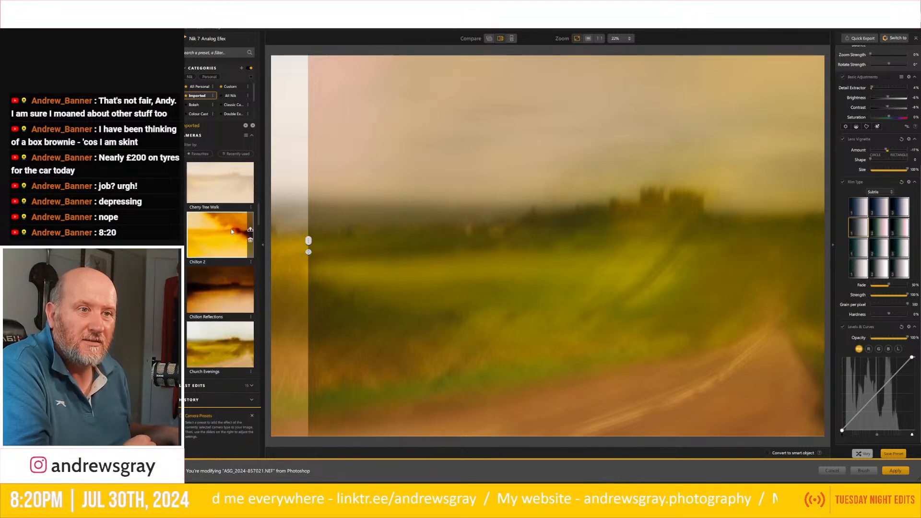
scroll(230, 231, "down", 3)
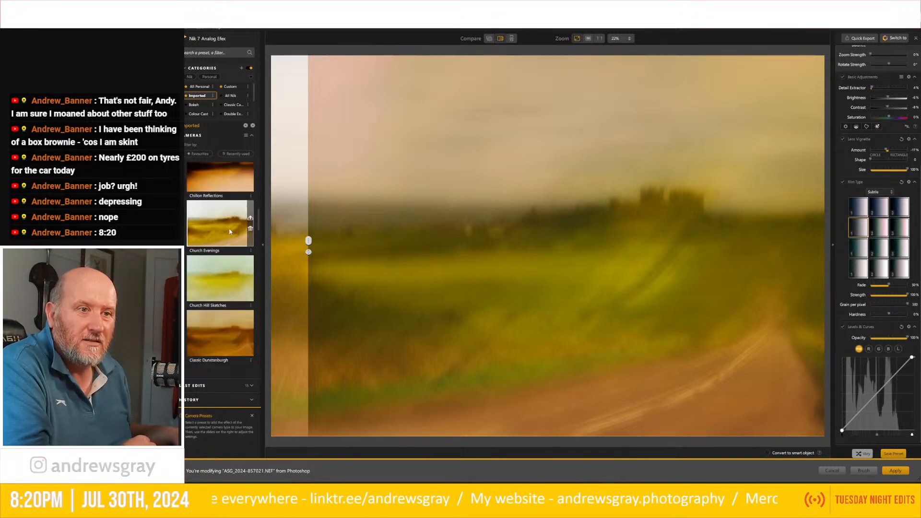
scroll(225, 231, "down", 2)
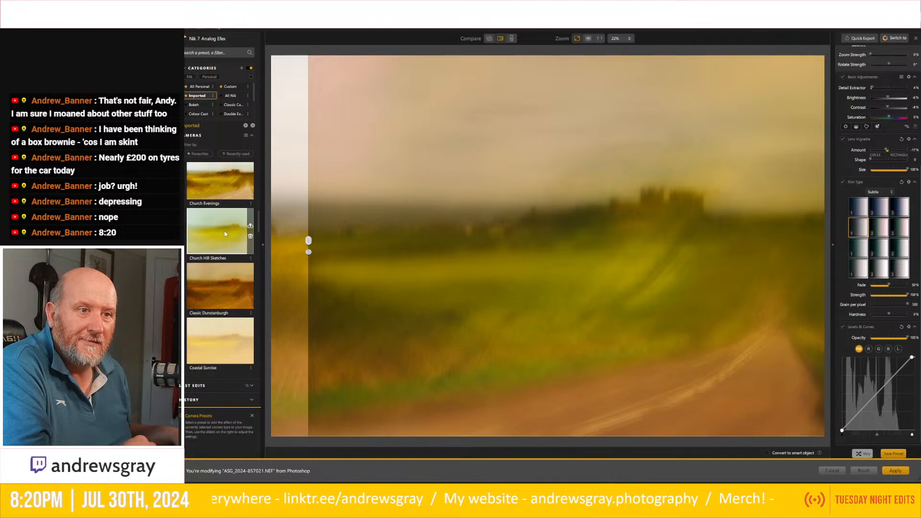
scroll(224, 234, "down", 5)
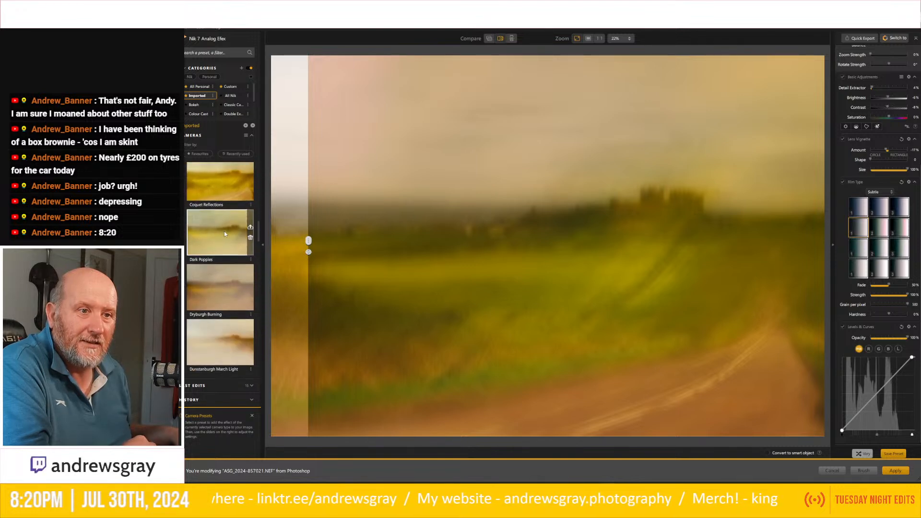
scroll(225, 230, "up", 4)
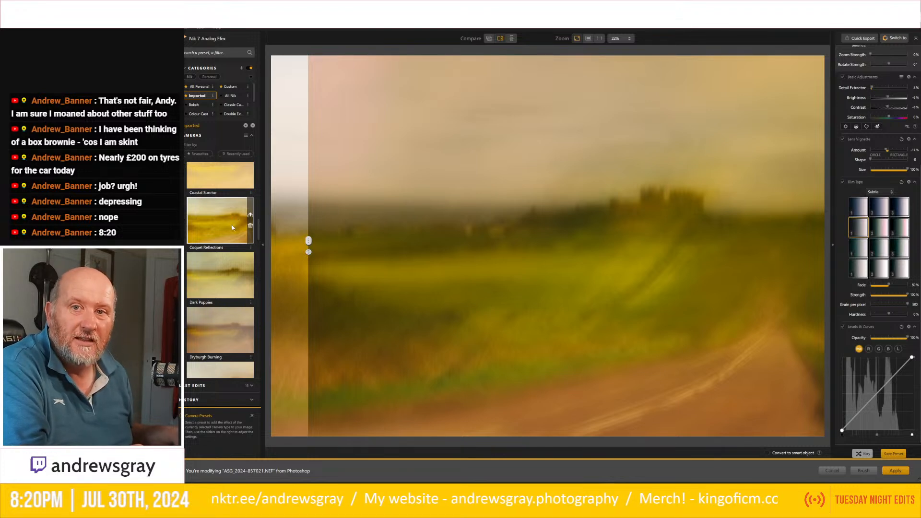
scroll(226, 235, "down", 2)
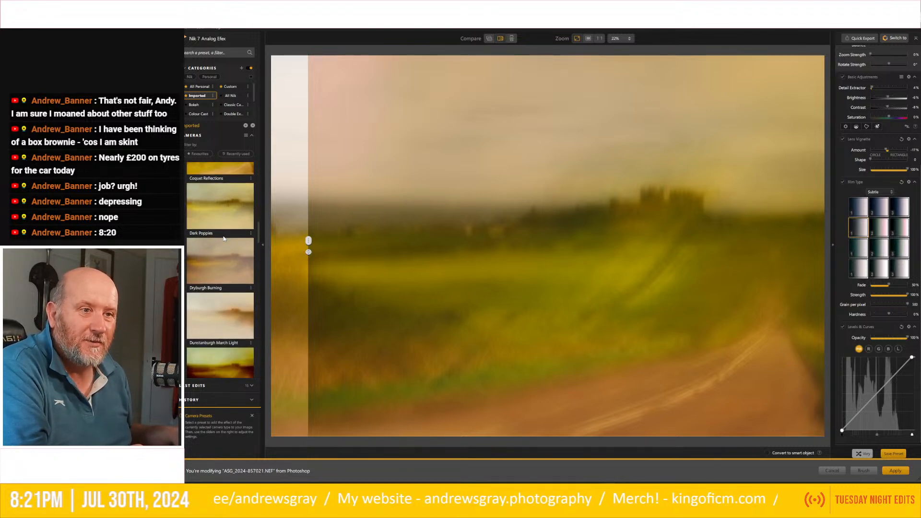
scroll(227, 269, "down", 5)
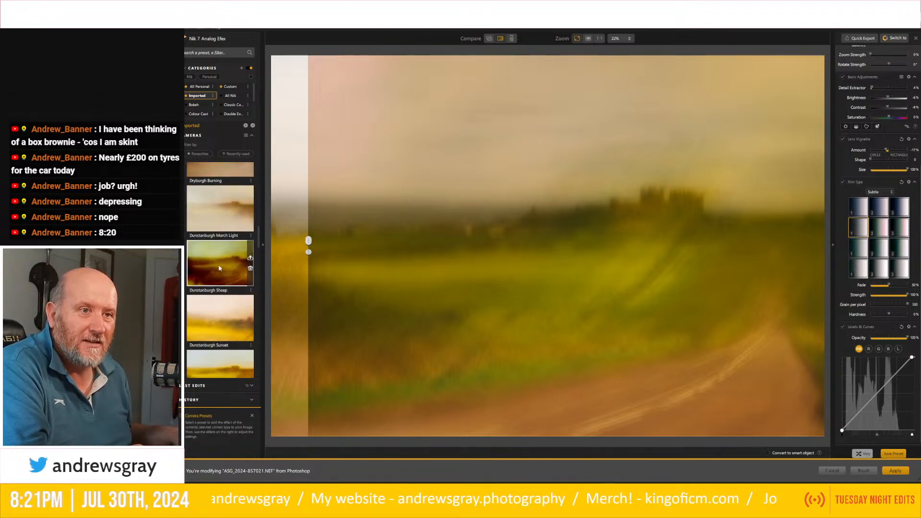
scroll(216, 267, "down", 7)
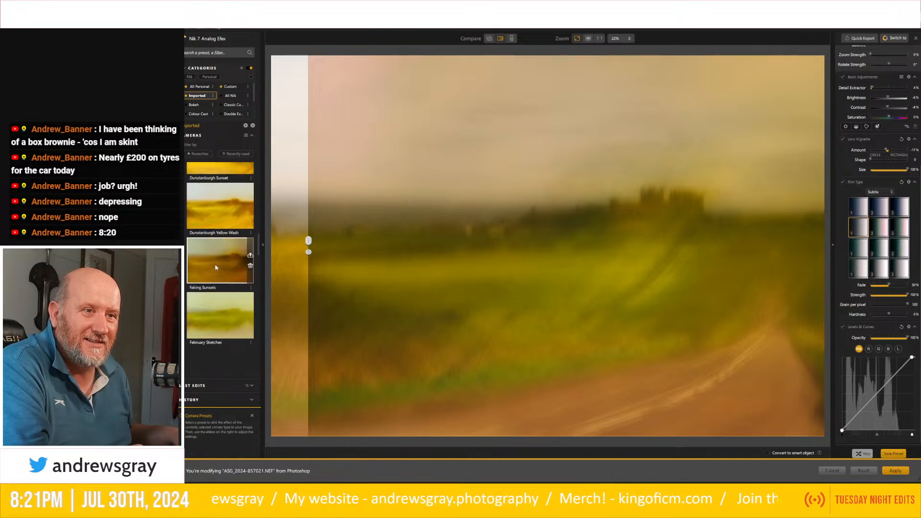
scroll(215, 267, "down", 8)
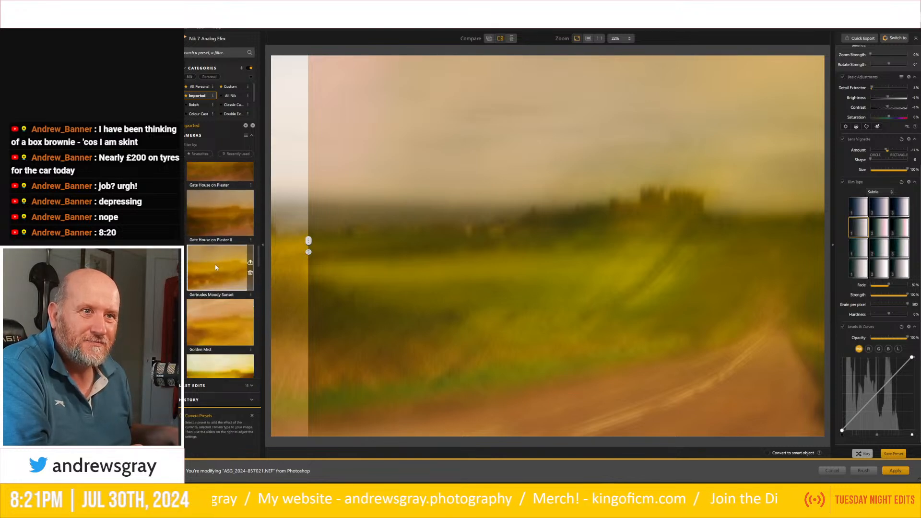
scroll(211, 245, "up", 1)
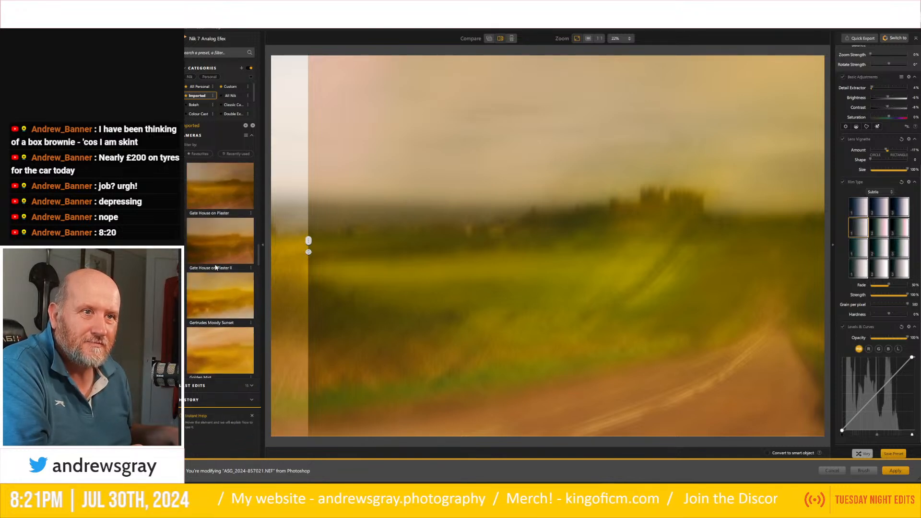
- Try the Gate House on Plaster preset and switch to Gate House on Plaster II, moving the comparison divider closer to the image's left edge
left_click(223, 194)
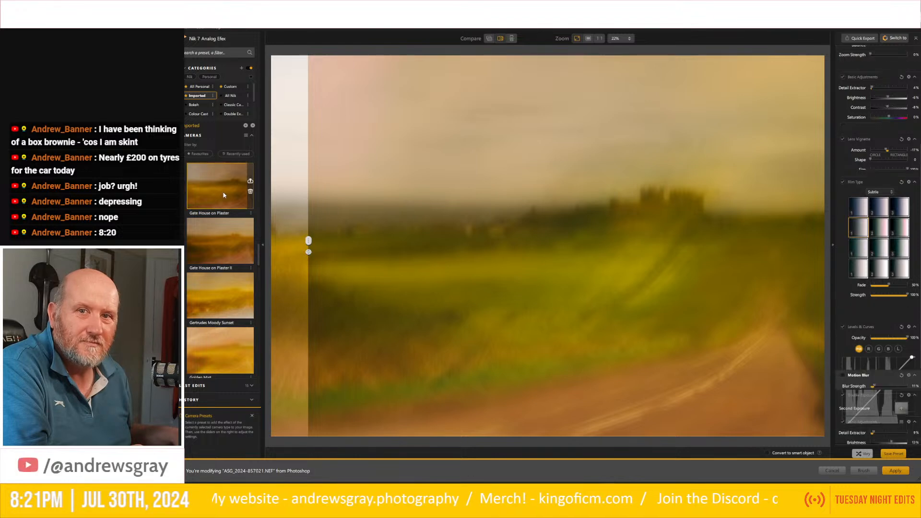
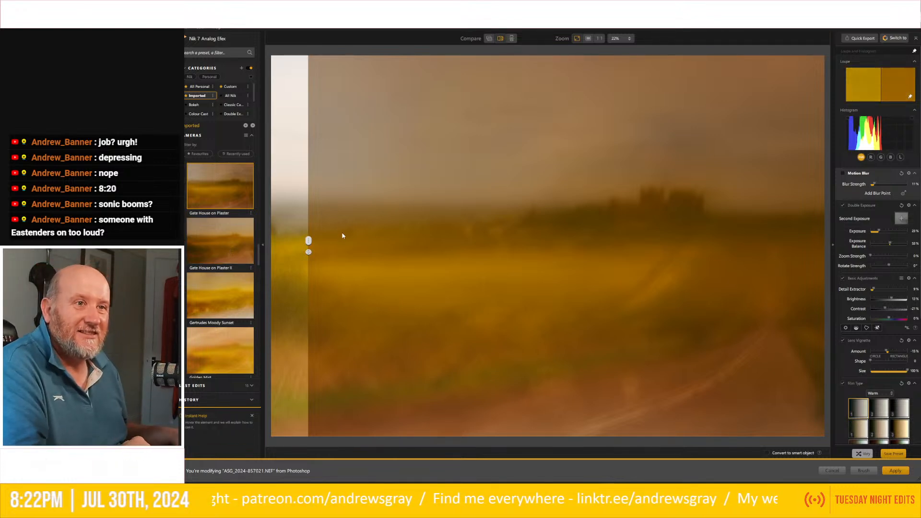
left_click(226, 245)
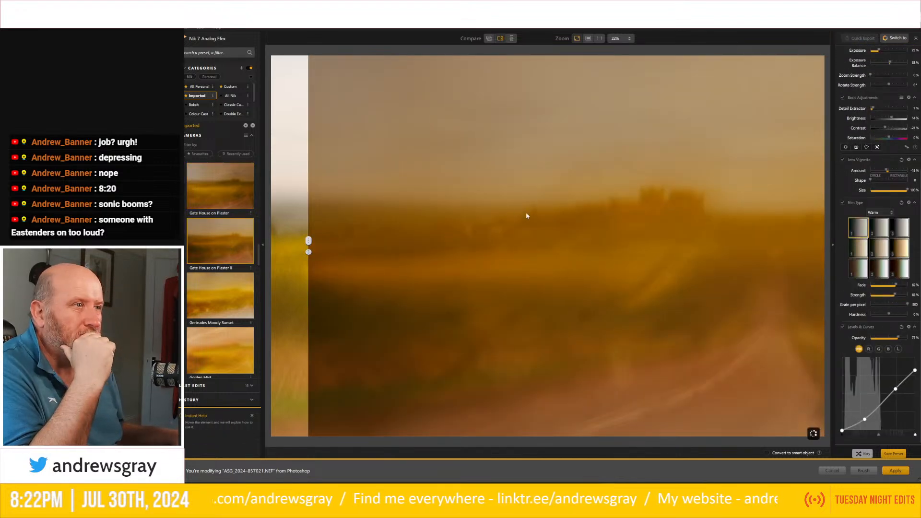
left_click_drag(308, 240, 288, 211)
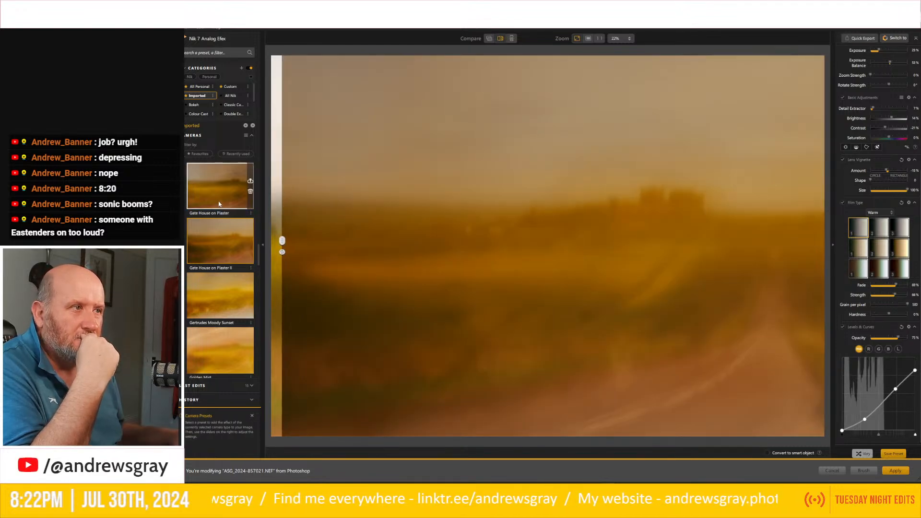
left_click(224, 237)
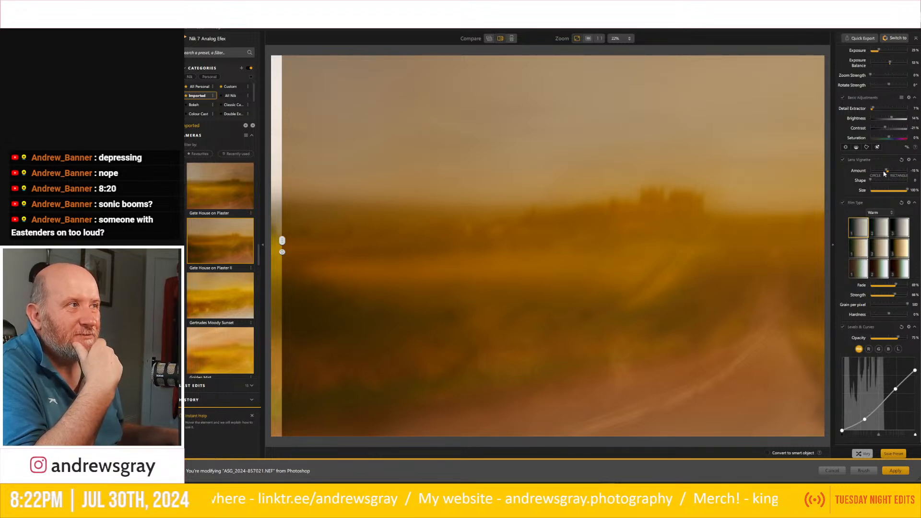
- Set the Double Exposure's Exposure to about 22%
scroll(885, 174, "up", 4)
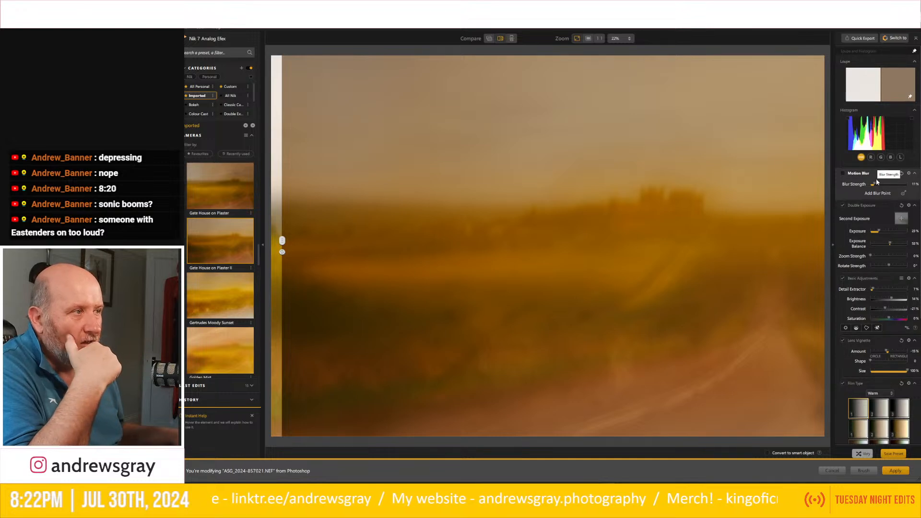
left_click(881, 231)
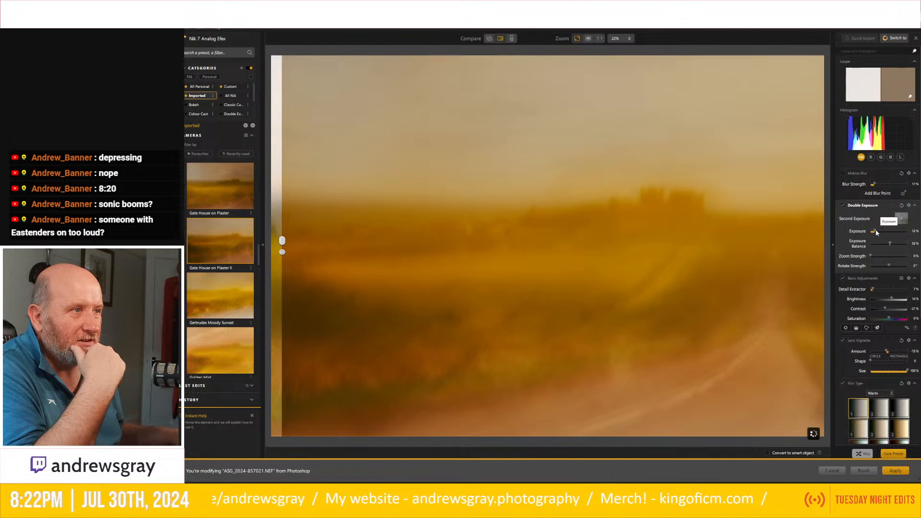
left_click_drag(875, 233, 881, 232)
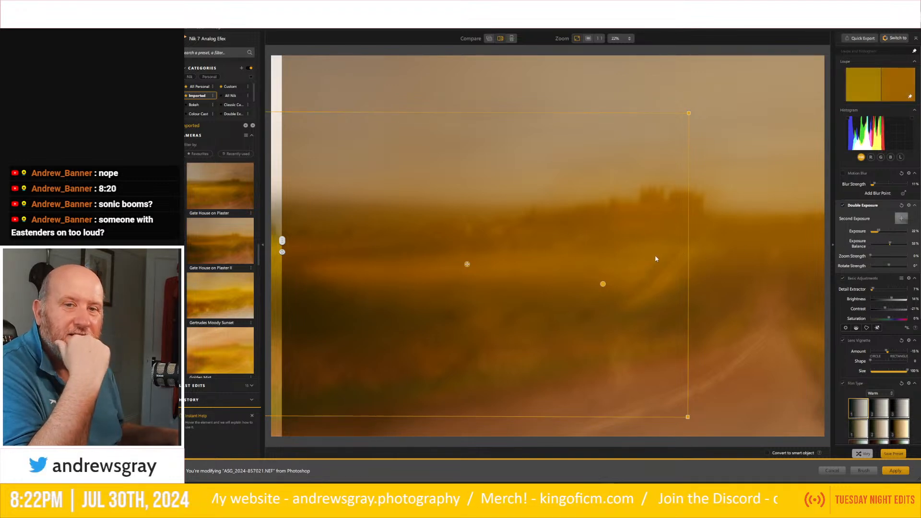
- Set the Double Exposure's Exposure Balance to about 60% and reduce the Detail Extractor to 0%
left_click(883, 246)
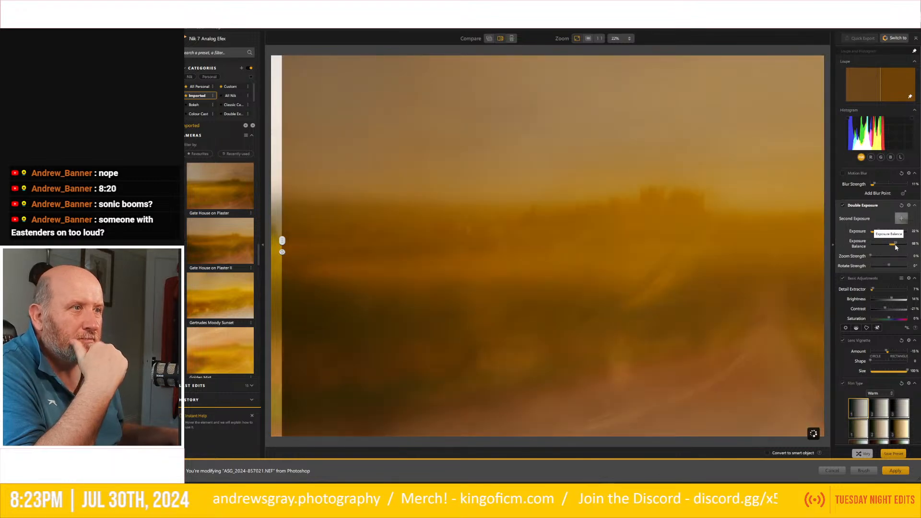
left_click_drag(896, 247, 898, 248)
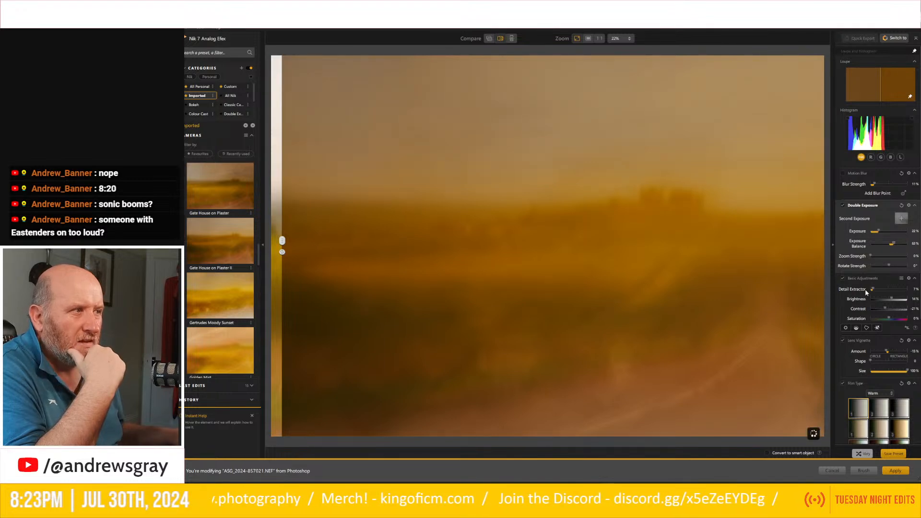
left_click(893, 300)
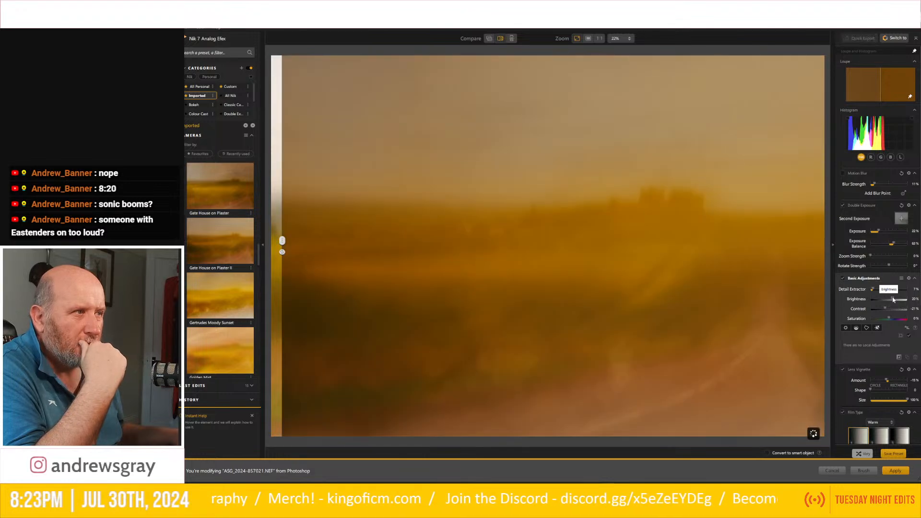
left_click(891, 299)
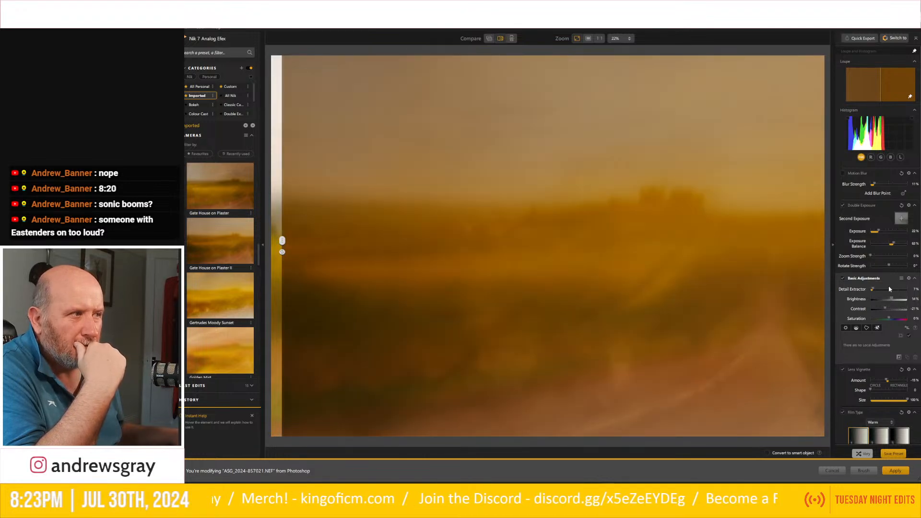
left_click_drag(874, 290, 866, 291)
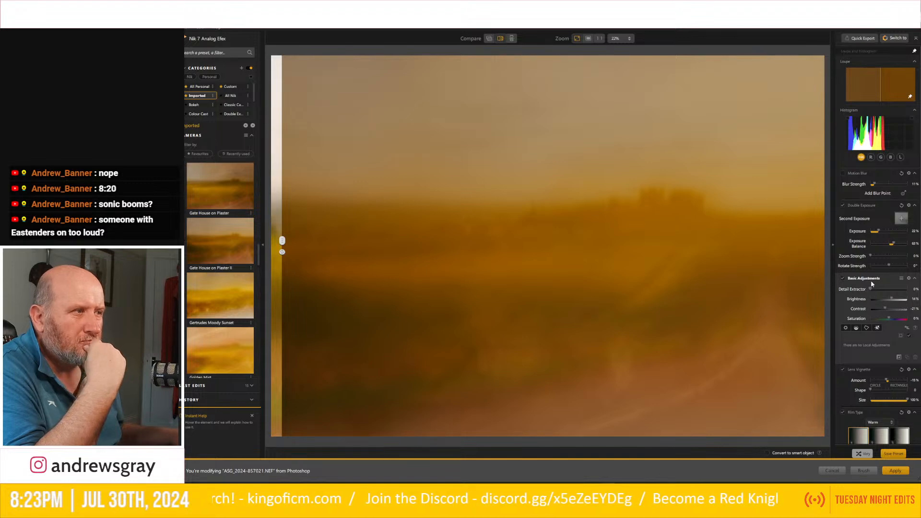
- Set the Contrast in the Basic Adjustments to about -18%
left_click(889, 309)
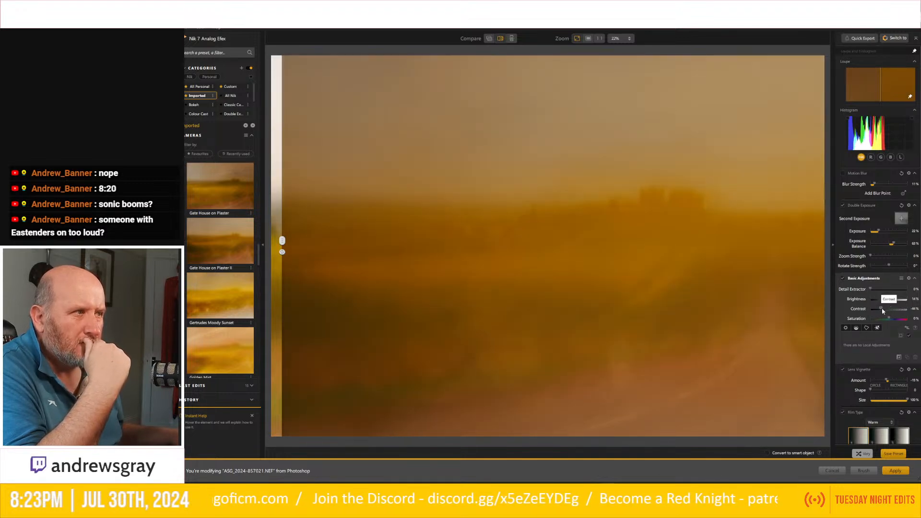
left_click(885, 311)
left_click(886, 310)
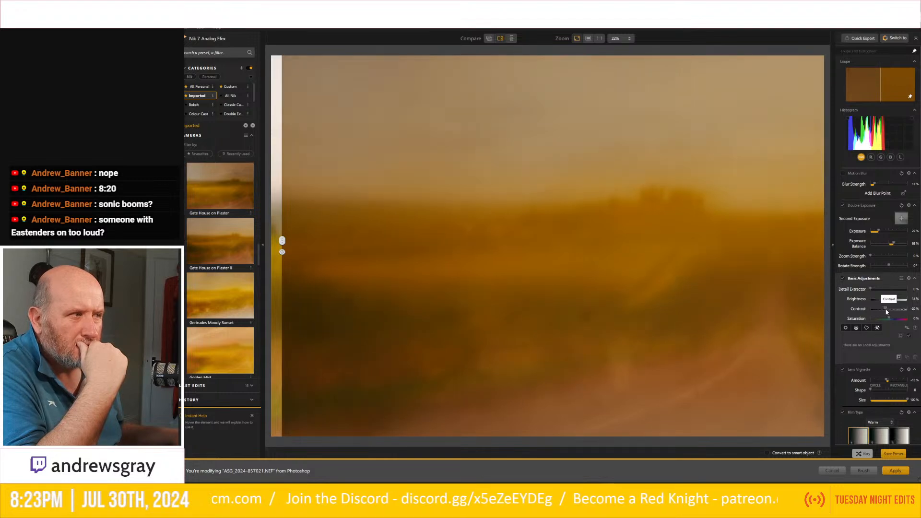
left_click(887, 311)
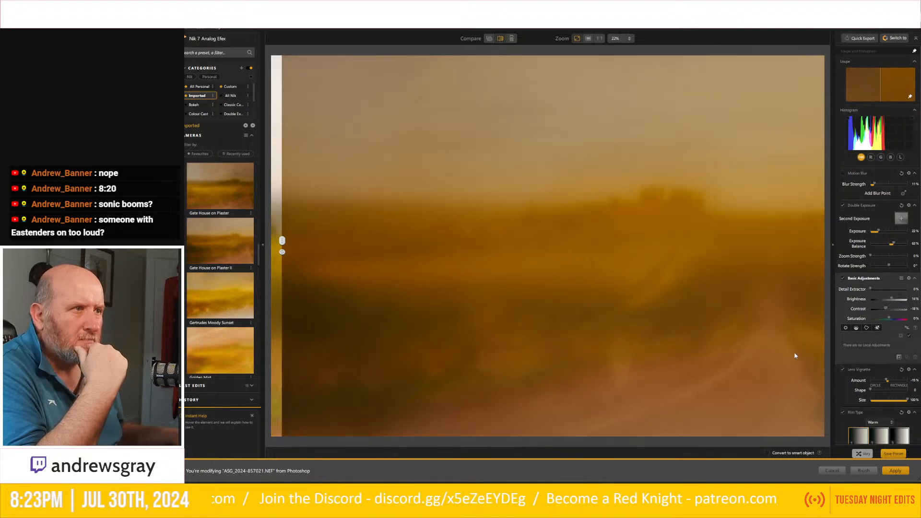
- Move the comparison divider to the image's left edge and set the Brightness to about 16%
left_click_drag(282, 241, 230, 209)
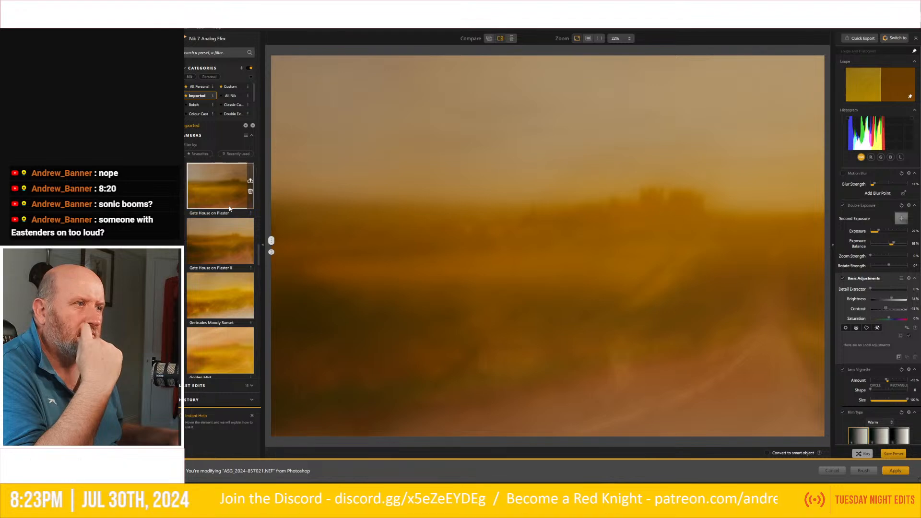
left_click(892, 300)
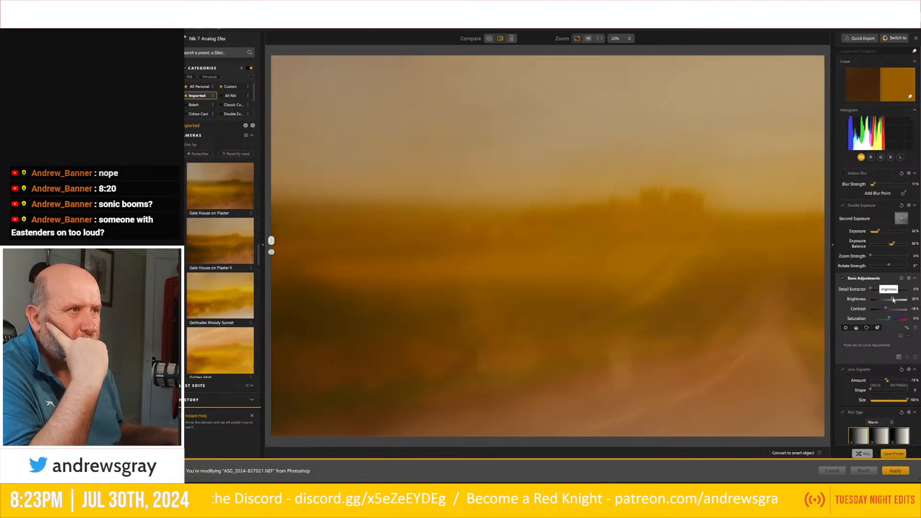
left_click_drag(892, 300, 892, 299)
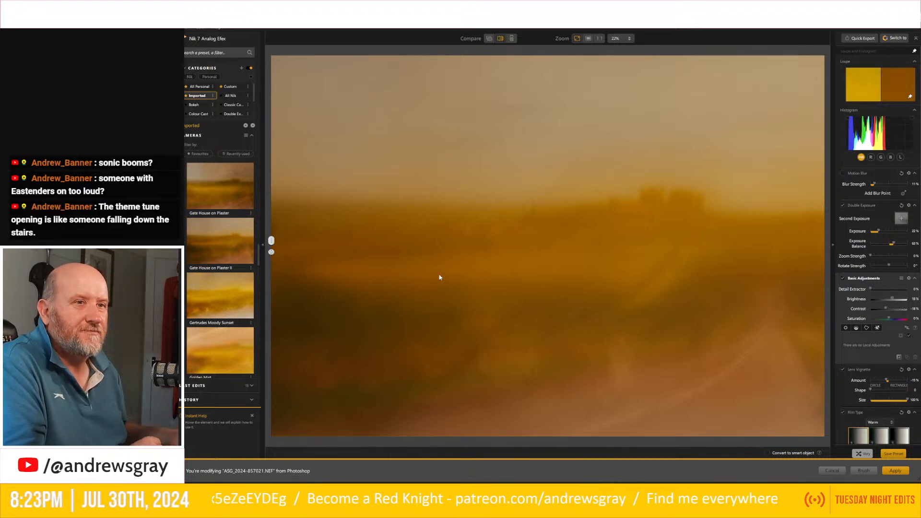
- Browse the remaining imported camera presets down to the on reservation preset and return to Abbey on Fire
scroll(214, 239, "down", 4)
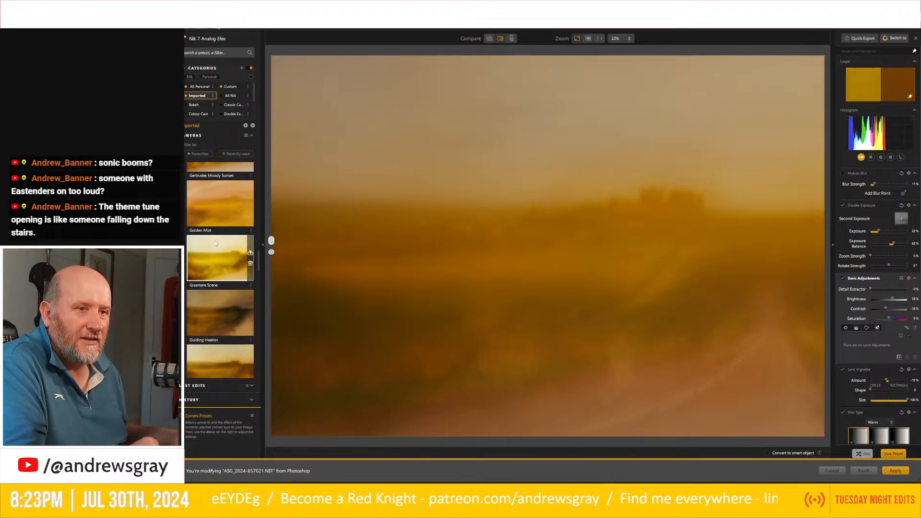
scroll(214, 238, "down", 5)
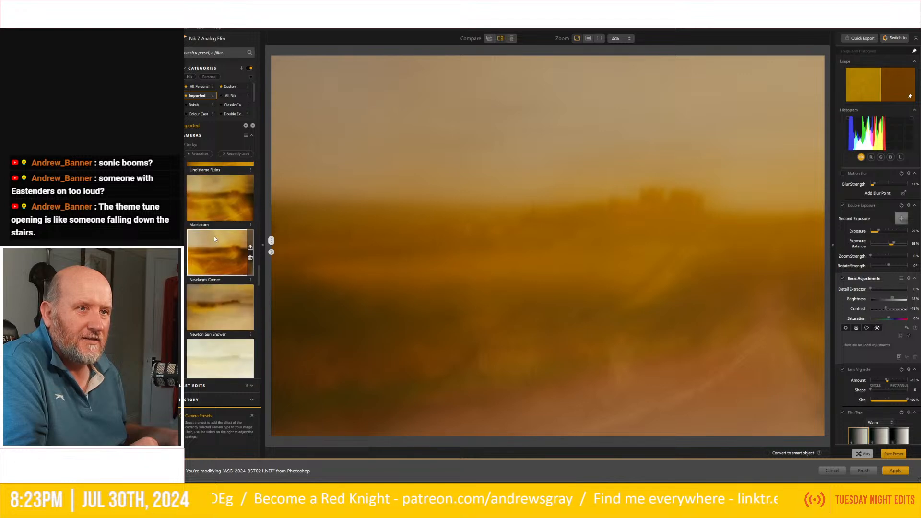
scroll(214, 238, "down", 2)
scroll(214, 234, "down", 10)
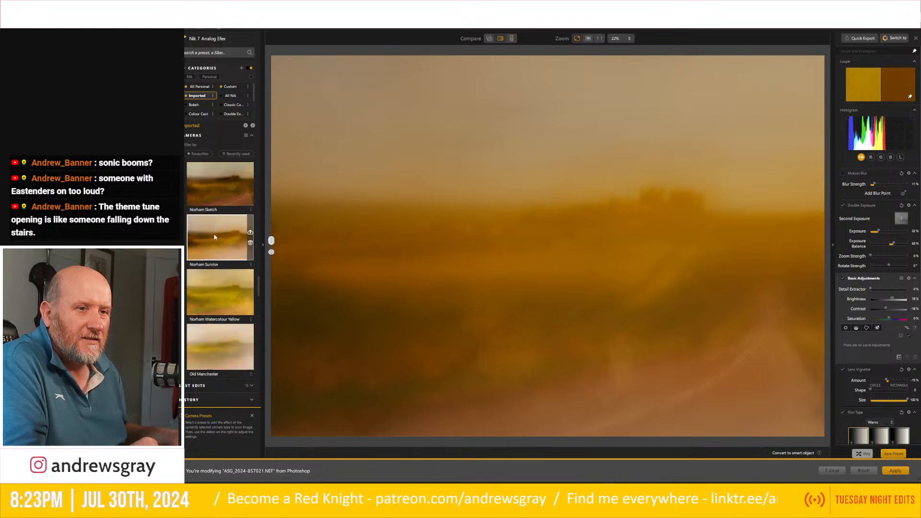
scroll(214, 235, "down", 10)
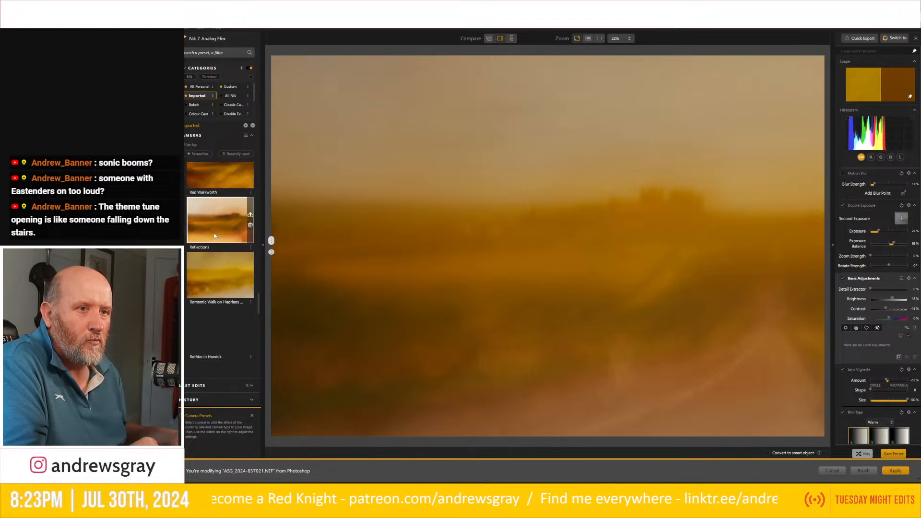
scroll(214, 236, "down", 10)
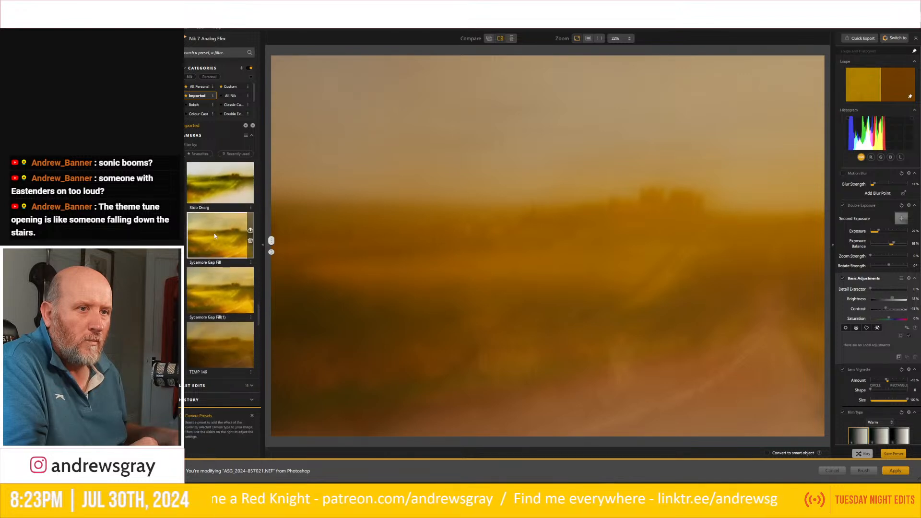
scroll(215, 236, "down", 6)
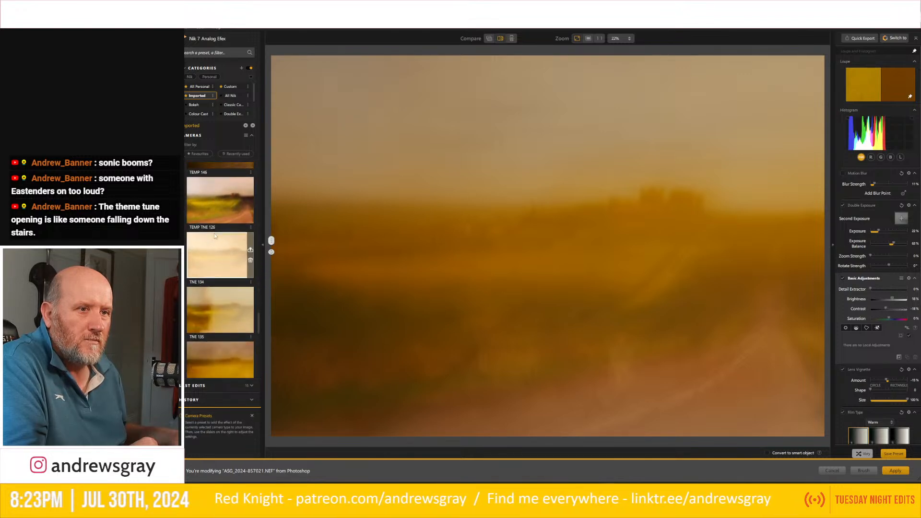
scroll(214, 236, "down", 8)
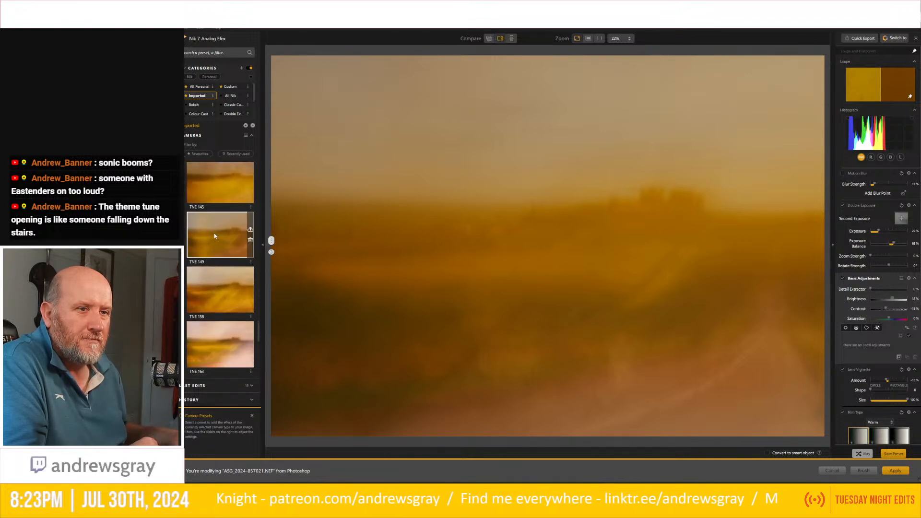
scroll(214, 235, "down", 8)
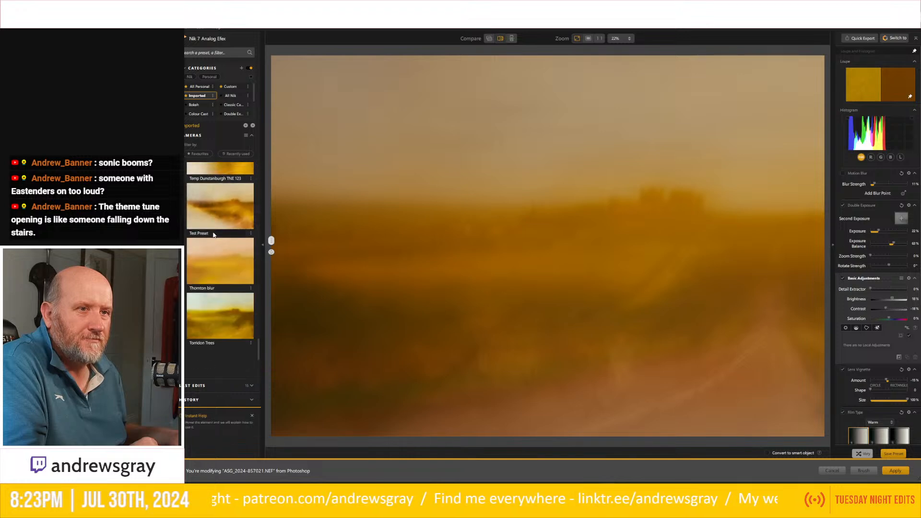
scroll(213, 232, "down", 5)
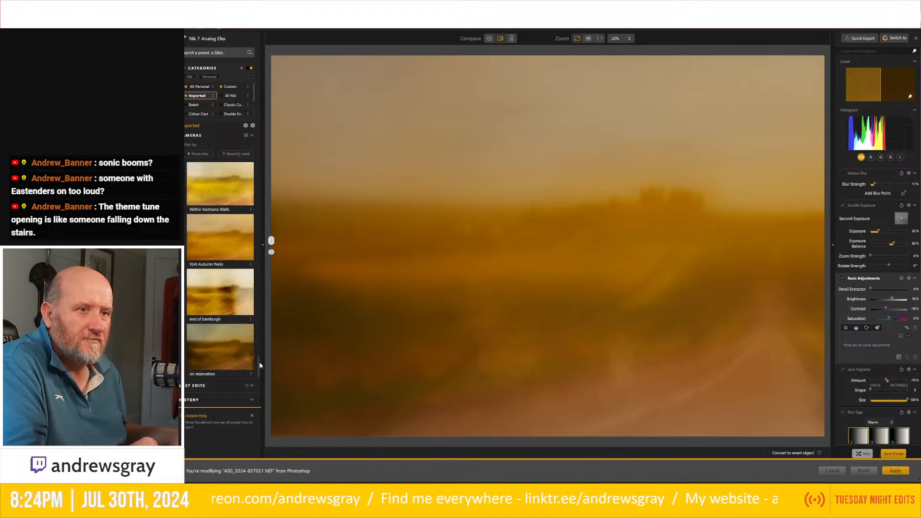
left_click_drag(261, 365, 275, 142)
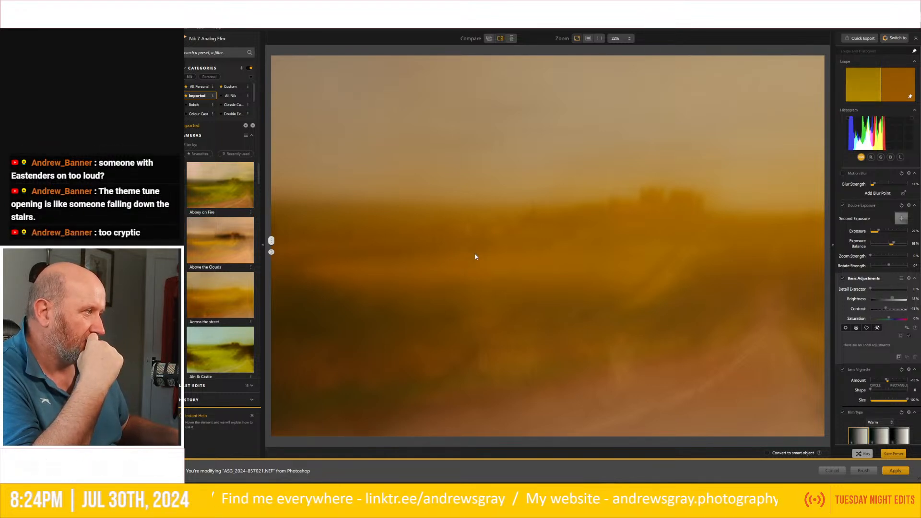
mouse_move(272, 241)
left_mouse_down()
mouse_move(806, 278)
mouse_move(272, 241)
left_mouse_up()
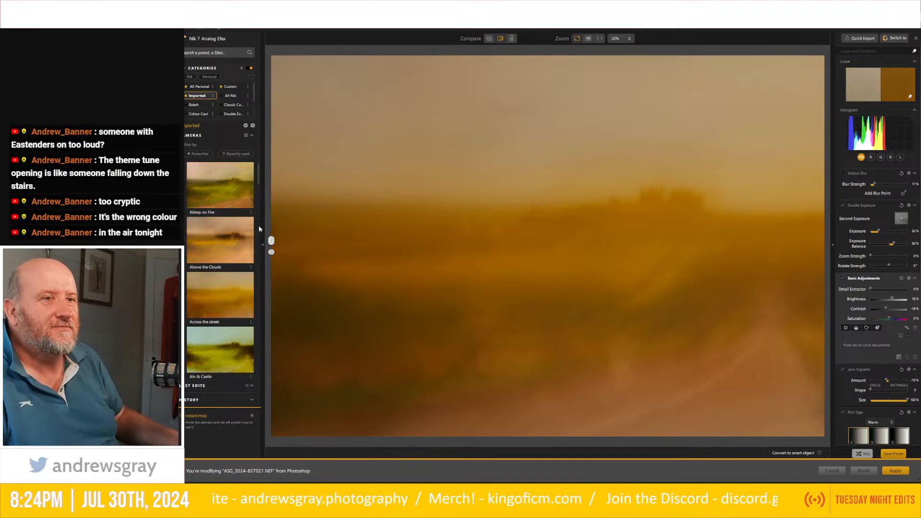
left_click_drag(271, 241, 404, 246)
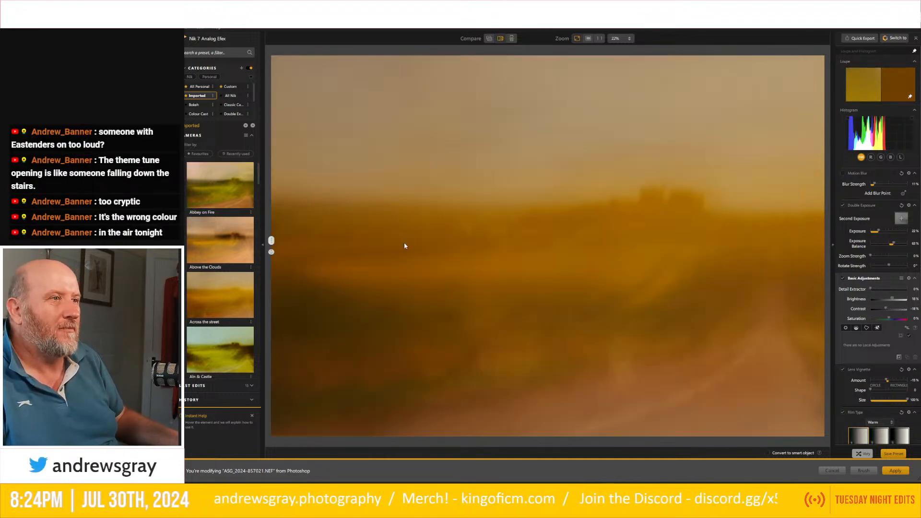
left_click_drag(225, 226, 255, 222)
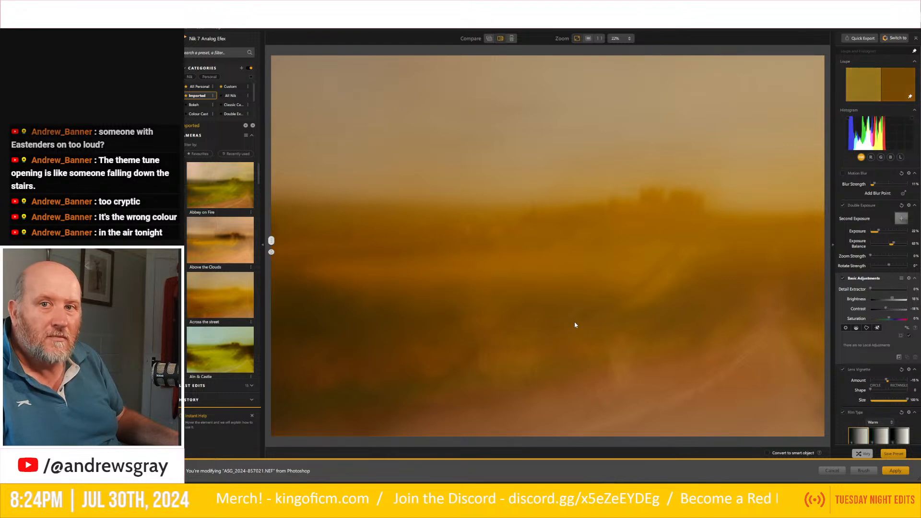
- Apply the Analog Efex edit and move its new layer beneath the earlier Nik 7 Analog Efex layer in Photoshop
left_click(895, 471)
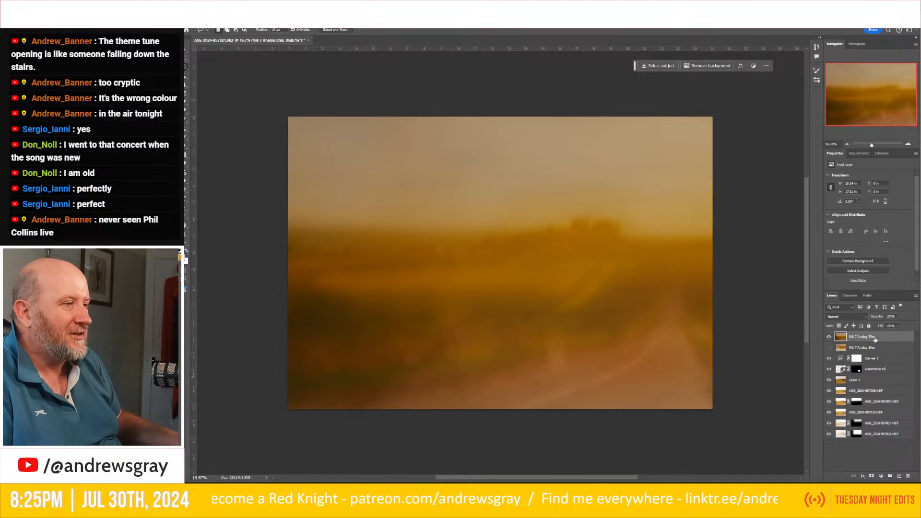
left_click_drag(875, 339, 877, 351)
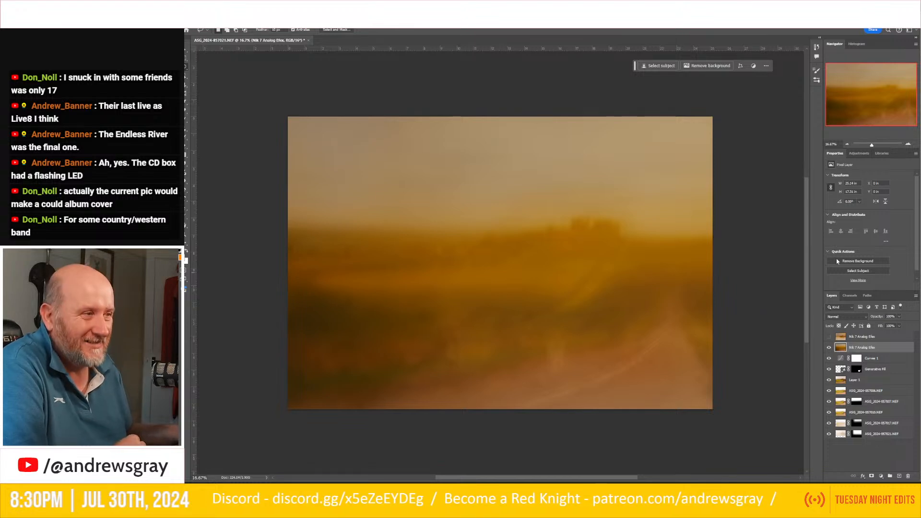
- Show the upper Nik 7 Analog Efex layer and preview the Screen blend mode on it, keeping Normal
left_click(828, 336)
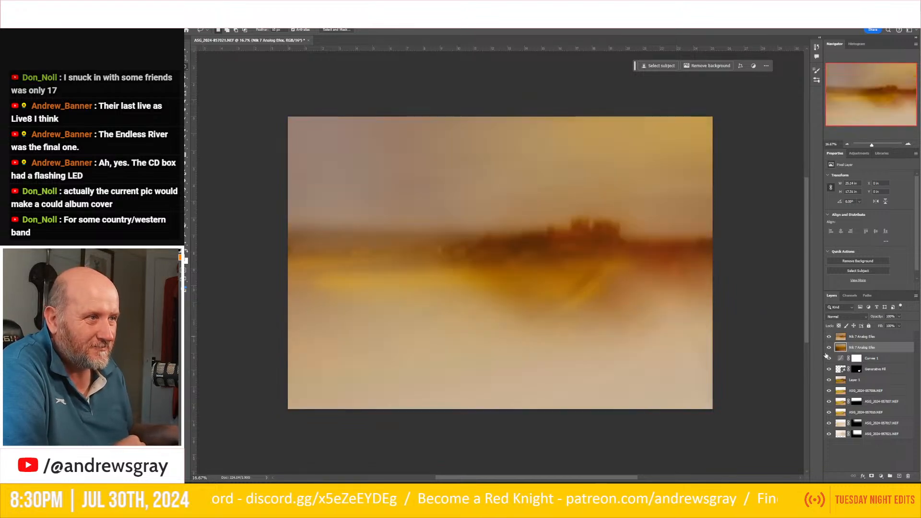
left_click(838, 337)
left_click(845, 317)
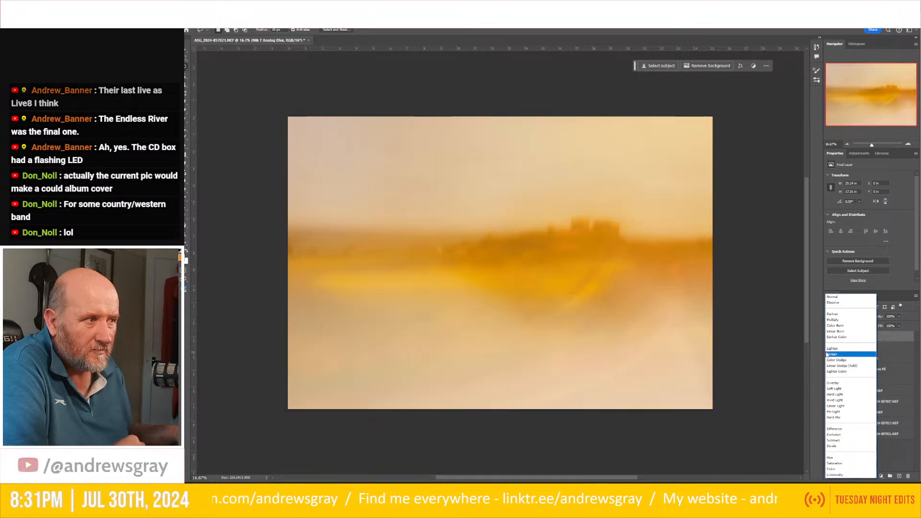
left_click(835, 296)
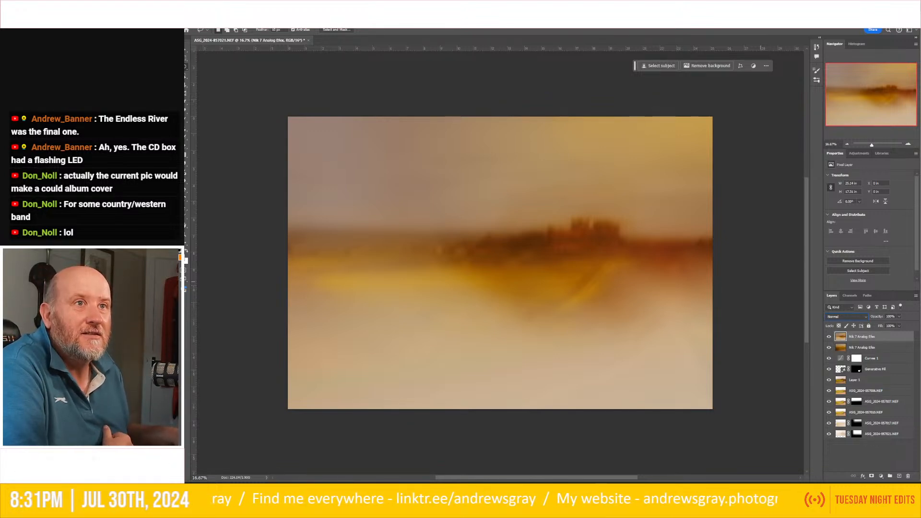
left_click(192, 22)
left_click(211, 94)
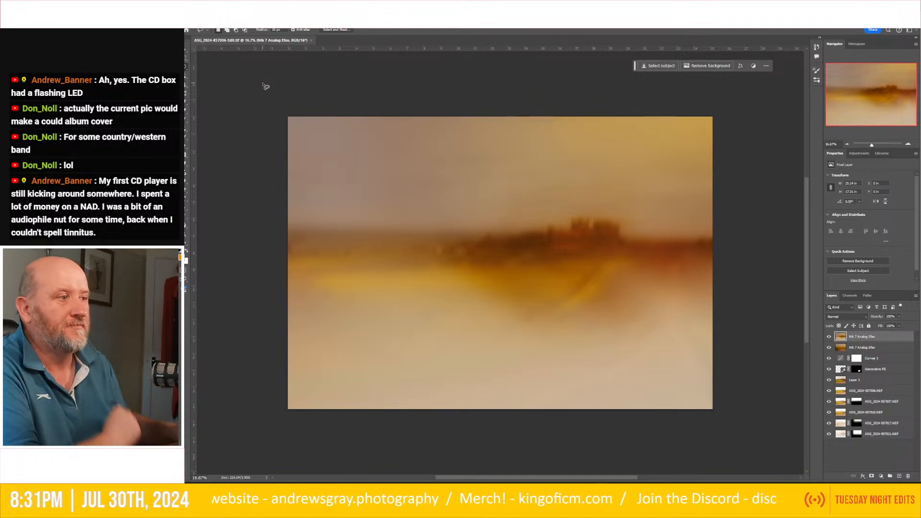
- Hide the upper Nik 7 Analog Efex layer and flatten the image
left_click(828, 337)
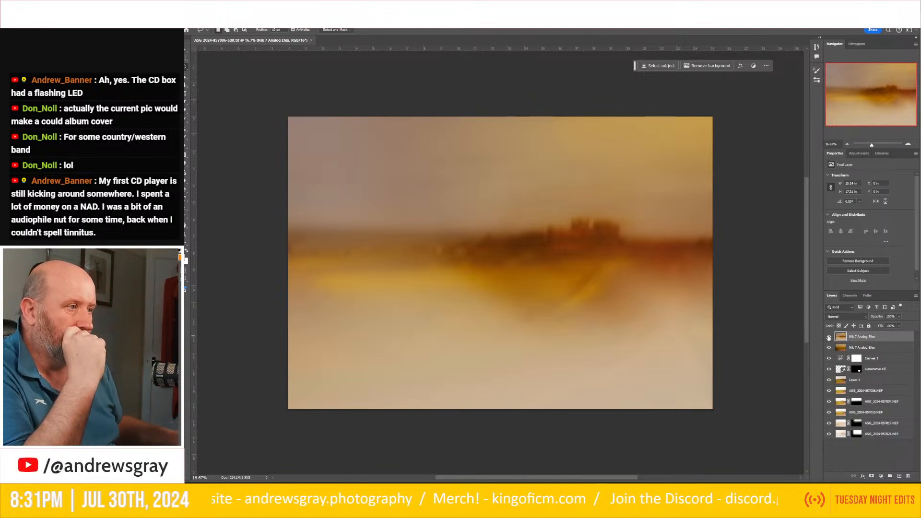
left_click(916, 295)
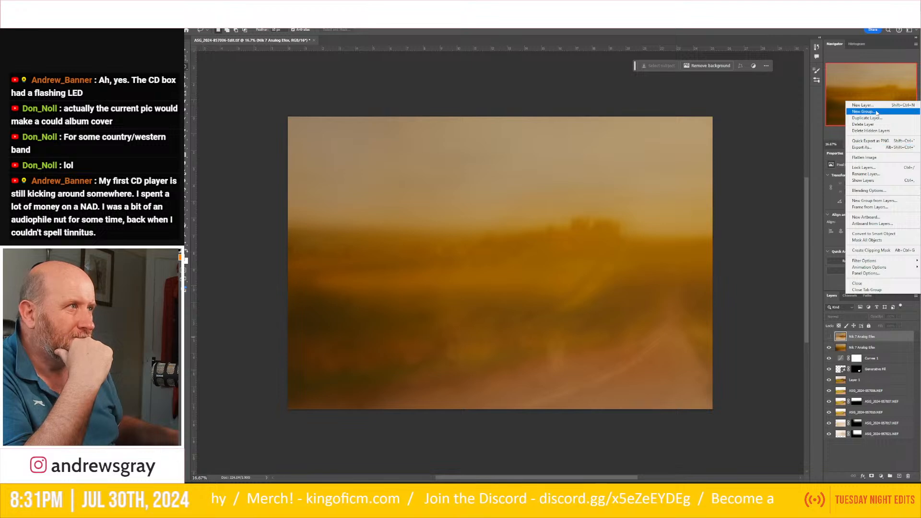
left_click(866, 158)
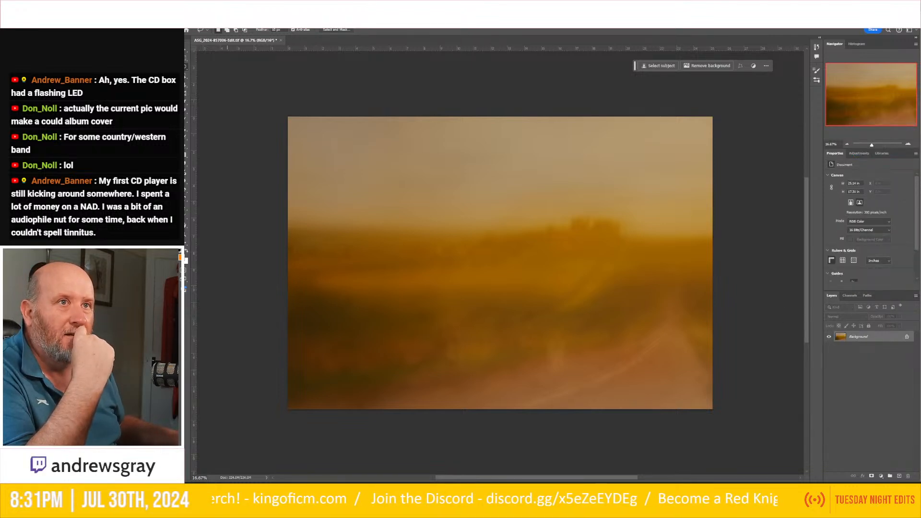
left_click(193, 21)
left_click(230, 101)
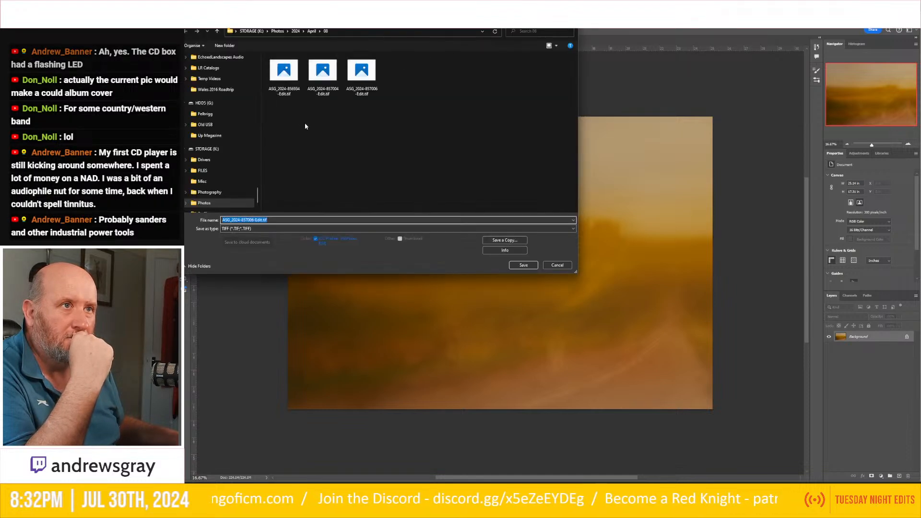
left_click(269, 219)
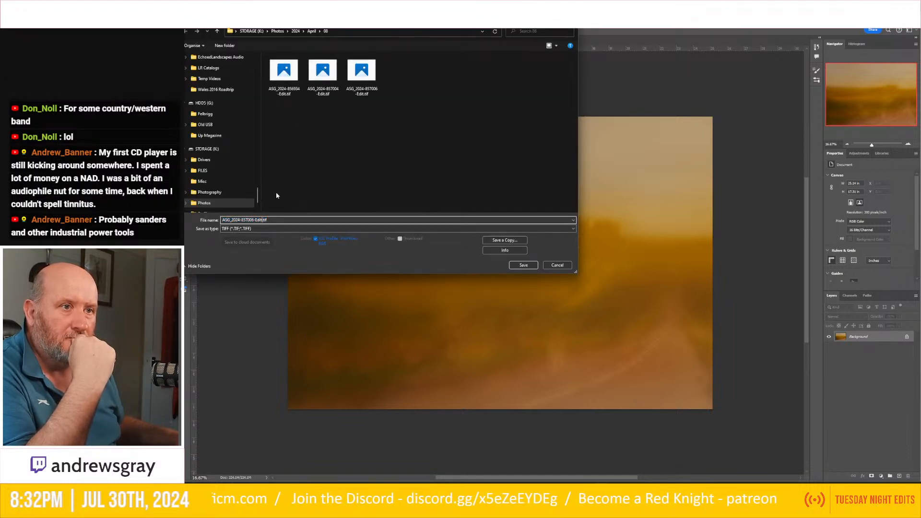
type("2")
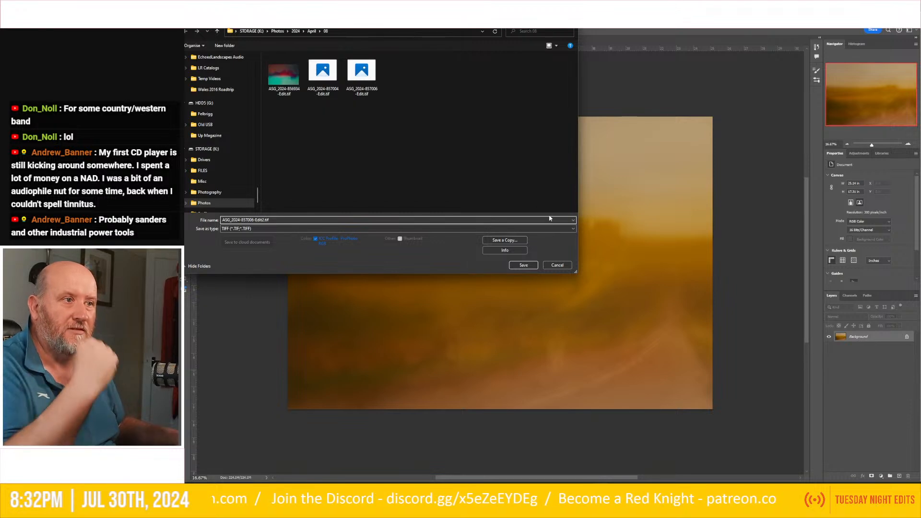
left_click(532, 266)
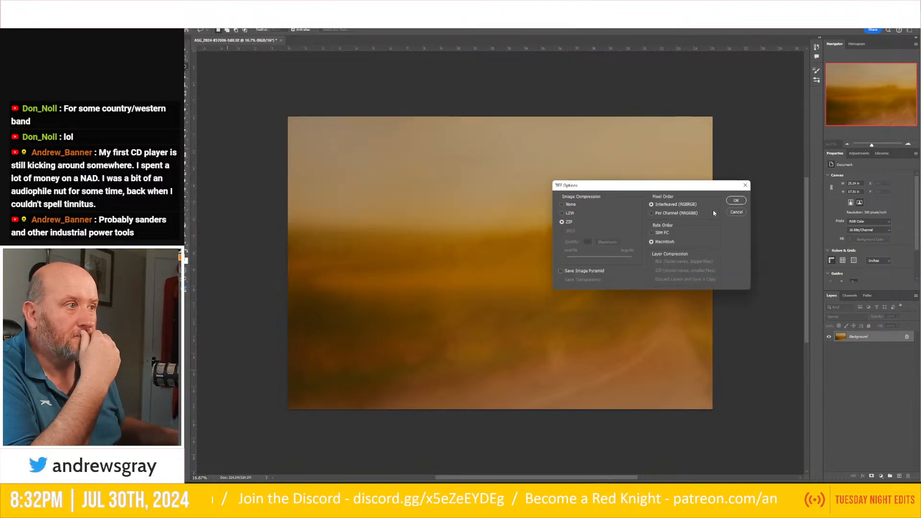
left_click(736, 201)
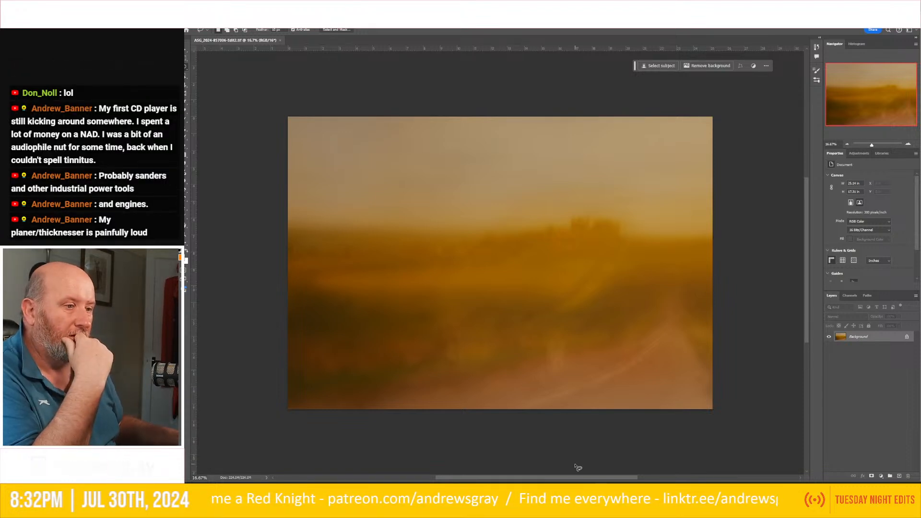
key("alt+Tab")
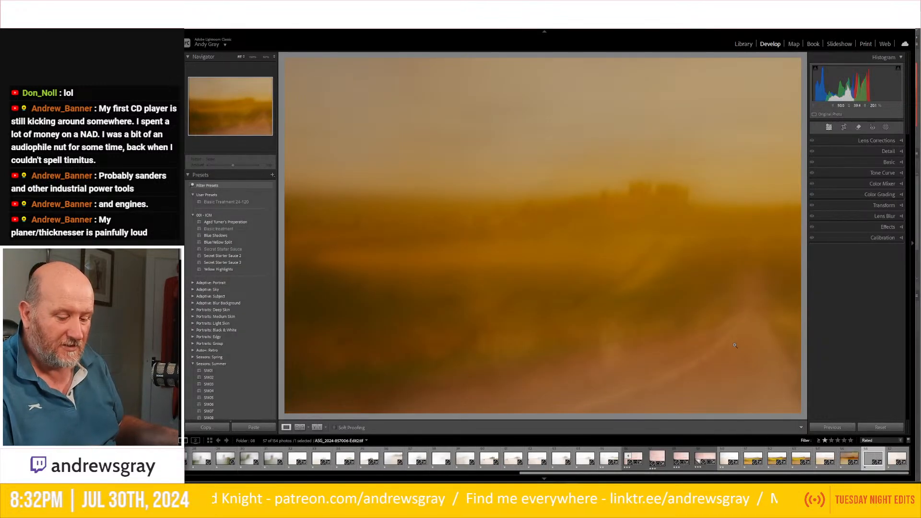
key("3")
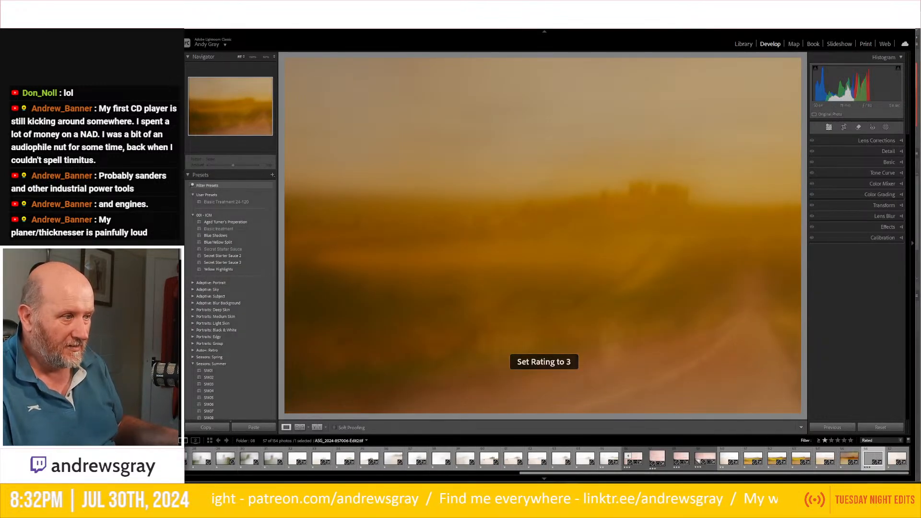
left_click(849, 453)
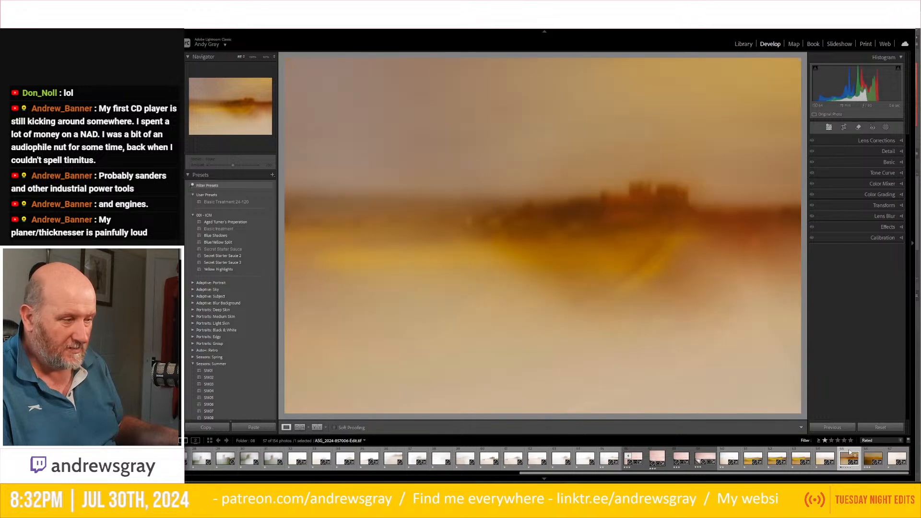
key("3")
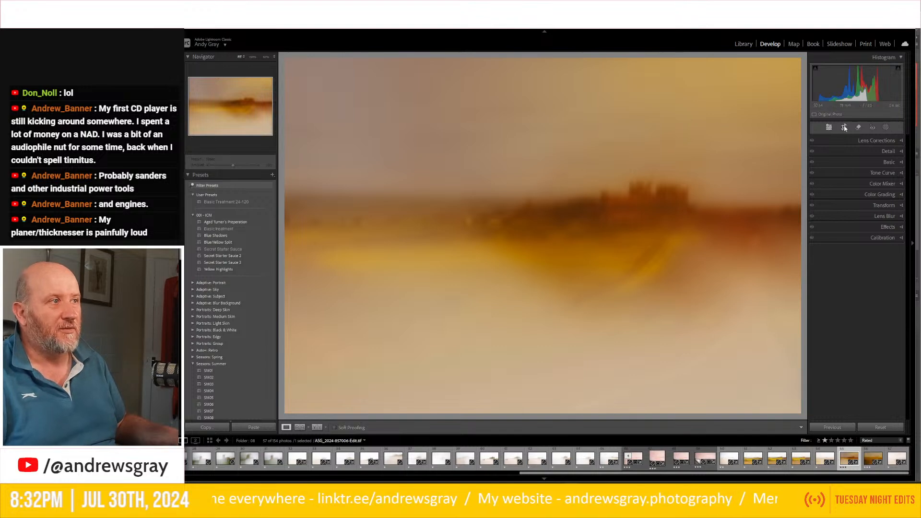
right_click(597, 211)
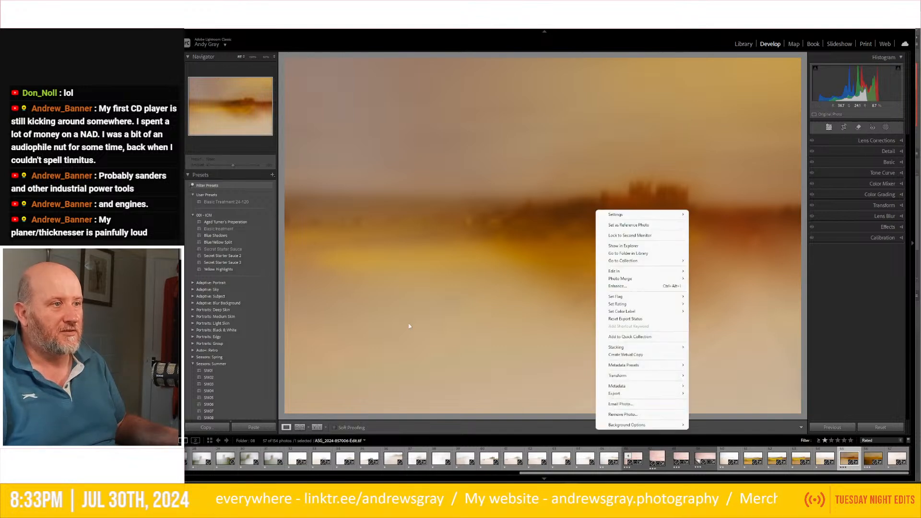
left_click(644, 355)
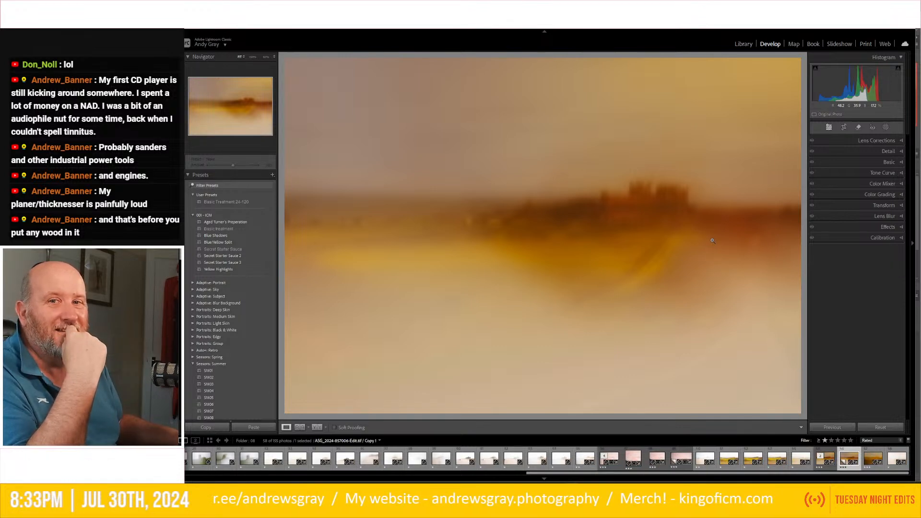
left_click(843, 127)
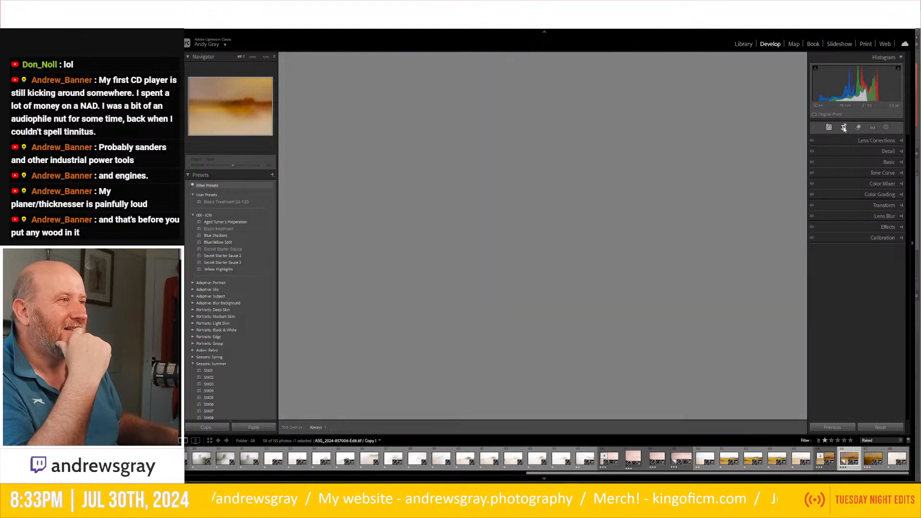
left_click(881, 152)
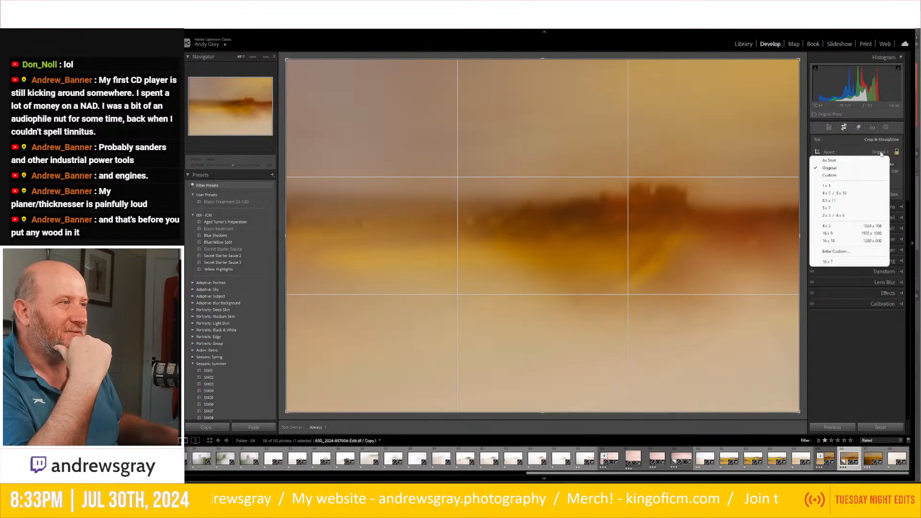
left_click(854, 238)
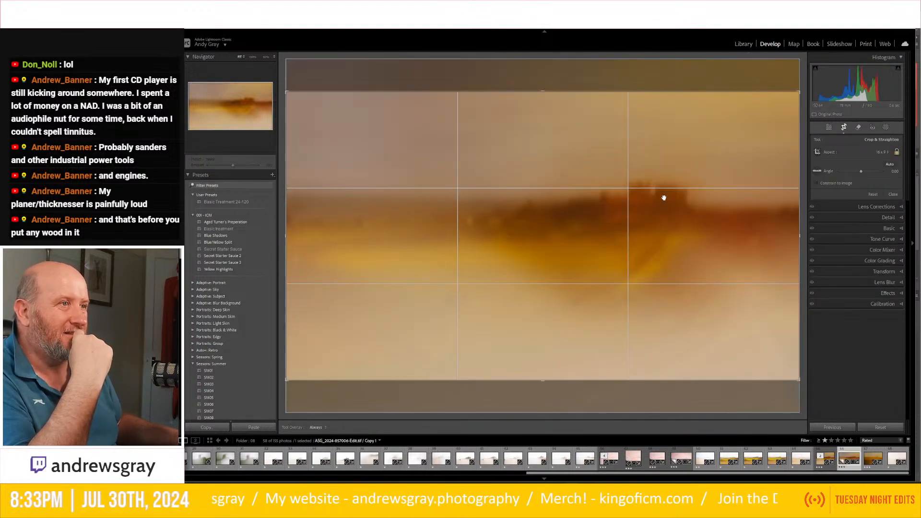
left_click_drag(662, 197, 639, 255)
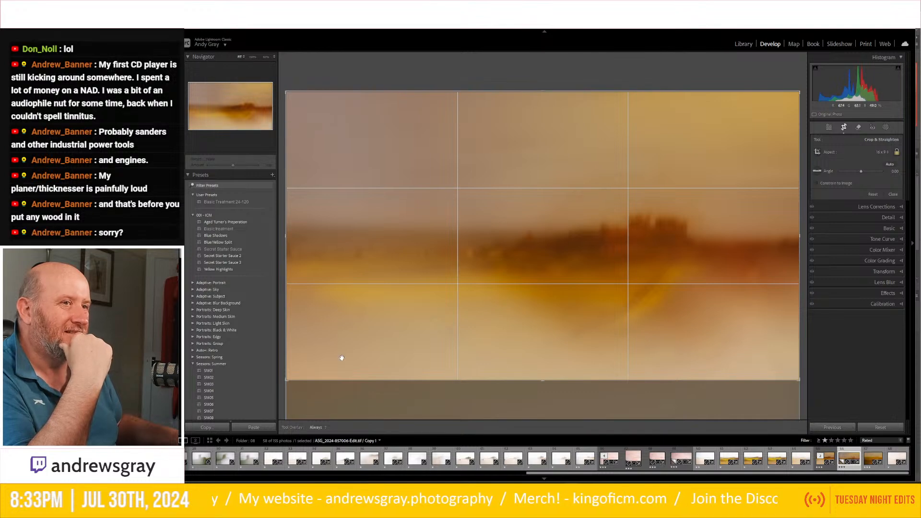
left_click_drag(294, 373, 289, 374)
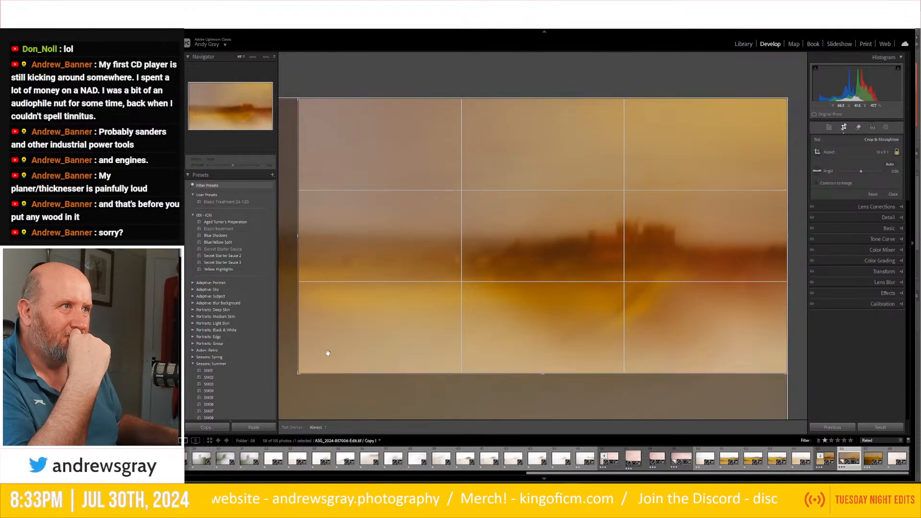
left_click_drag(513, 250, 482, 251)
key("r")
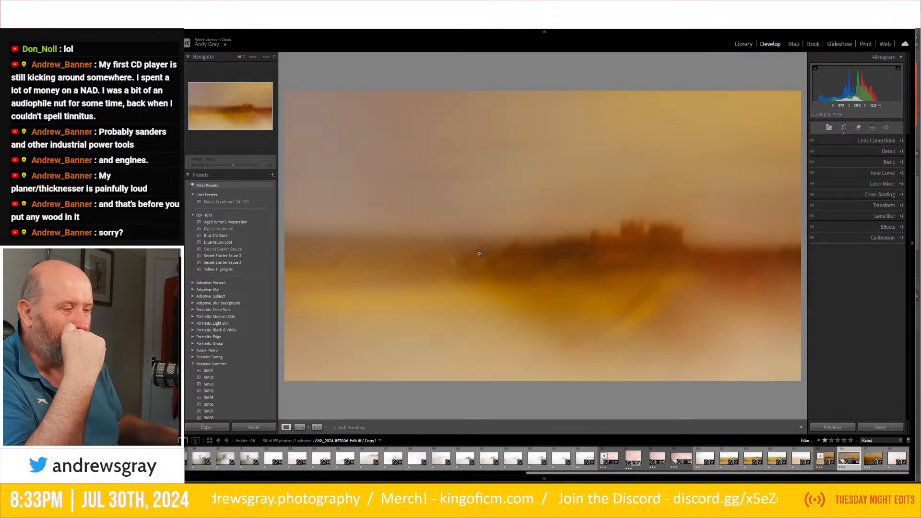
- Create another virtual copy from the 16 x 9 version and crop it to a full-height 1 x 1 square around the castle
right_click(523, 264)
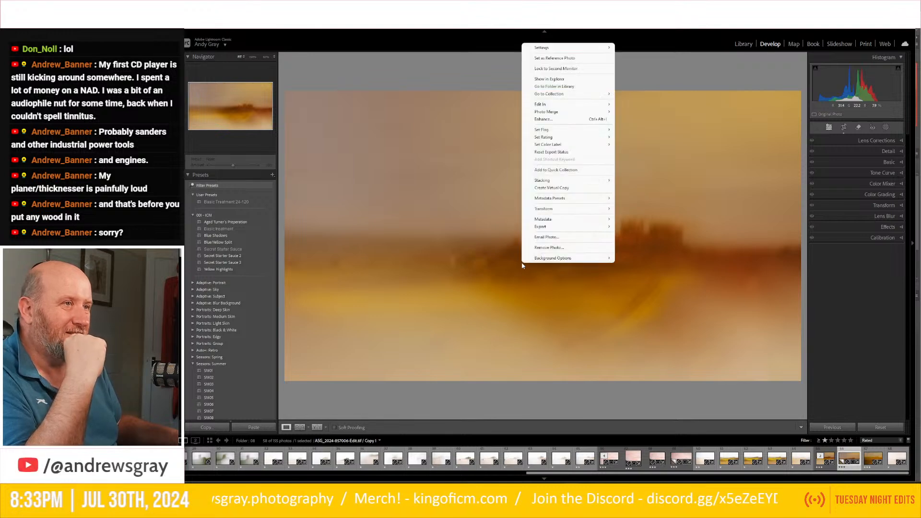
left_click(567, 187)
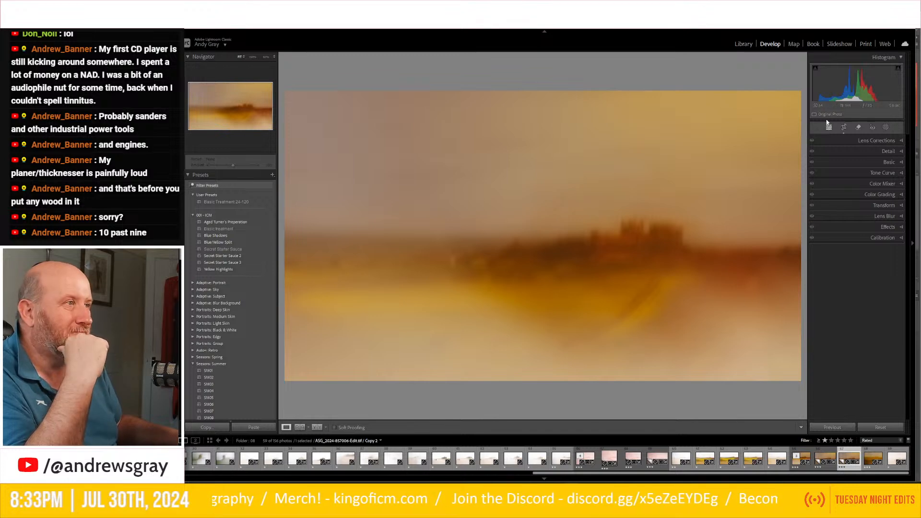
left_click(844, 128)
left_click(882, 152)
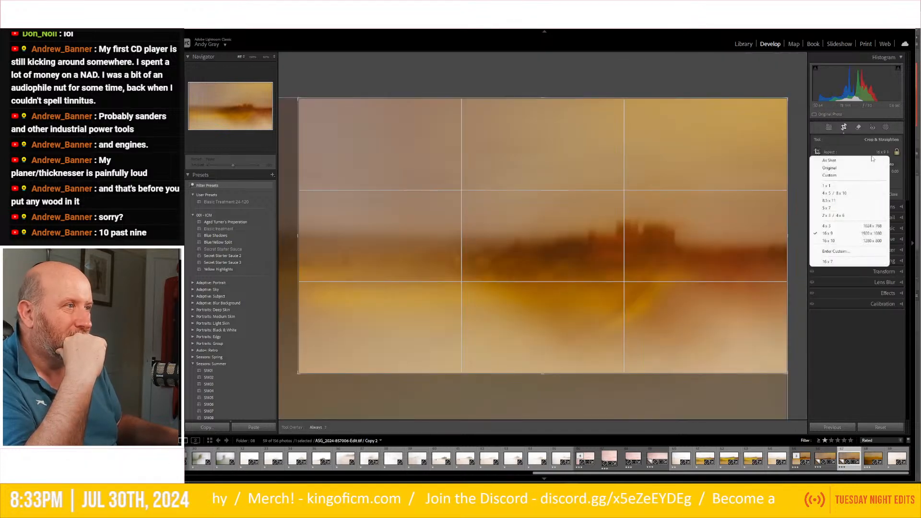
left_click(845, 186)
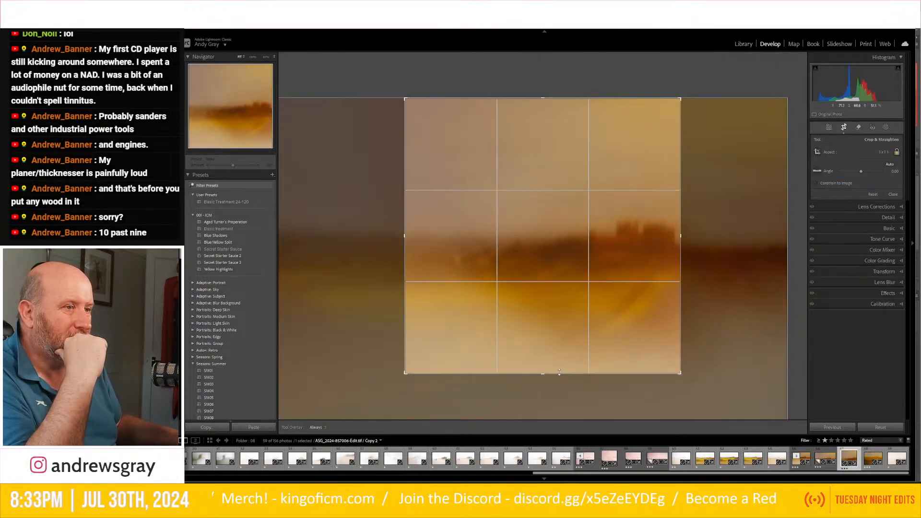
left_click_drag(540, 375, 540, 413)
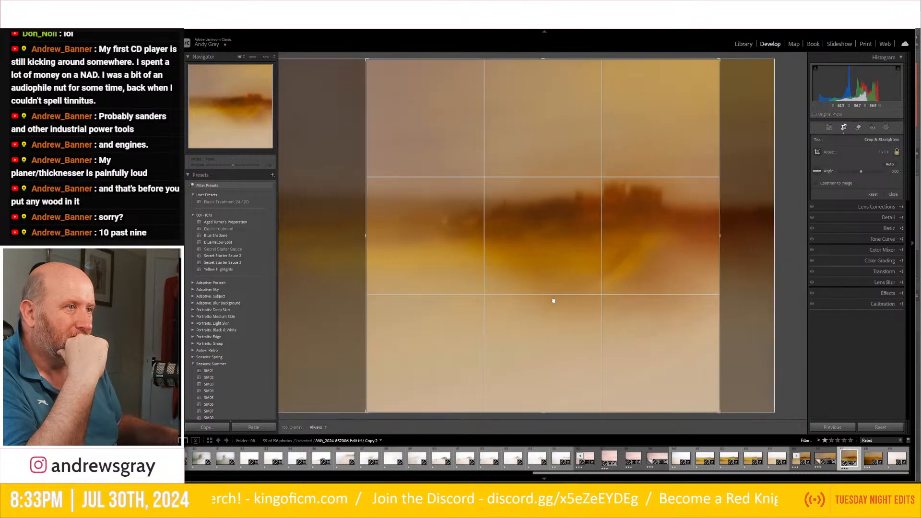
left_click_drag(500, 300, 527, 305)
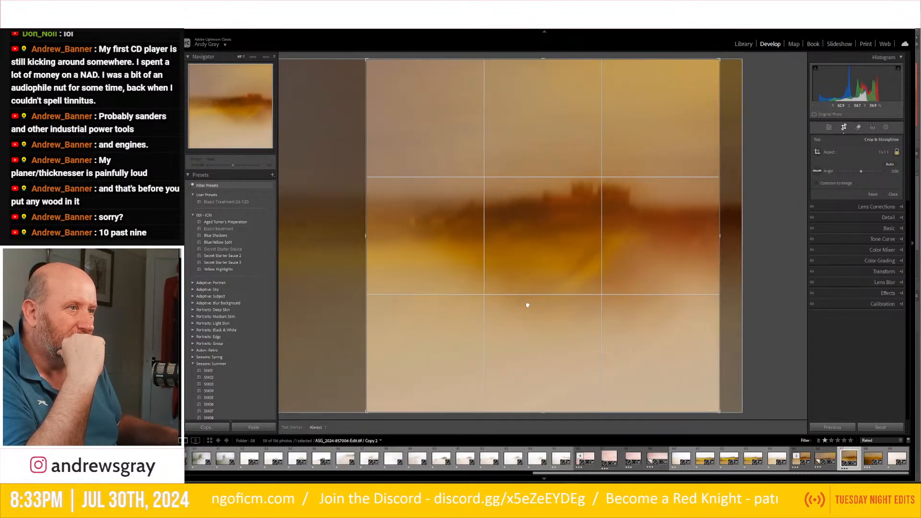
key("Return")
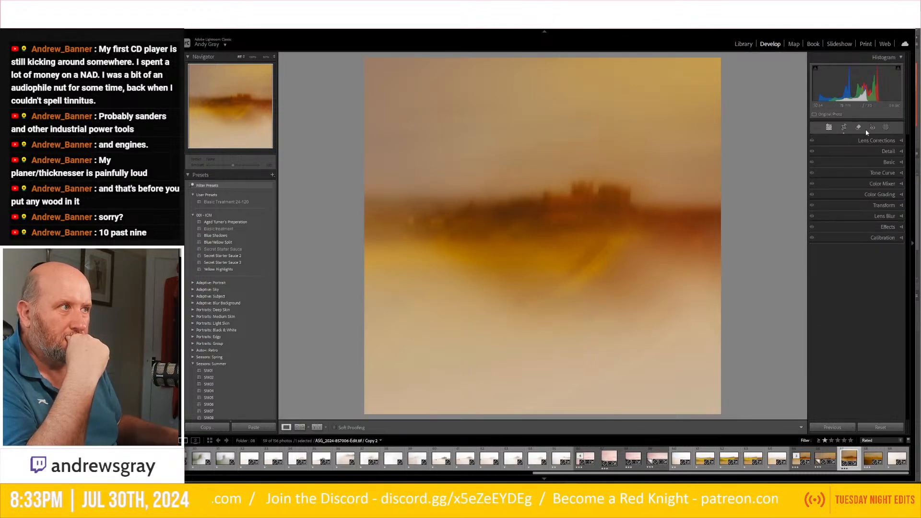
- Recrop this virtual copy to a landscape-oriented 4 x 5 / 8 x 10 frame, enlarged to nearly the full image height around the castle
left_click(843, 129)
left_click(881, 153)
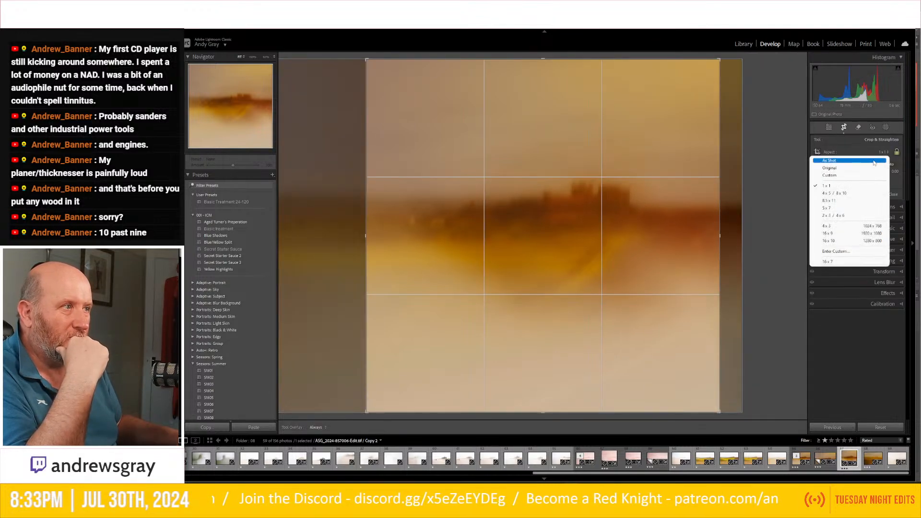
left_click(877, 195)
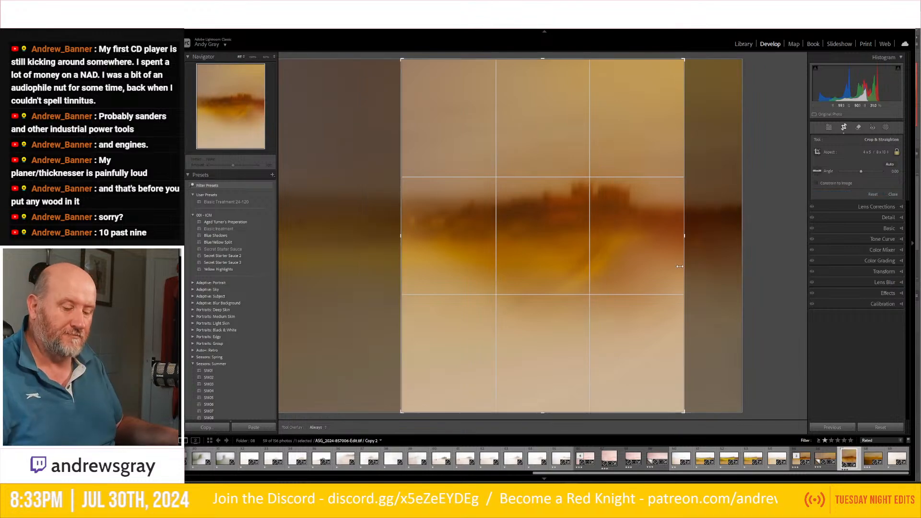
key("x")
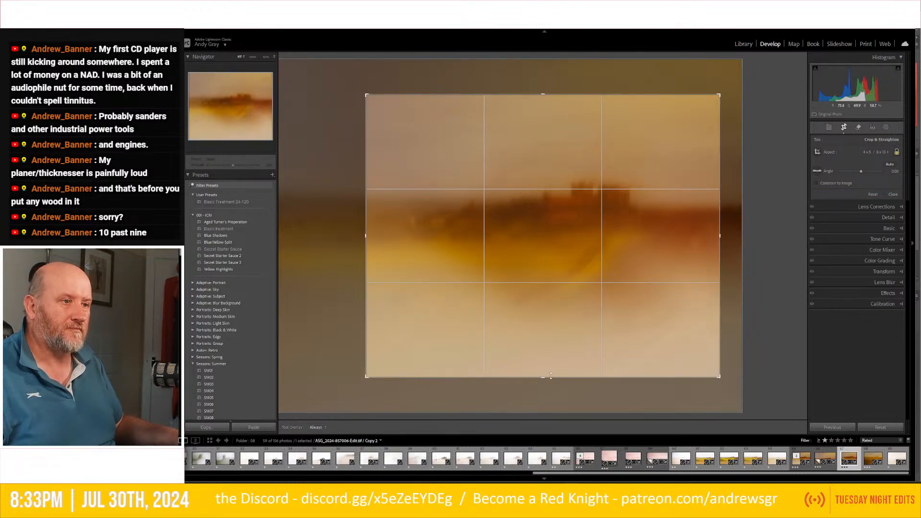
left_click_drag(541, 375, 540, 417)
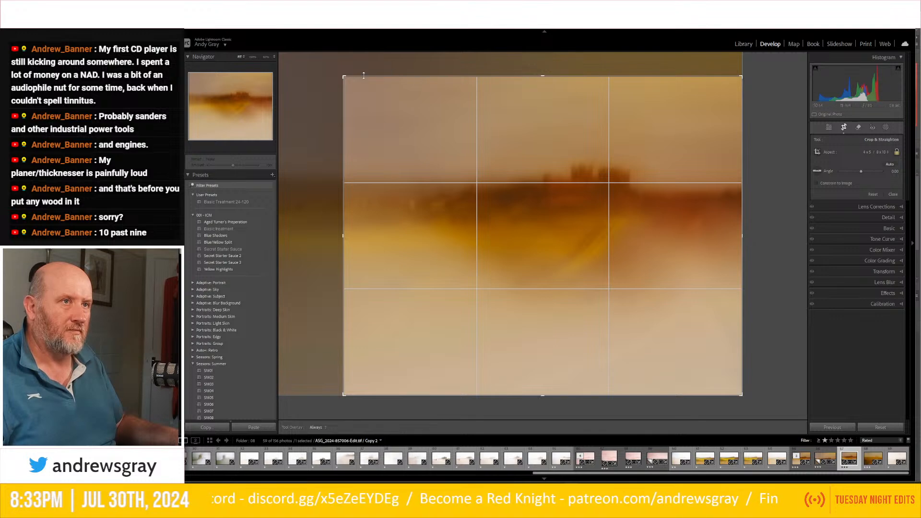
left_click_drag(344, 75, 320, 64)
mouse_move(439, 100)
left_mouse_down()
mouse_move(454, 115)
mouse_move(442, 93)
left_mouse_up()
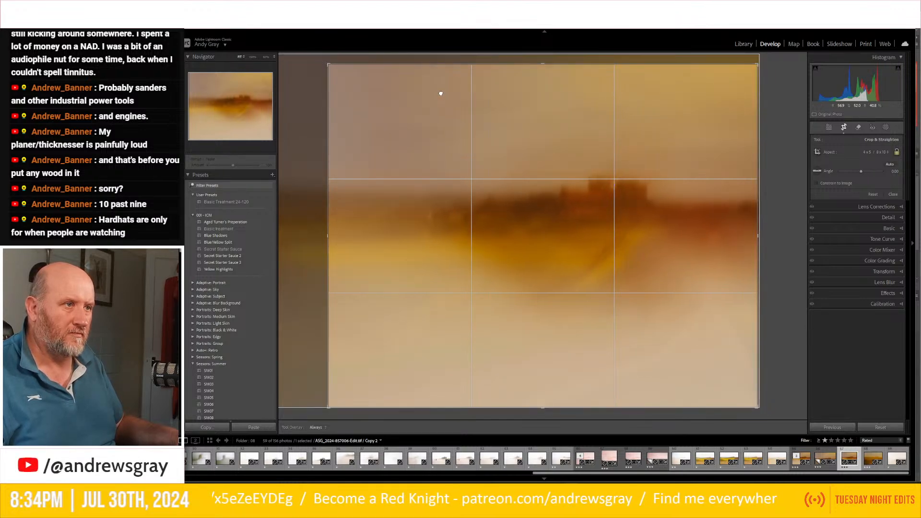
key("Return")
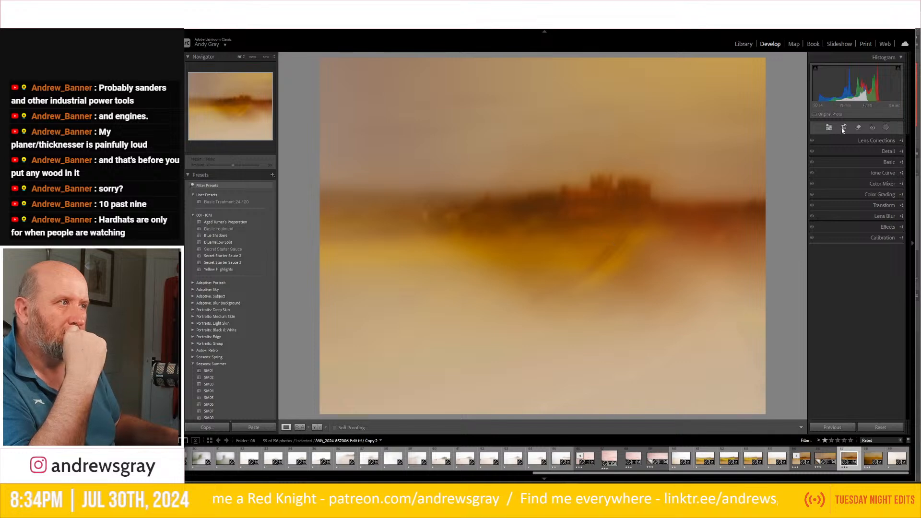
- Create a third virtual copy and crop it to a slightly tighter 1 x 1 square with the castle resting on the upper third line
key("r")
right_click(595, 298)
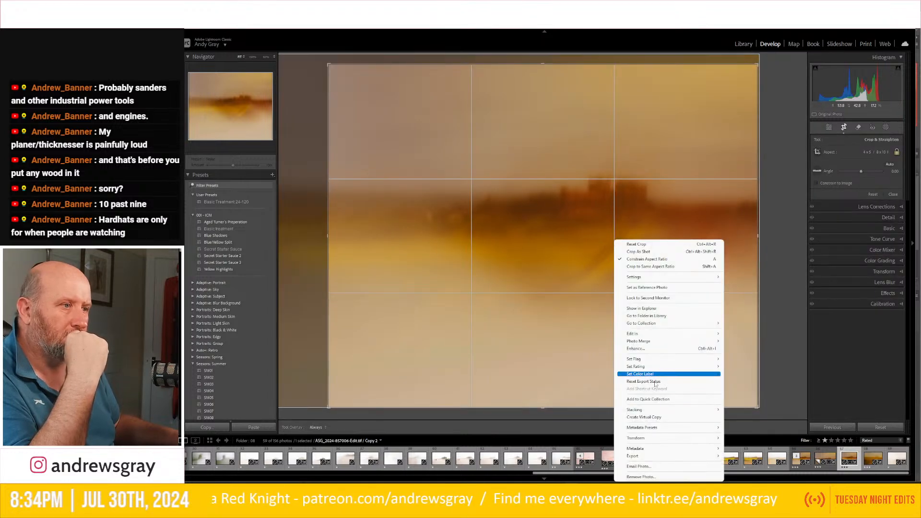
left_click(660, 417)
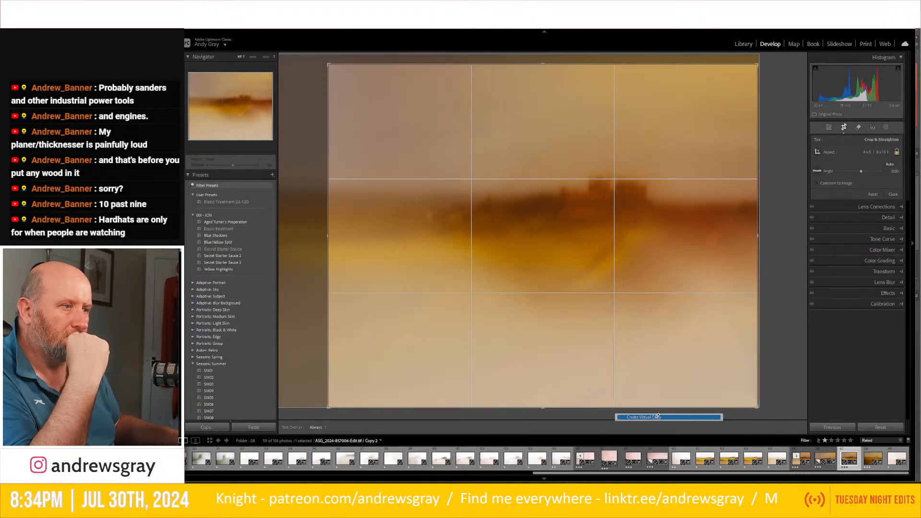
left_click(871, 151)
left_click(838, 186)
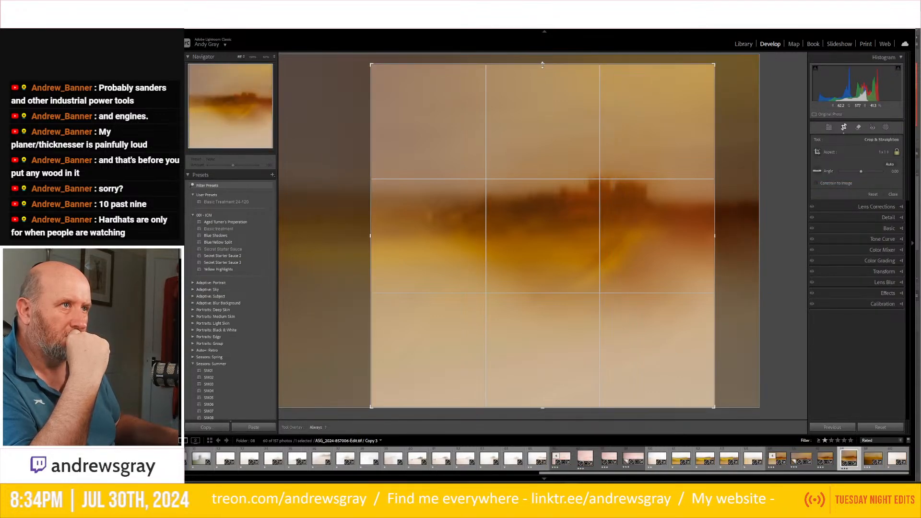
left_click_drag(542, 71, 542, 80)
mouse_move(531, 123)
left_mouse_down()
mouse_move(508, 128)
mouse_move(524, 129)
left_mouse_up()
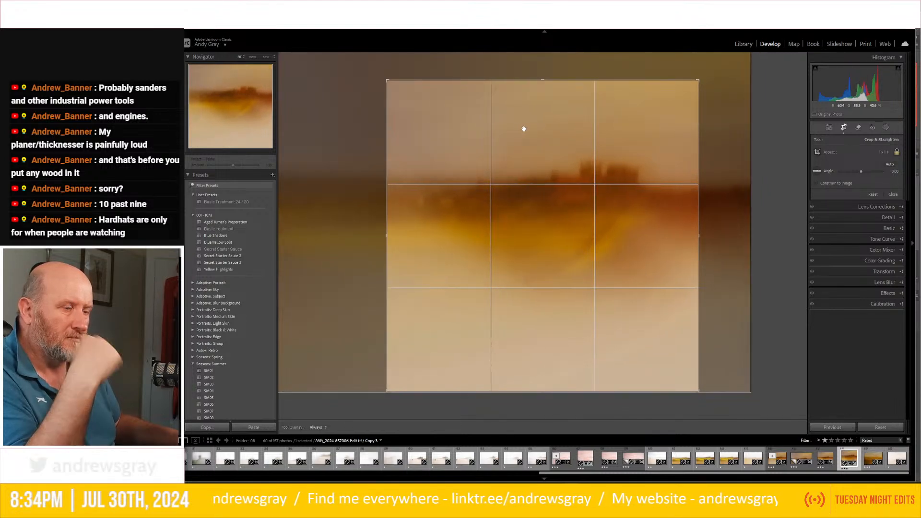
key("Return")
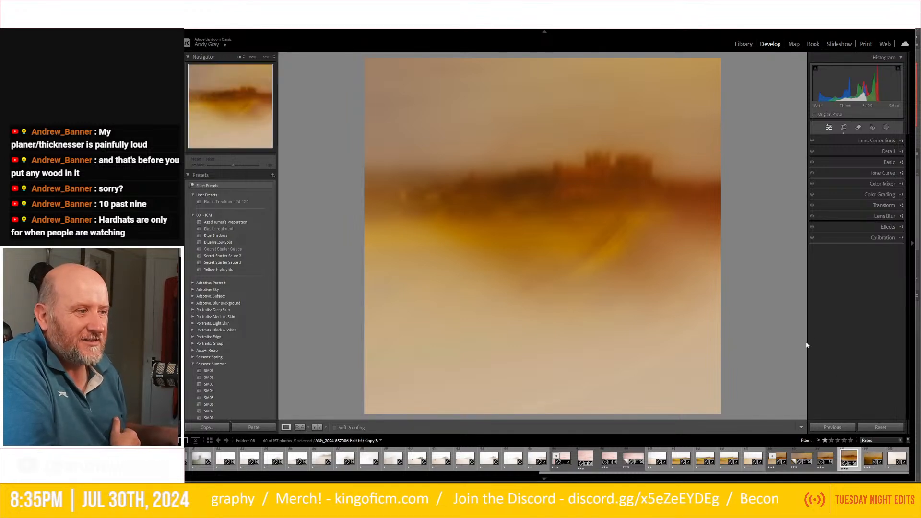
left_click(744, 44)
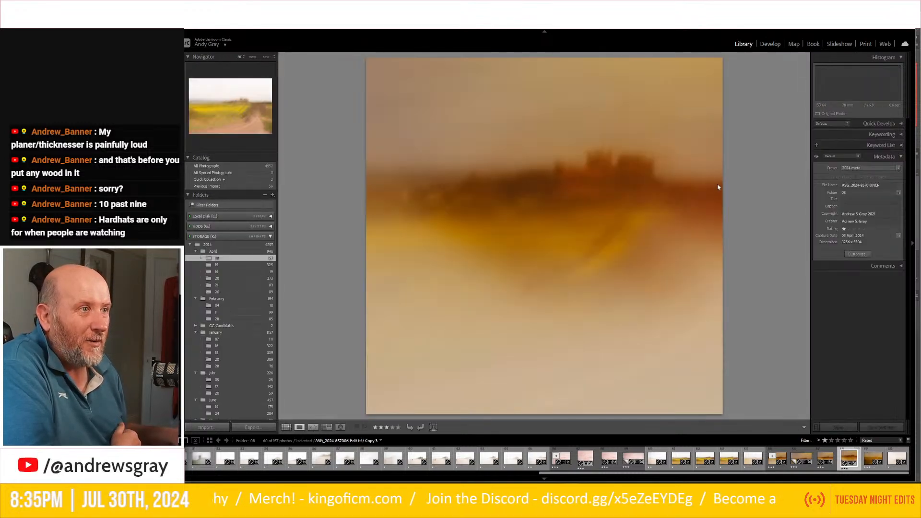
key("Left")
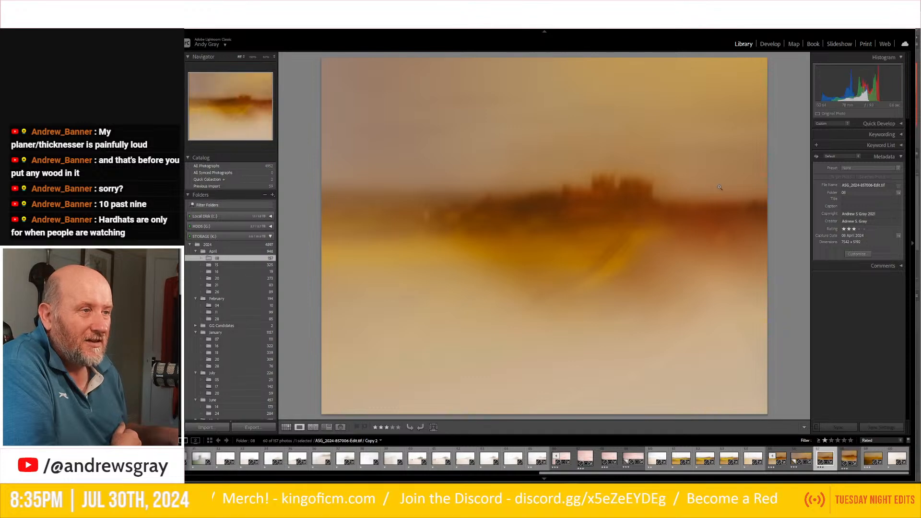
key("Left")
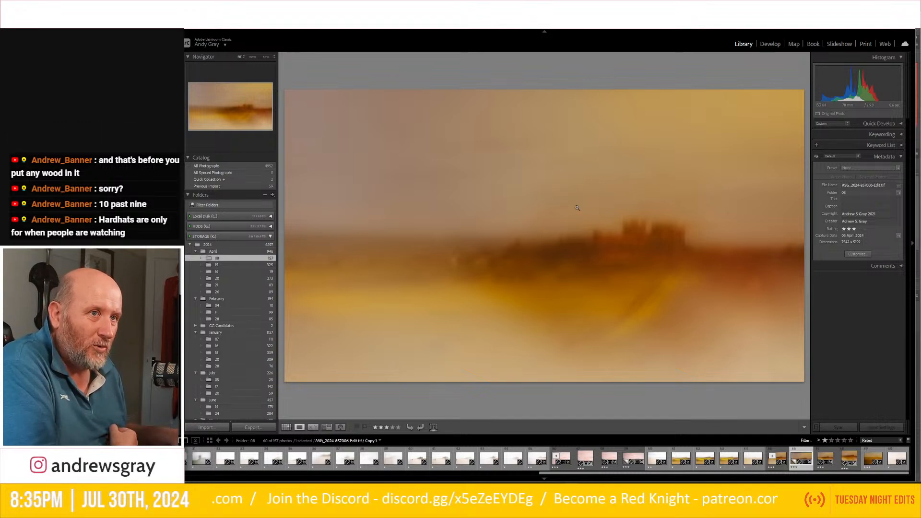
key("Right")
key("Right")
key("Right")
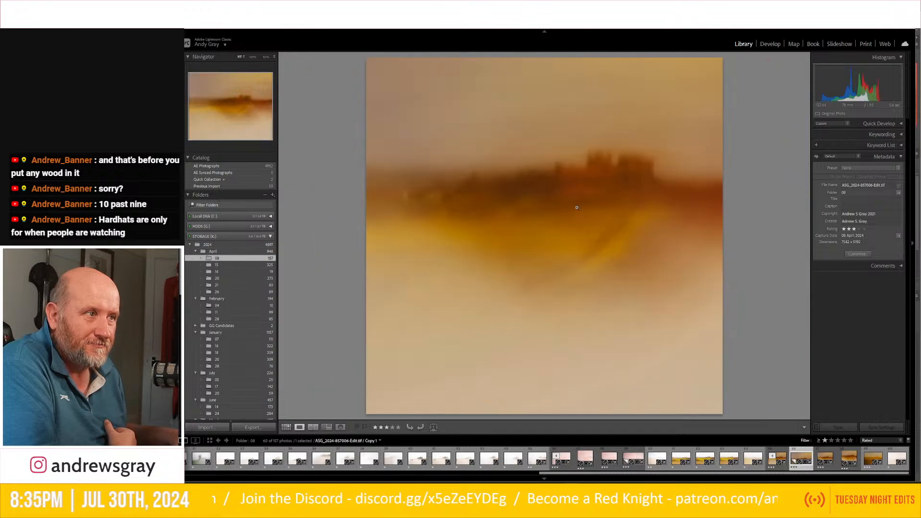
key("Right")
key("Right")
key("Right")
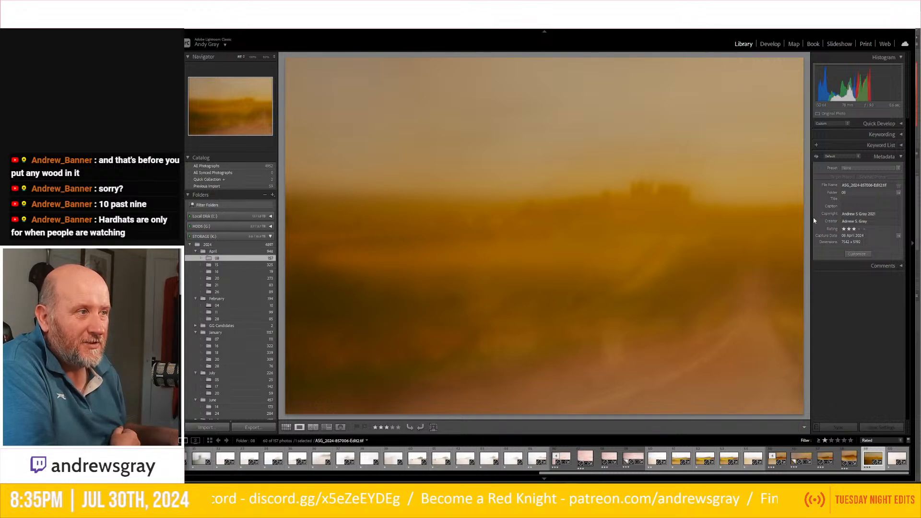
right_click(678, 189)
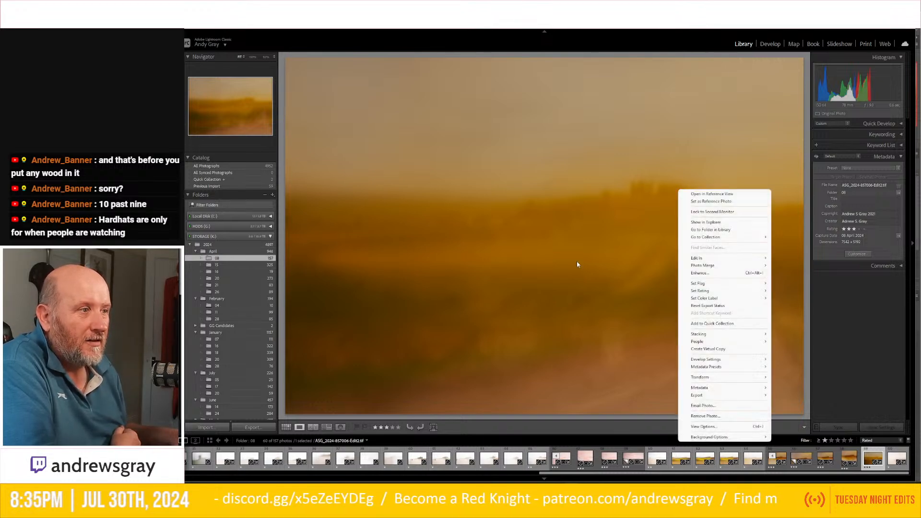
left_click(723, 349)
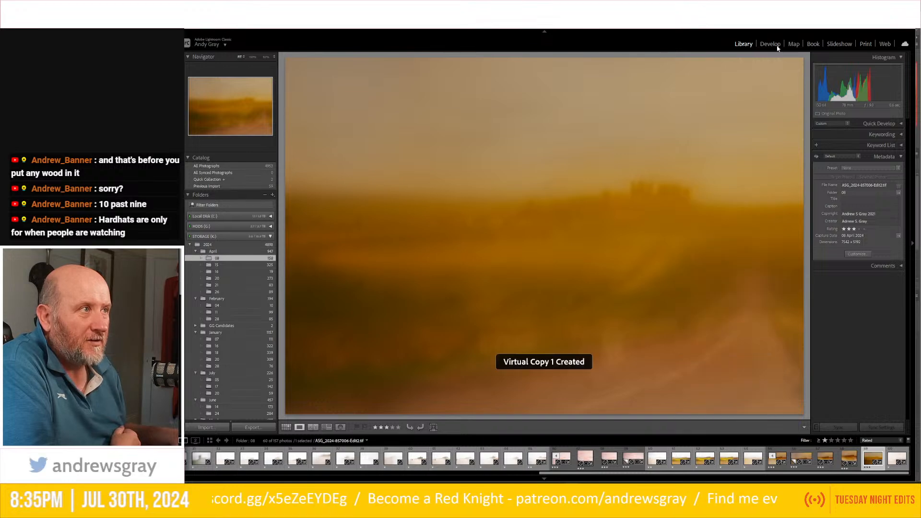
key("d")
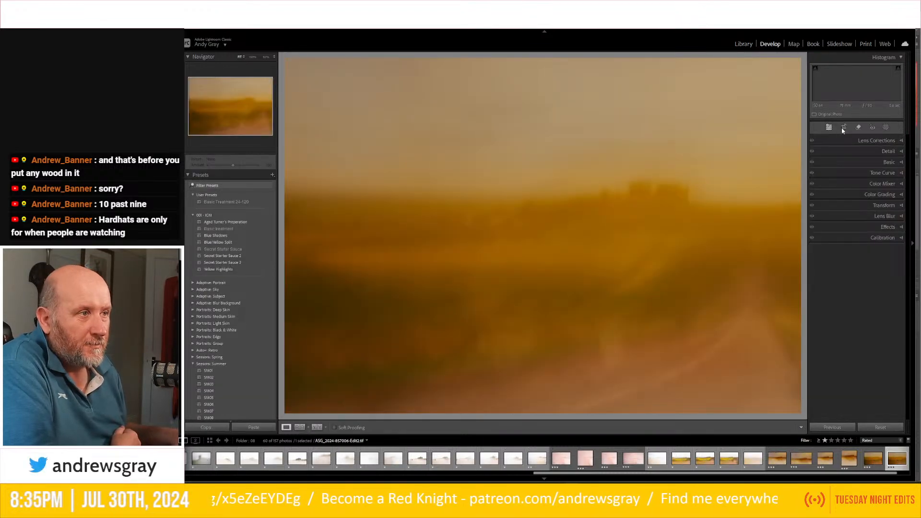
left_click(843, 127)
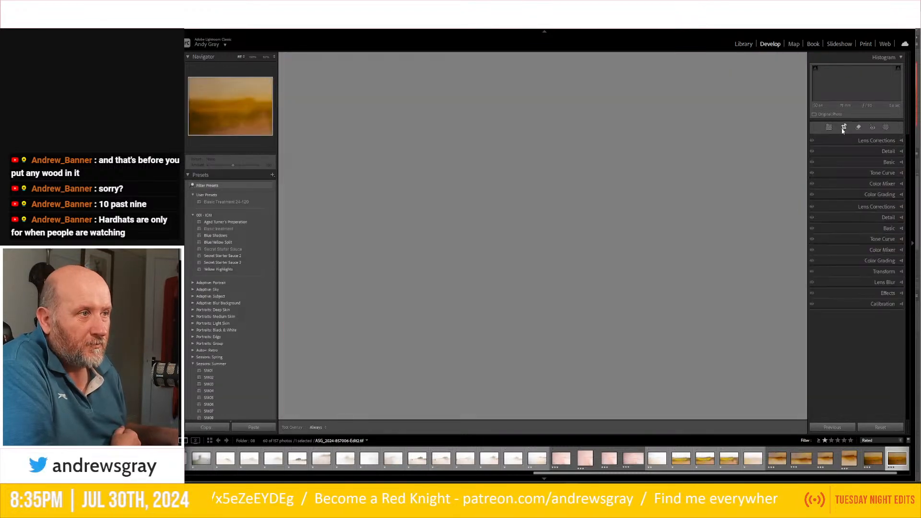
left_click(880, 152)
left_click(847, 185)
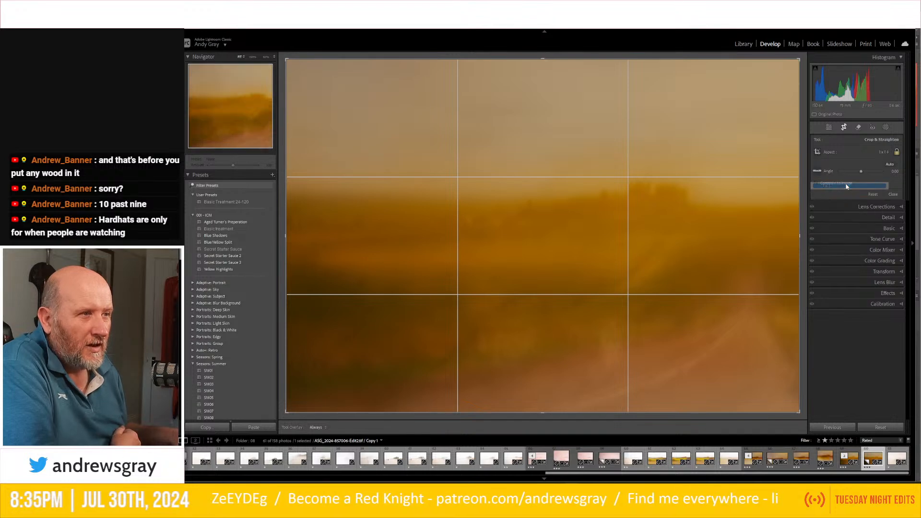
- Fit the square crop slightly tighter than full height against the photo's upper edge, with the castle between centre and right third
left_click_drag(645, 257, 582, 257)
left_click_drag(543, 411, 543, 403)
mouse_move(556, 334)
left_mouse_down()
mouse_move(559, 308)
mouse_move(557, 320)
left_mouse_up()
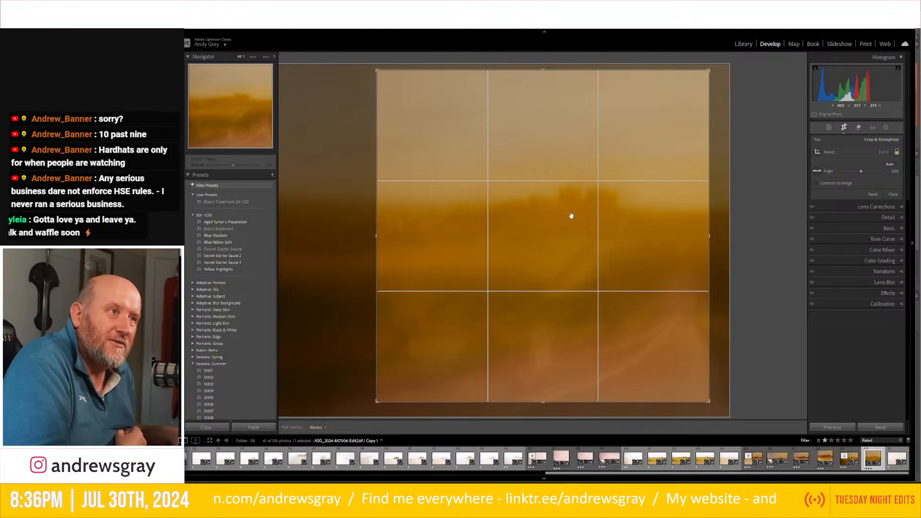
left_click_drag(544, 72, 543, 60)
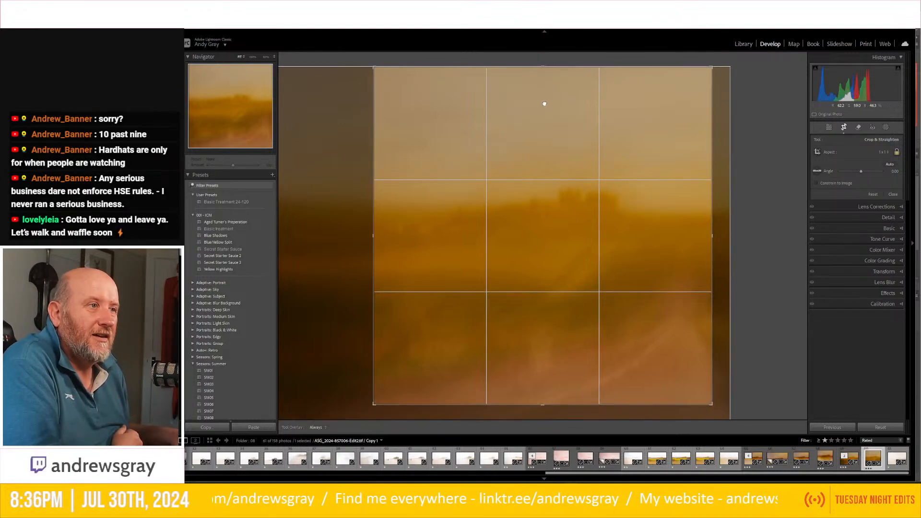
left_click_drag(548, 99, 549, 115)
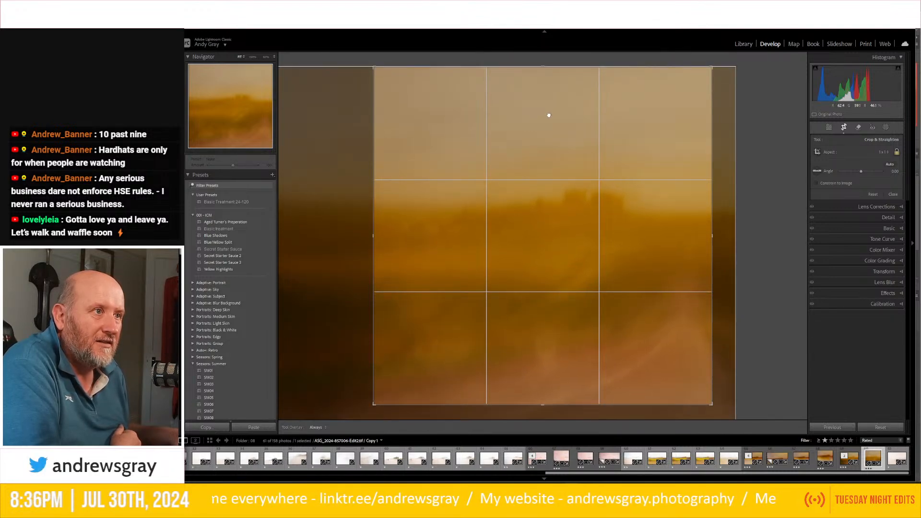
key("Return")
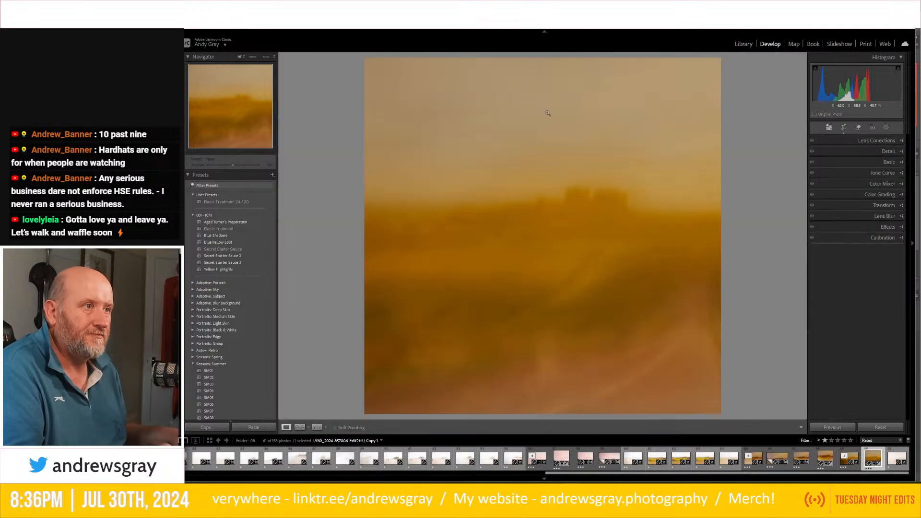
- Create a second virtual copy and crop it to 4 x 5 / 8 x 10, trimming the road and placing the castle near the lower-right thirds intersection
right_click(545, 139)
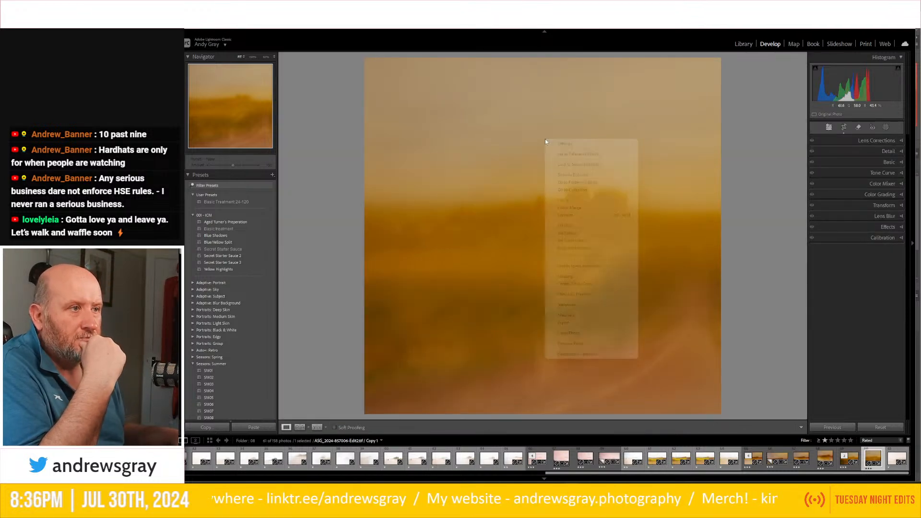
left_click(575, 283)
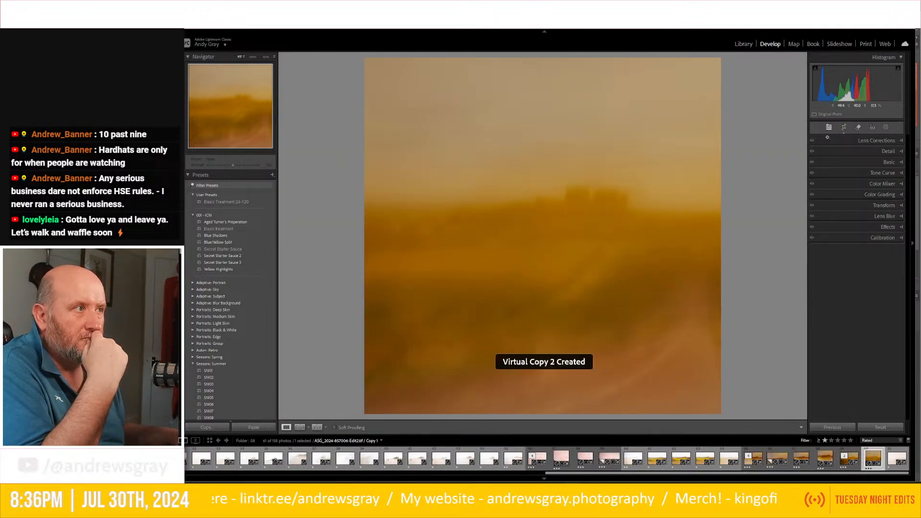
left_click(844, 127)
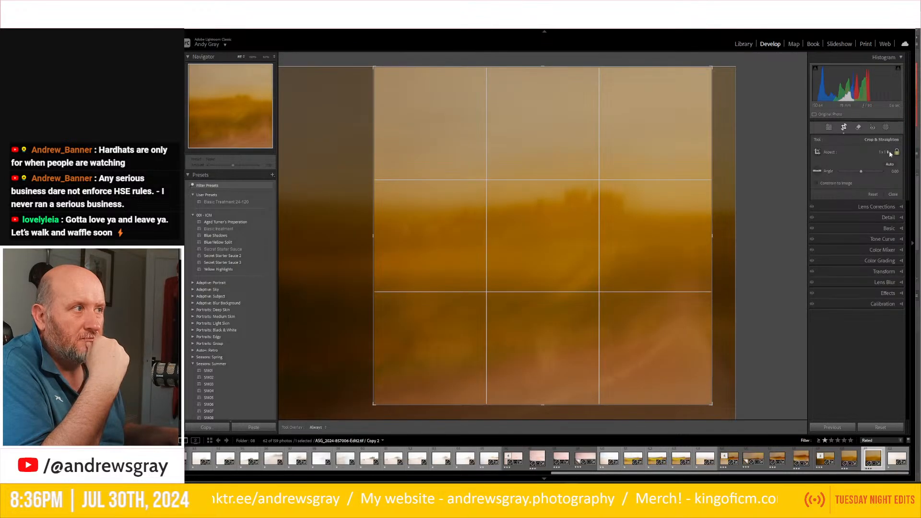
left_click(882, 152)
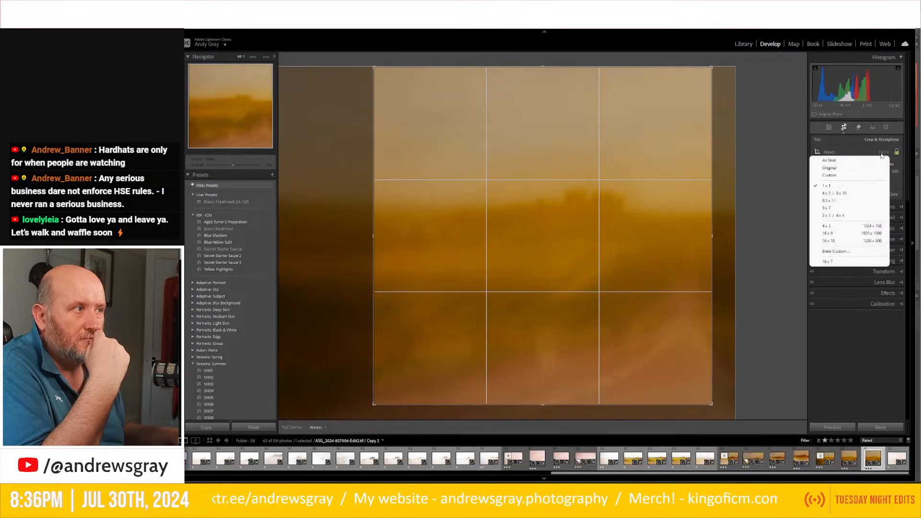
left_click(844, 194)
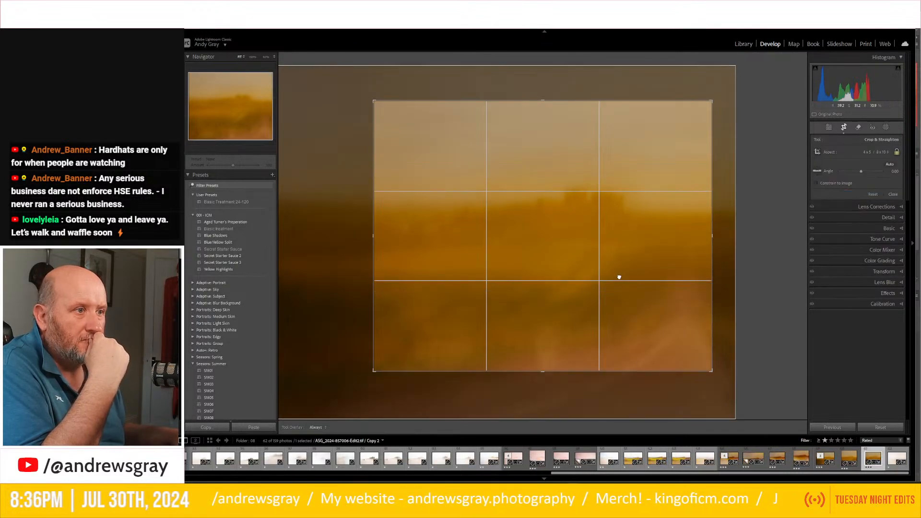
left_click_drag(623, 262, 616, 321)
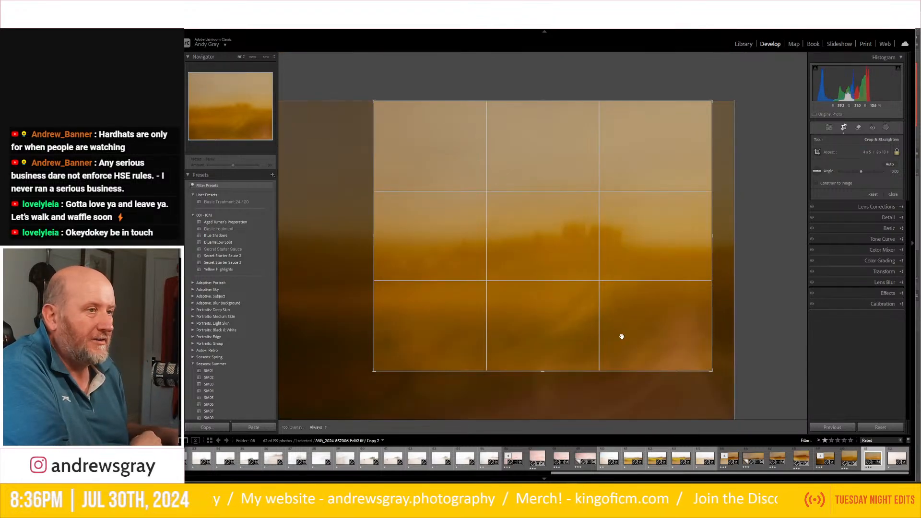
left_click_drag(541, 366, 541, 354)
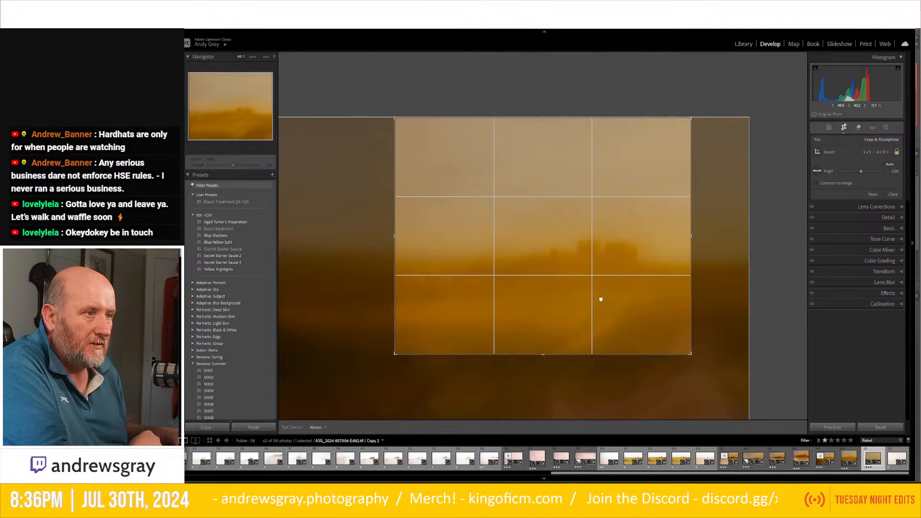
key("Return")
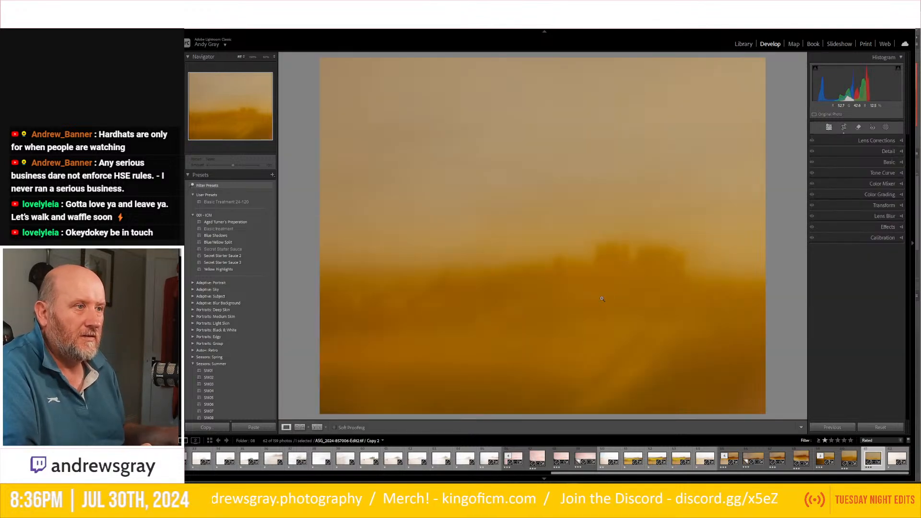
left_click(627, 256)
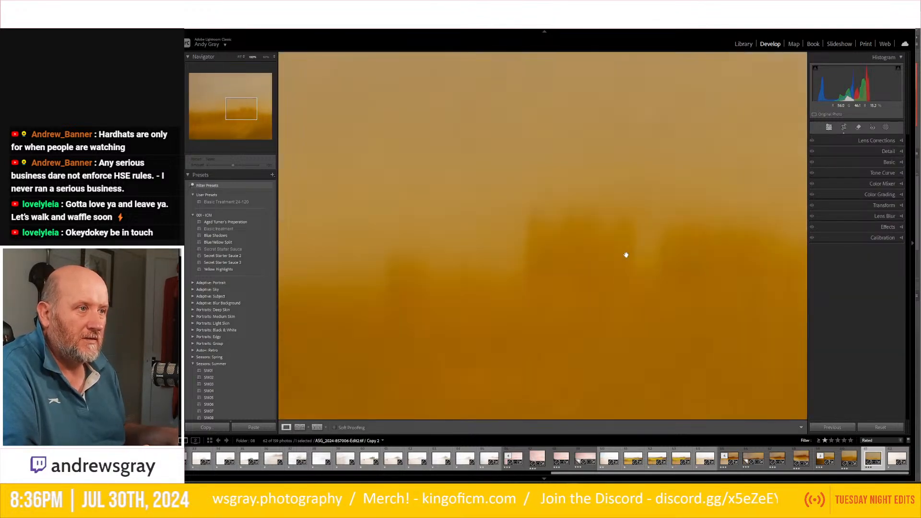
left_click(571, 281)
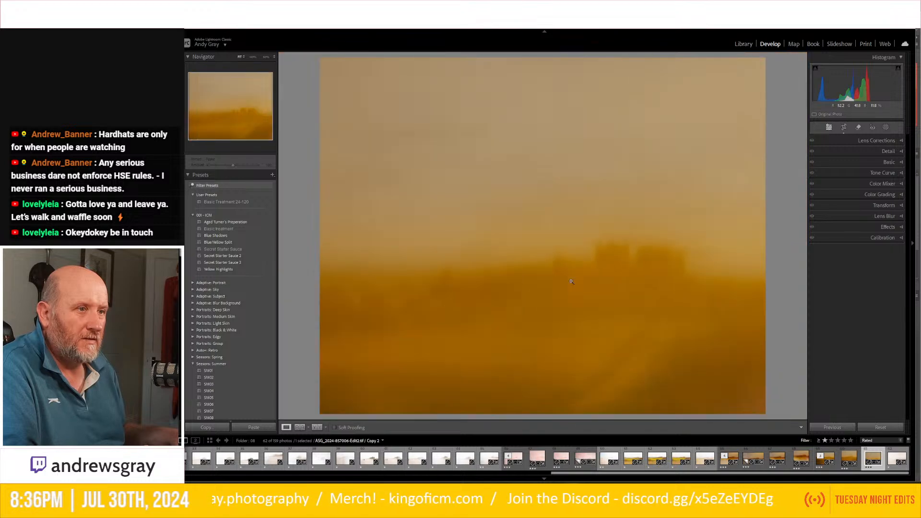
- Create a third virtual copy and crop it to a wider 16 x 9 frame, with the castle at the right third above the lower third line
right_click(564, 278)
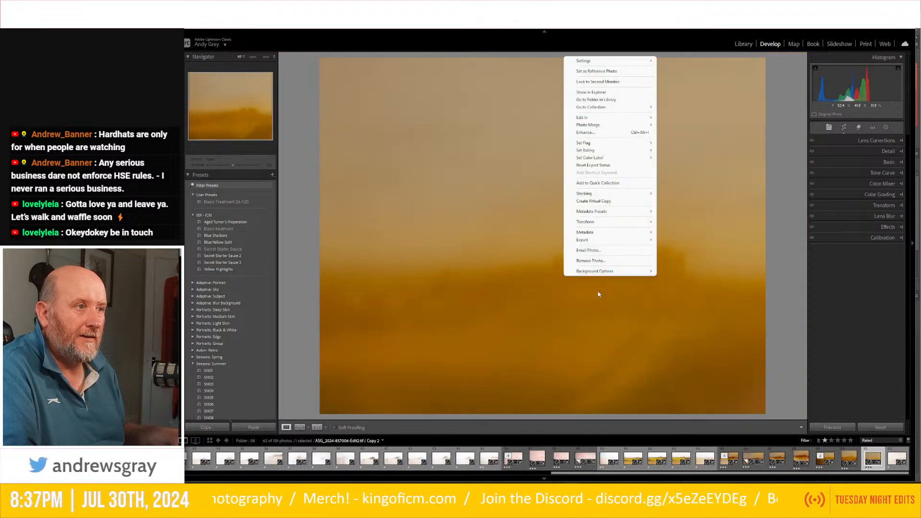
left_click(604, 201)
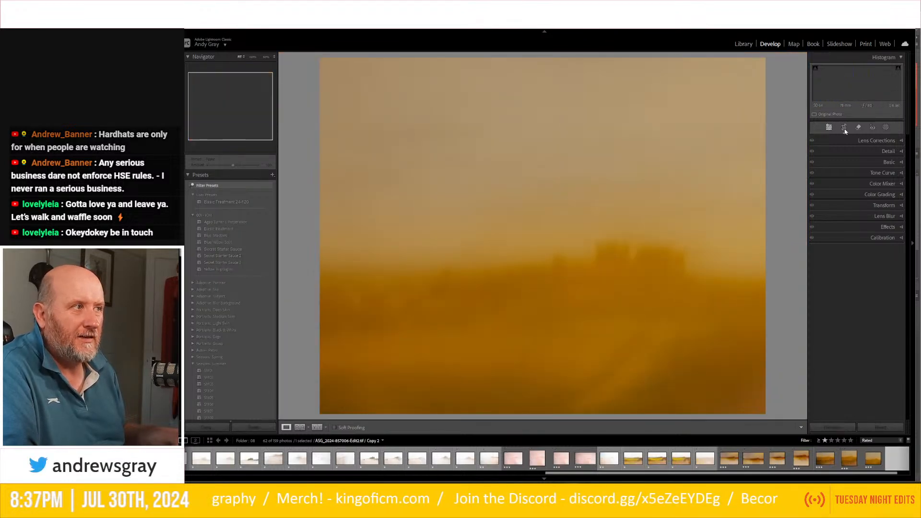
key("r")
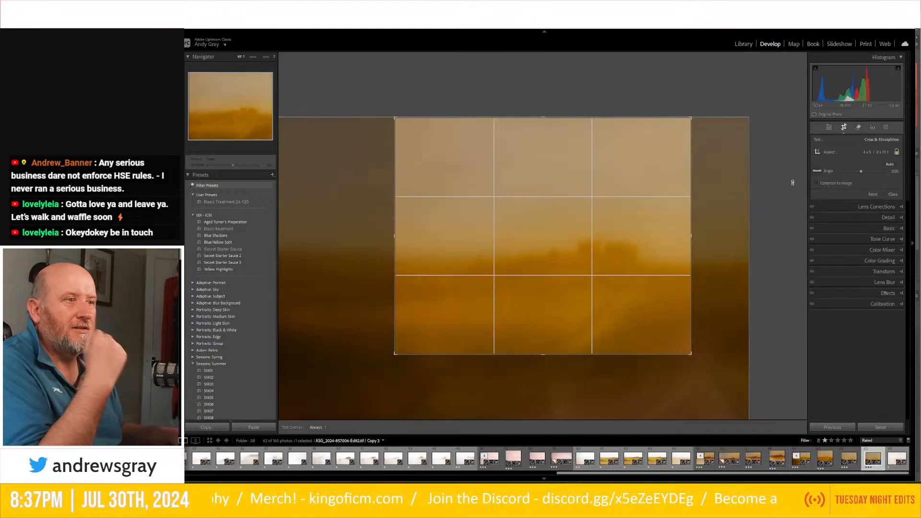
left_click(874, 153)
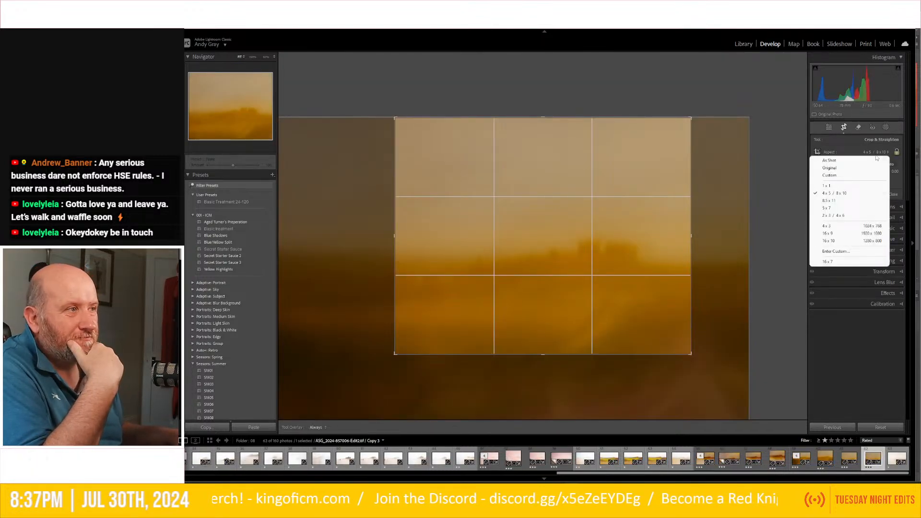
left_click(860, 234)
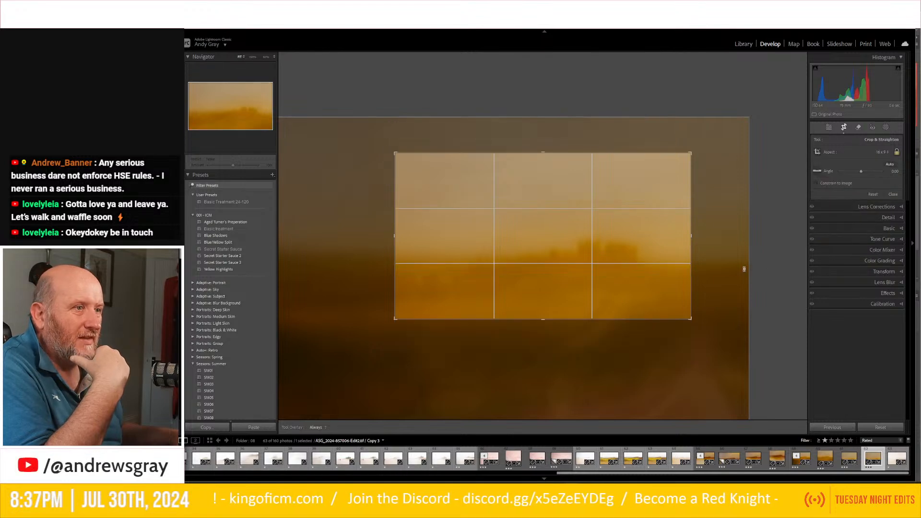
left_click_drag(541, 152, 542, 108)
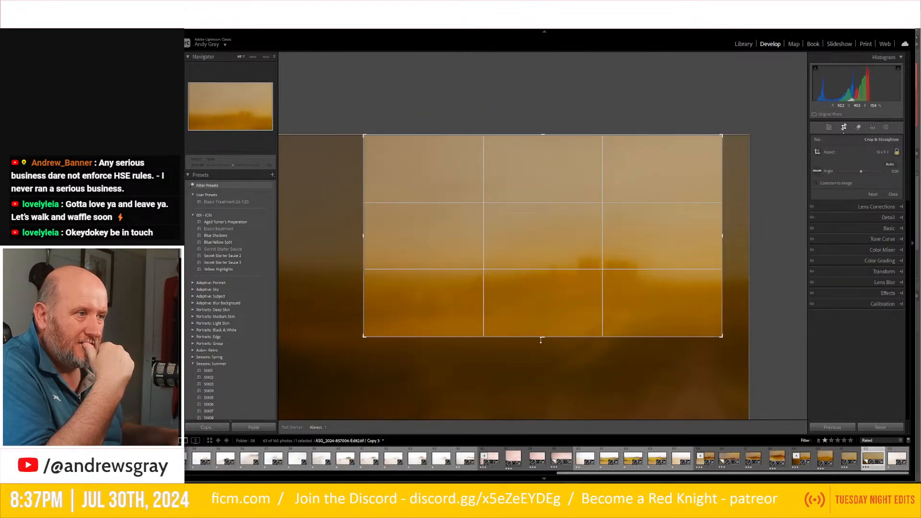
left_click_drag(541, 338, 539, 350)
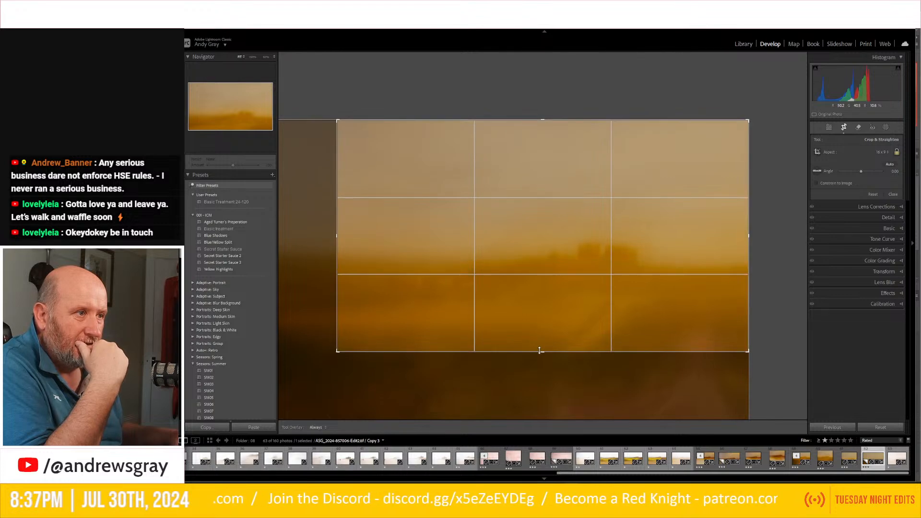
left_click_drag(563, 319, 628, 291)
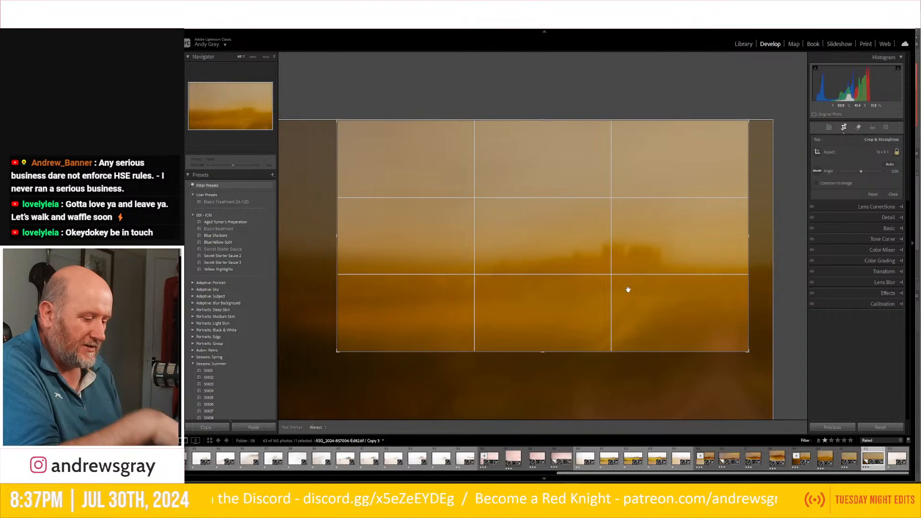
key("Return")
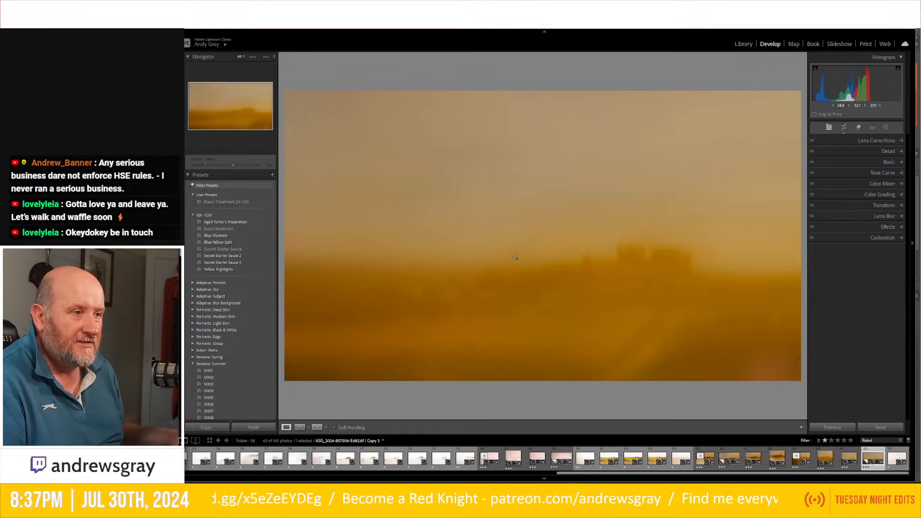
left_click(743, 44)
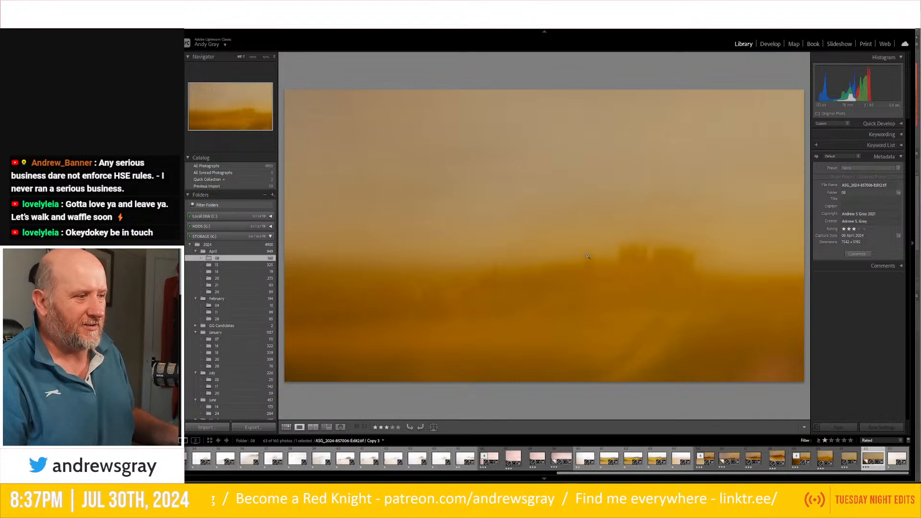
key("Left")
key("Left")
key("Left")
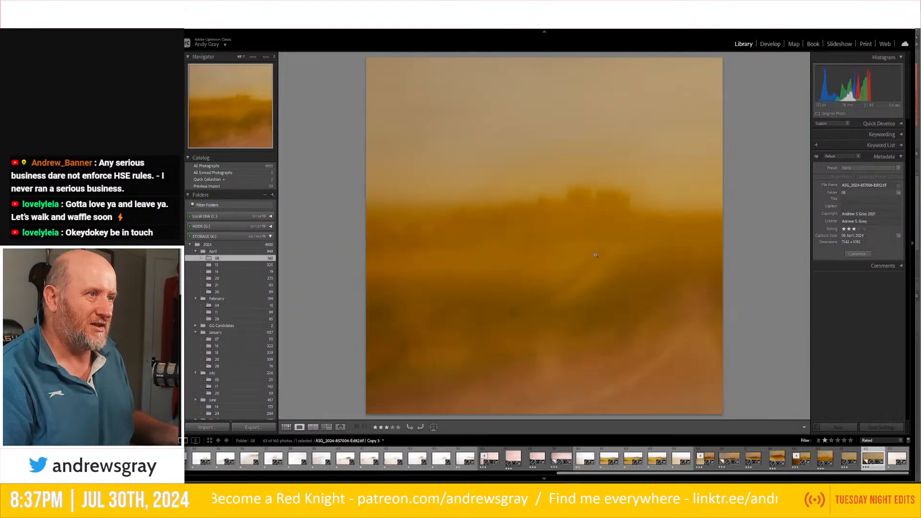
key("Left")
key("Left")
key("Left")
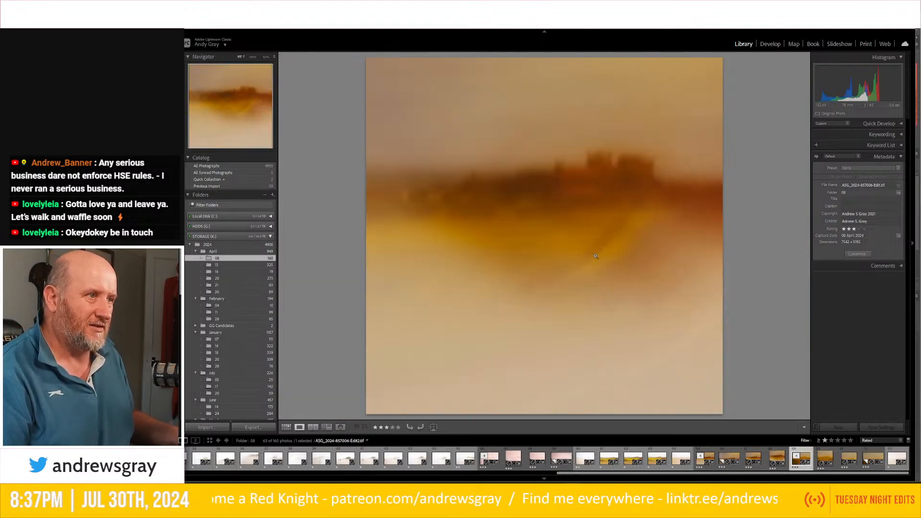
key("Left")
key("Left")
key("Left")
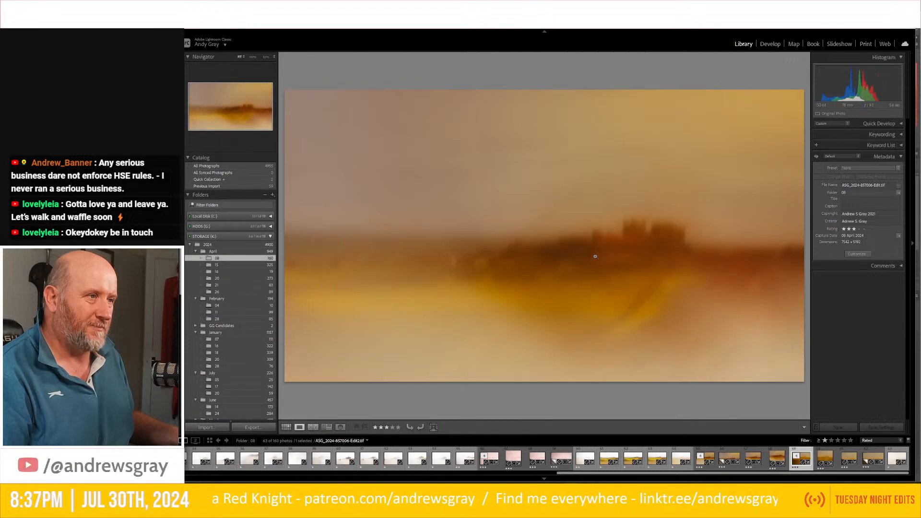
key("Left")
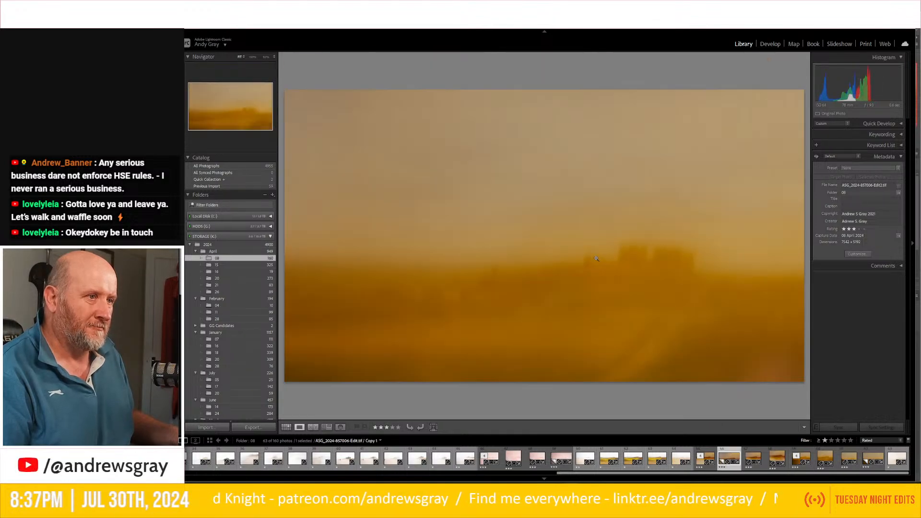
key("Right")
key("Right")
key("Right")
key("Right")
key("Right")
key("Right")
key("Left")
key("Left")
key("Left")
key("Left")
key("Left")
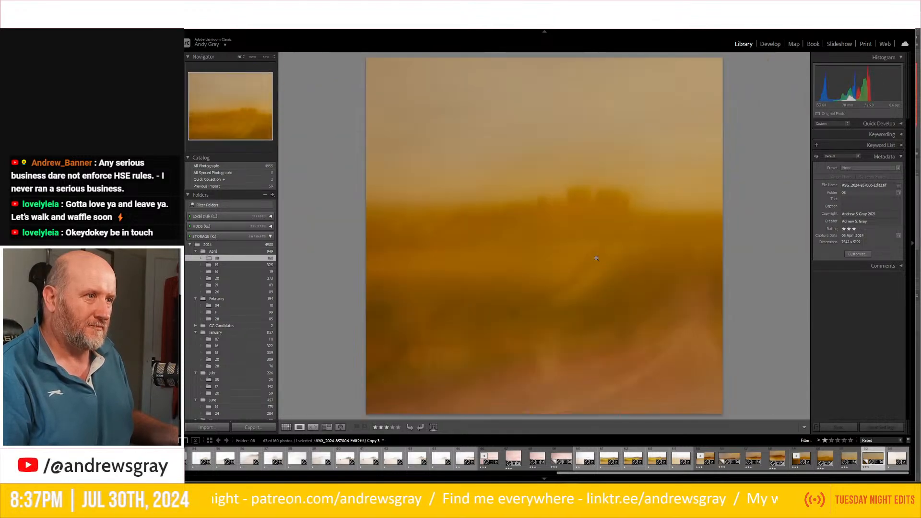
key("Left")
key("Left")
key("Left")
key("Left")
key("Left")
key("Left")
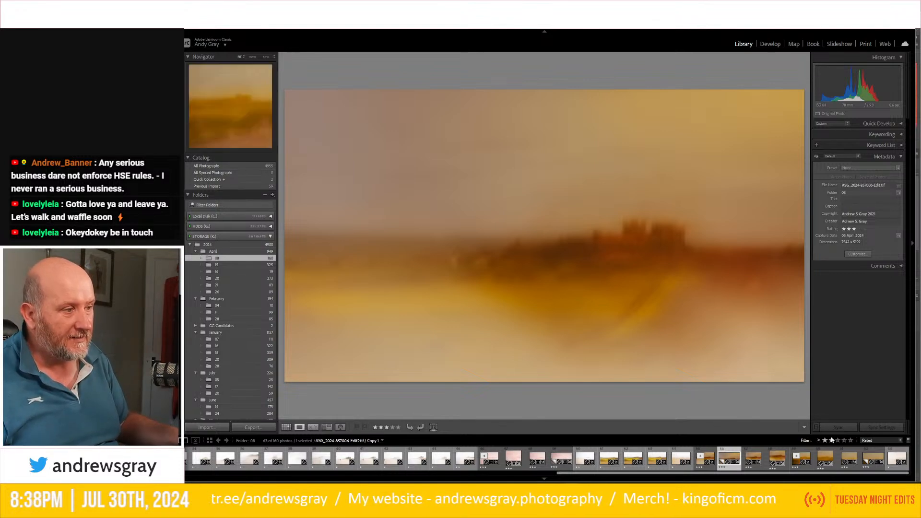
- Batch export the six crops from Edit.tif Copy 1 through Edit2.tif Copy 2 using 1200px (2024), 2048px (2024), Dropbox (2024) and Full Res jpg tif (2024)
left_click(806, 456)
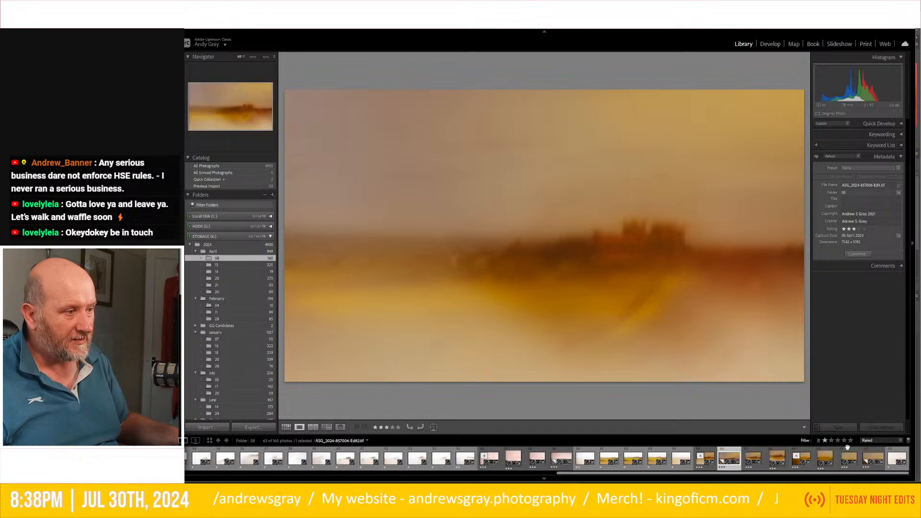
left_click(848, 458, "shift")
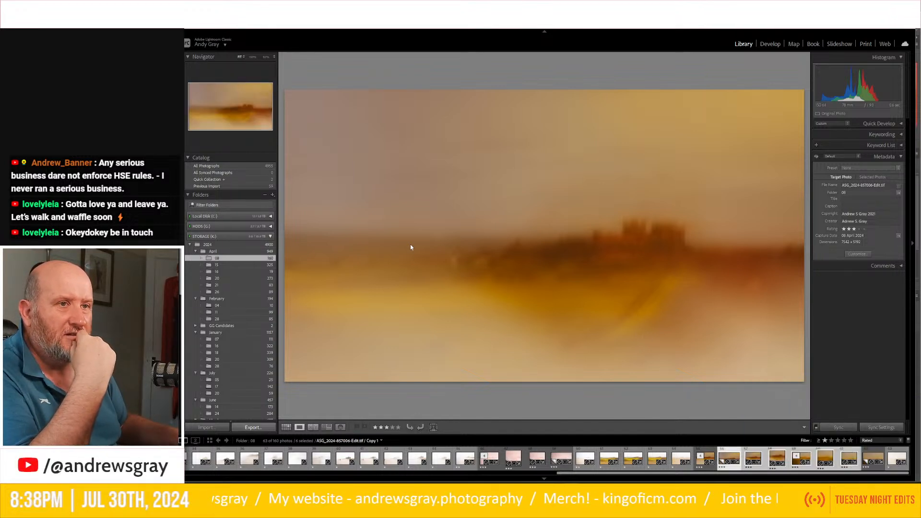
key("ctrl+shift+e")
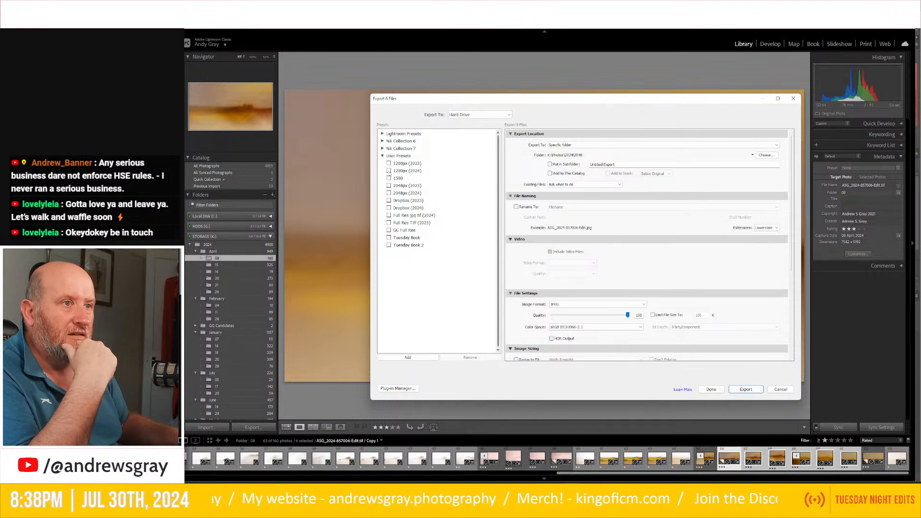
left_click(389, 193)
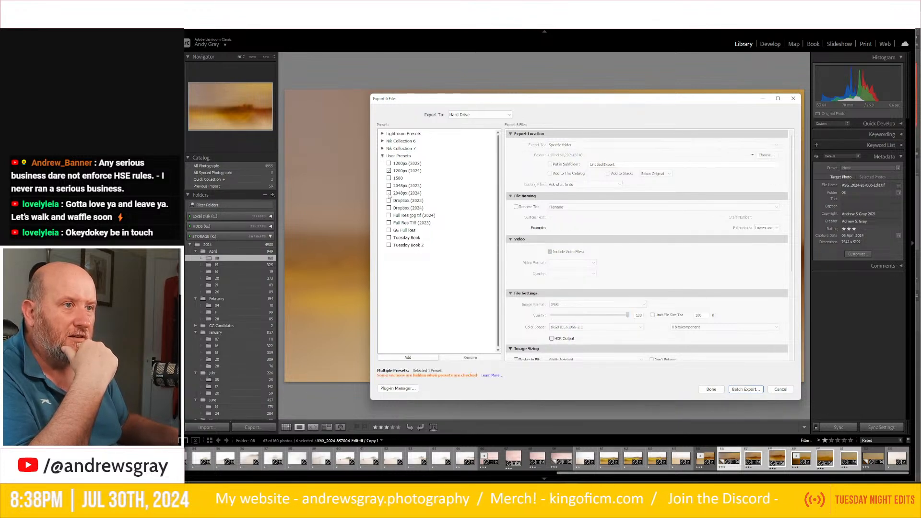
left_click(389, 208)
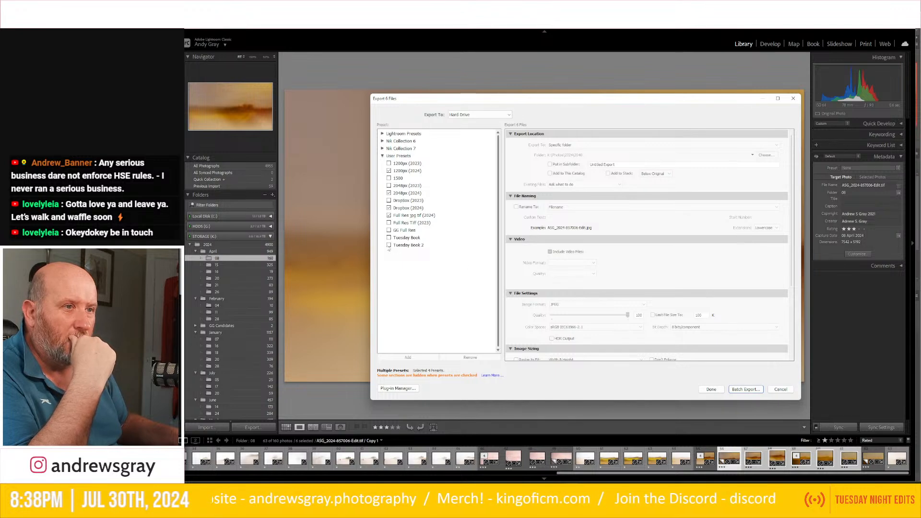
left_click(734, 389)
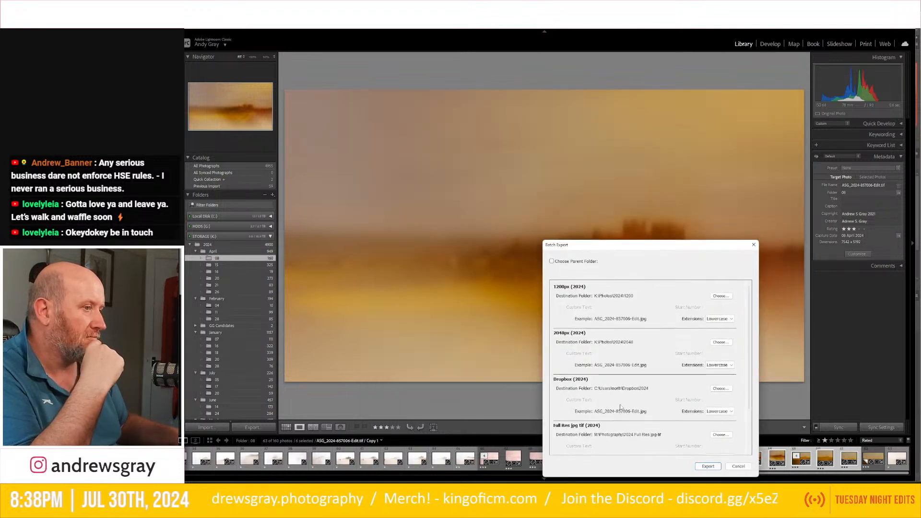
key("Return")
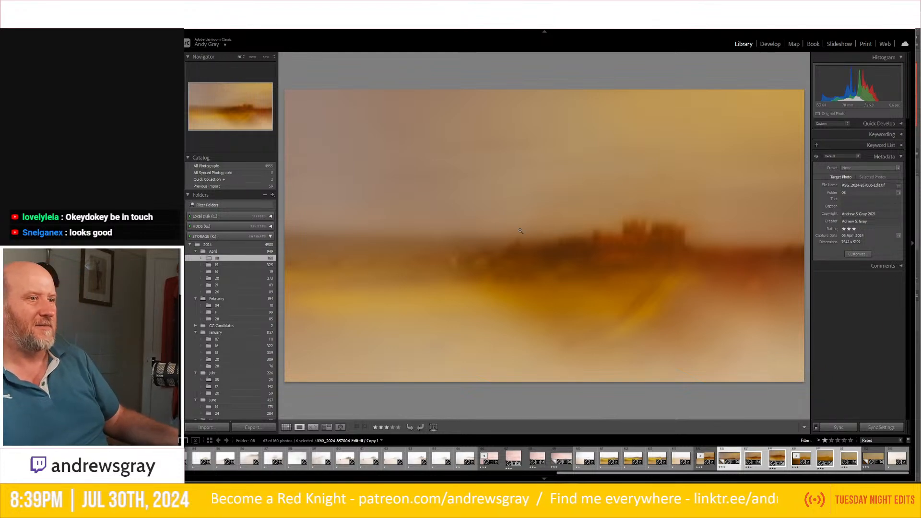
- Review the six selected crops of both edits to check which versions the export selection covers
key("Right")
key("Right")
key("Right")
key("Right")
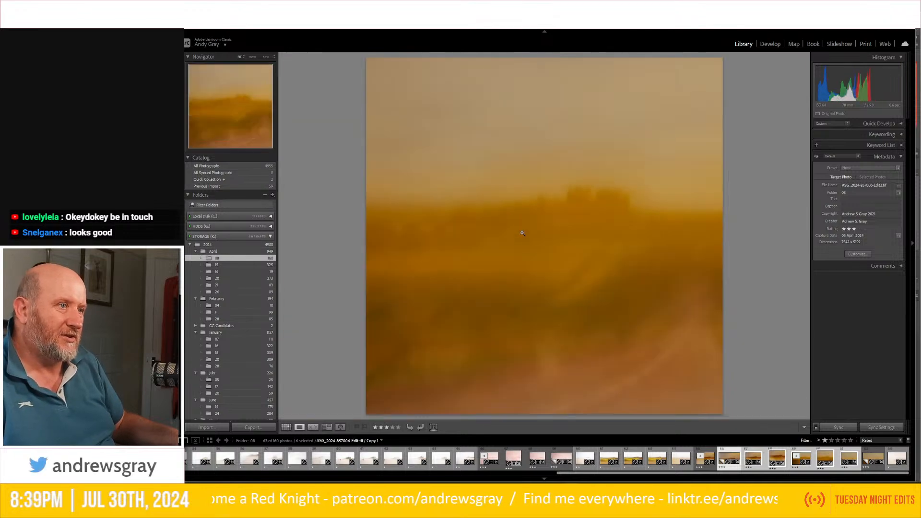
key("Right")
key("Right")
key("Left")
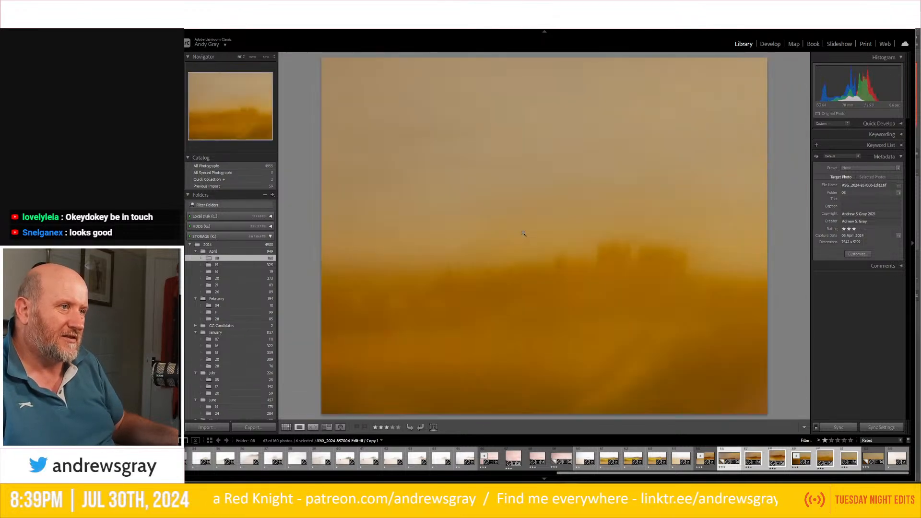
key("Right")
key("Right")
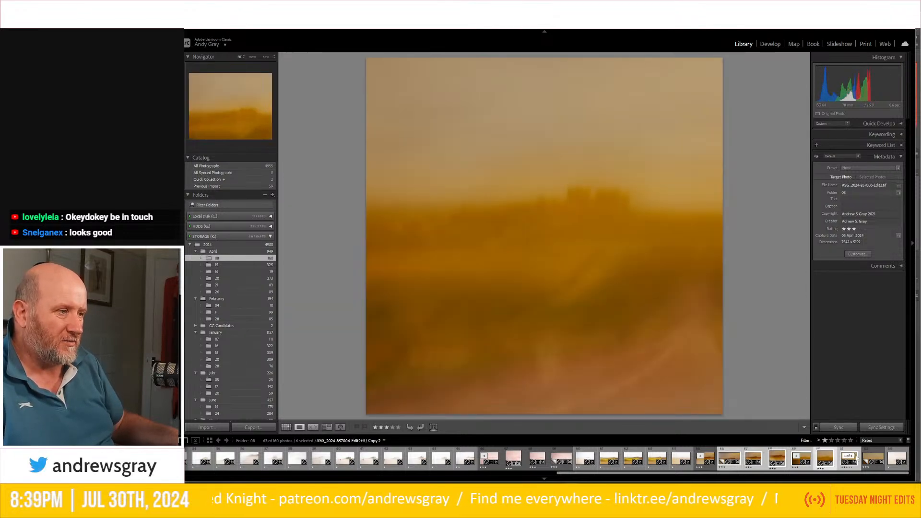
left_click(870, 456)
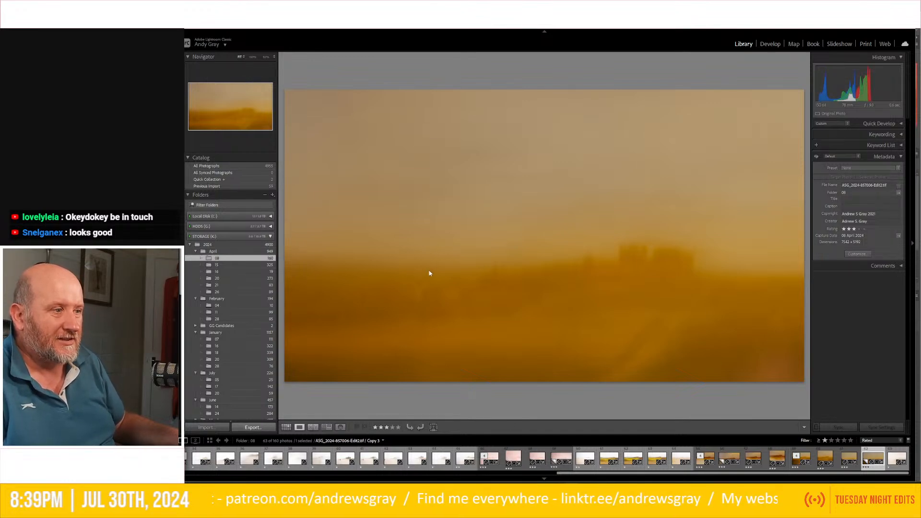
key("ctrl+shift+e")
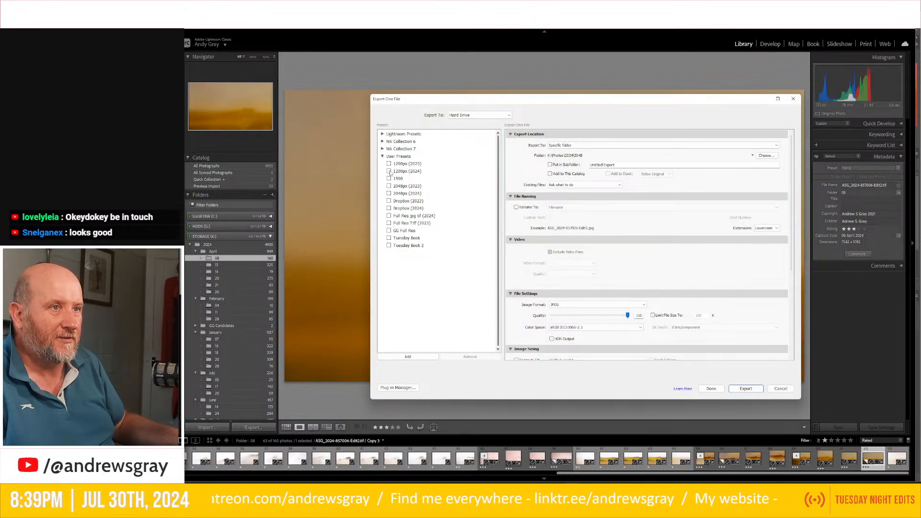
left_click(389, 171)
left_click(389, 193)
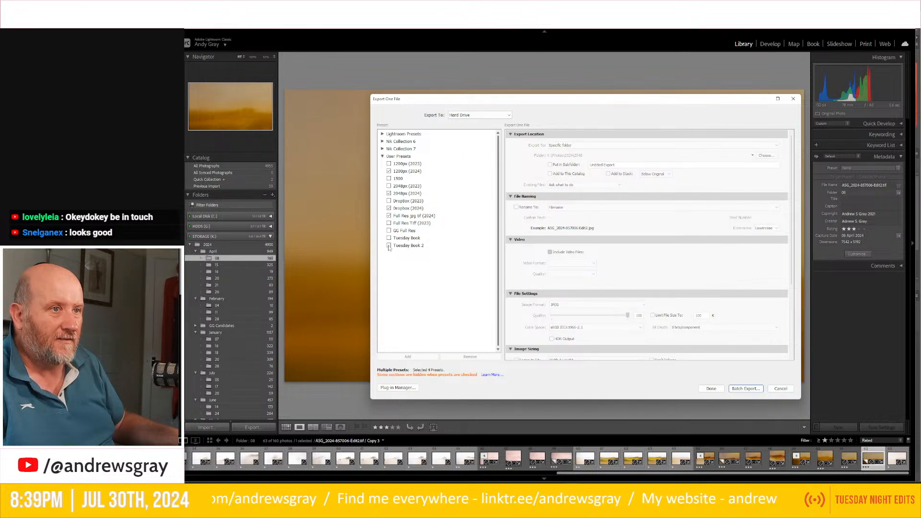
left_click(745, 388)
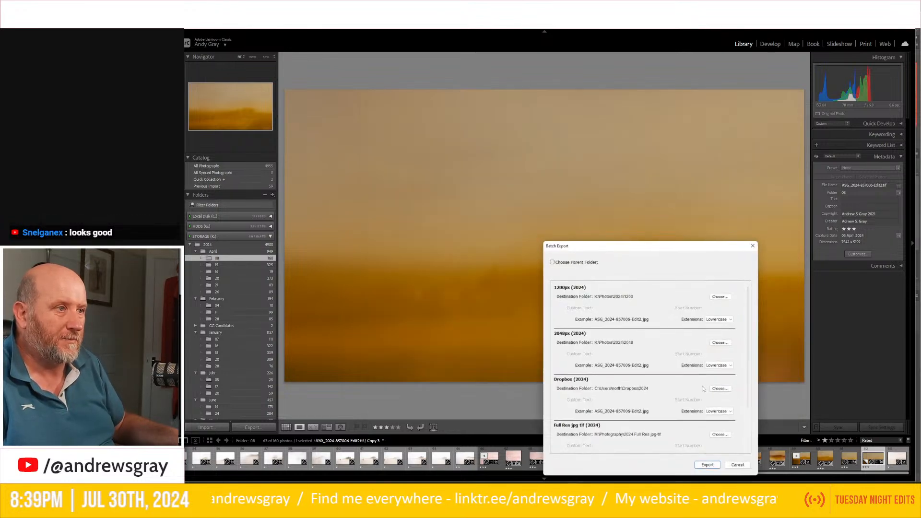
left_click(716, 465)
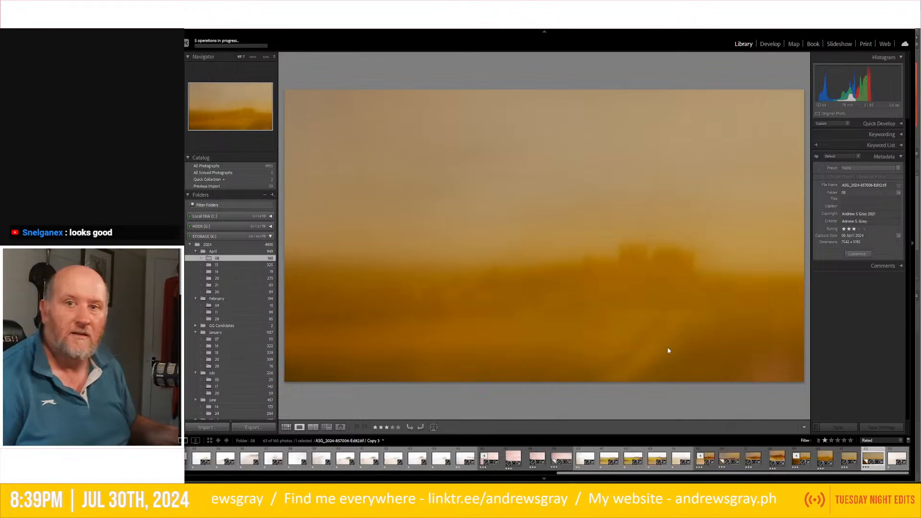